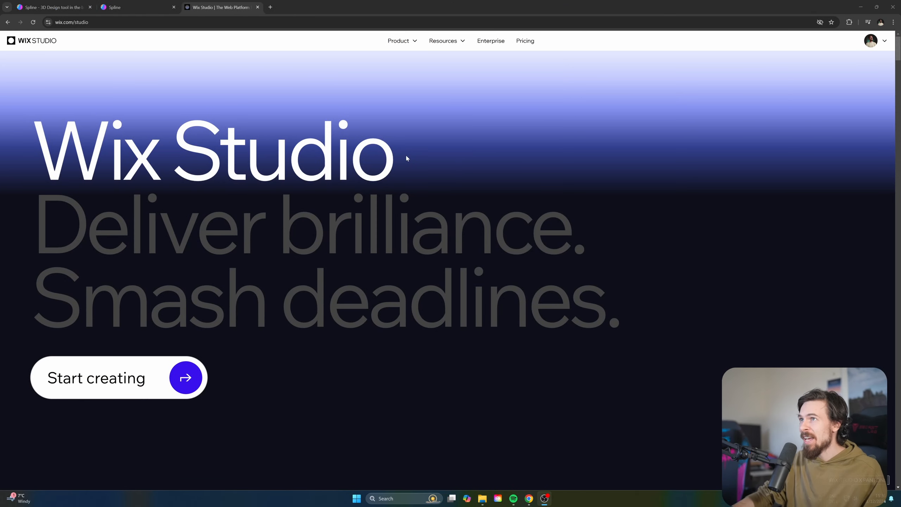
Glance over the Spline dashboard and the Wix Studio page, then return to the spline.design tab
click(117, 7)
click(50, 4)
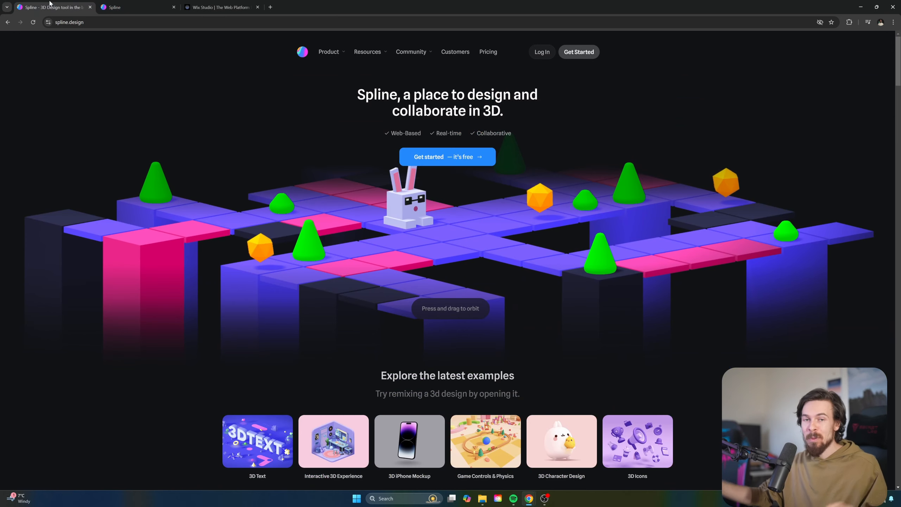
click(220, 4)
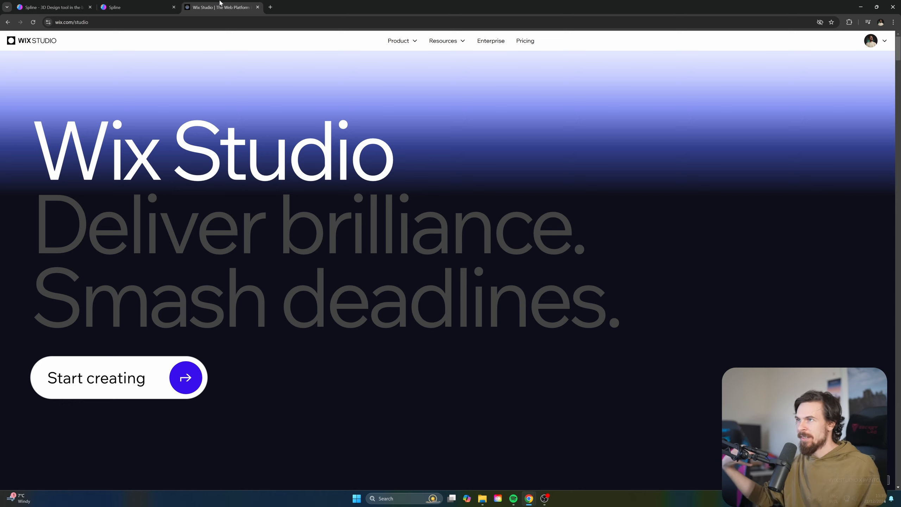
click(53, 7)
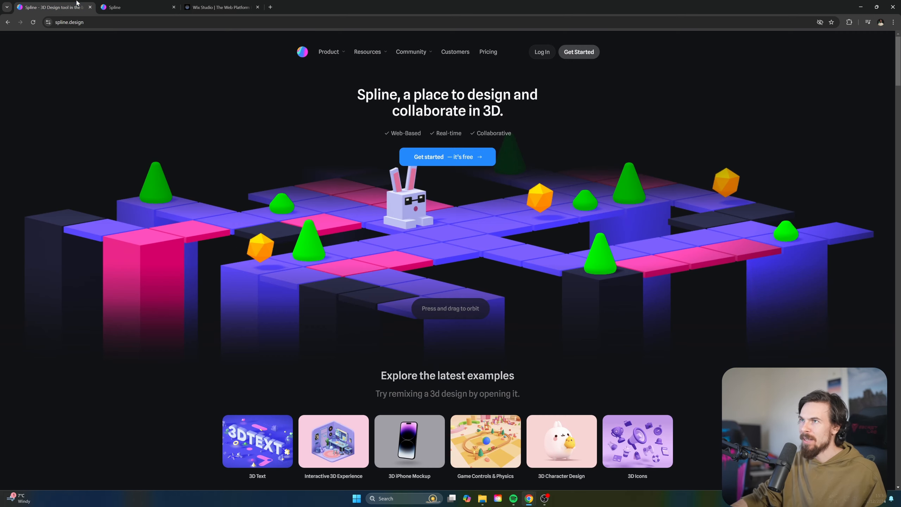
Log in and start a new blank Spline file, keeping its default rectangle
click(542, 53)
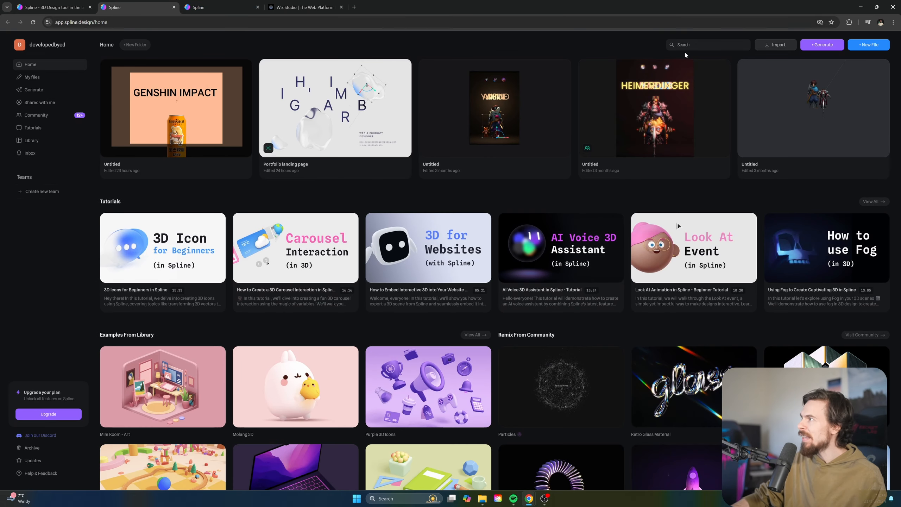
click(864, 45)
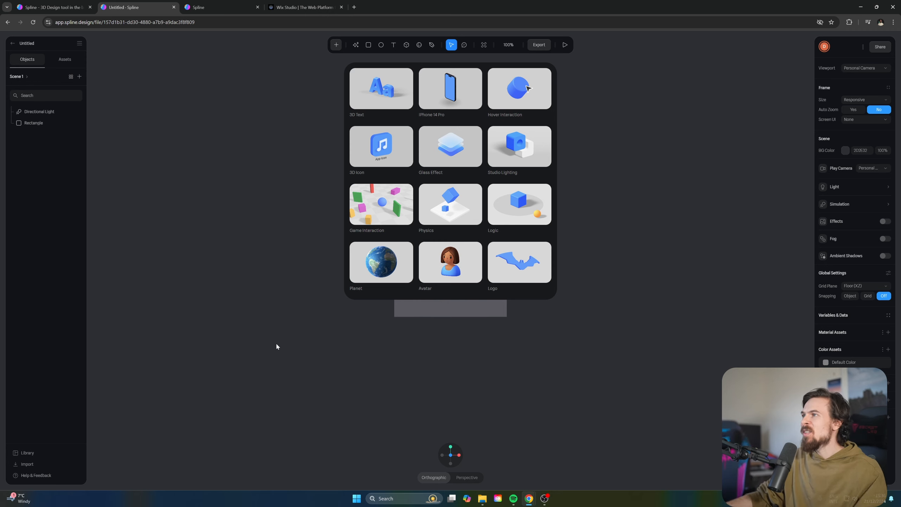
click(275, 346)
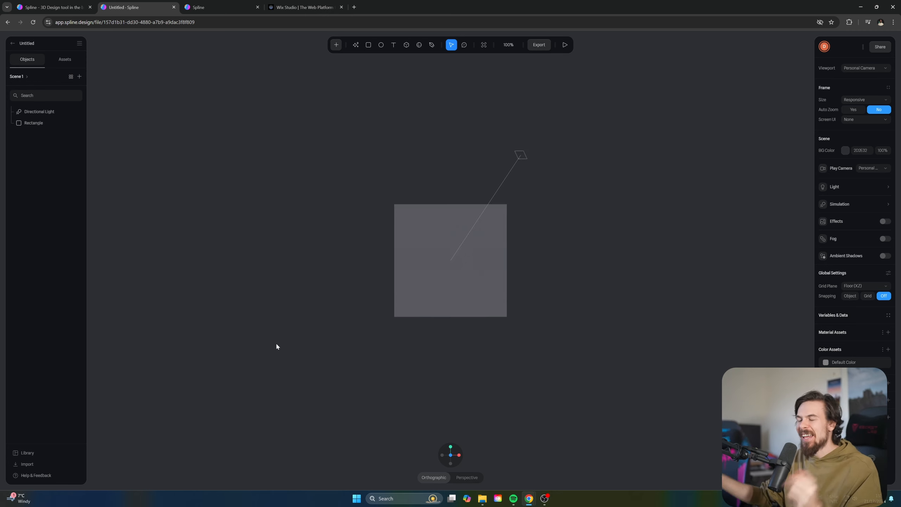
click(418, 256)
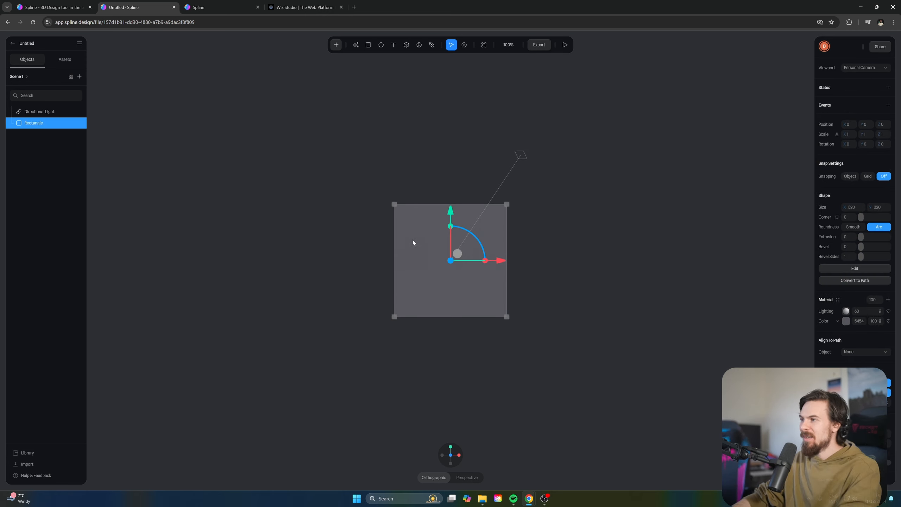
key(Delete)
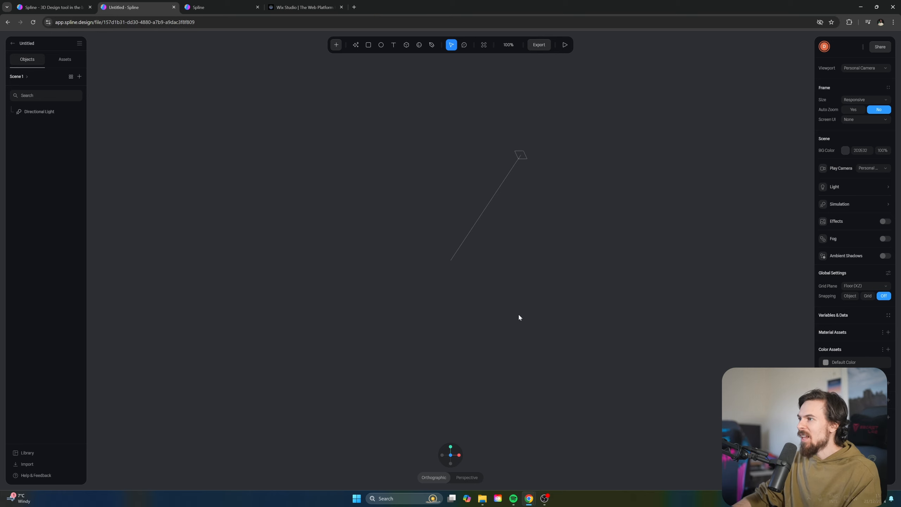
key(ctrl+z)
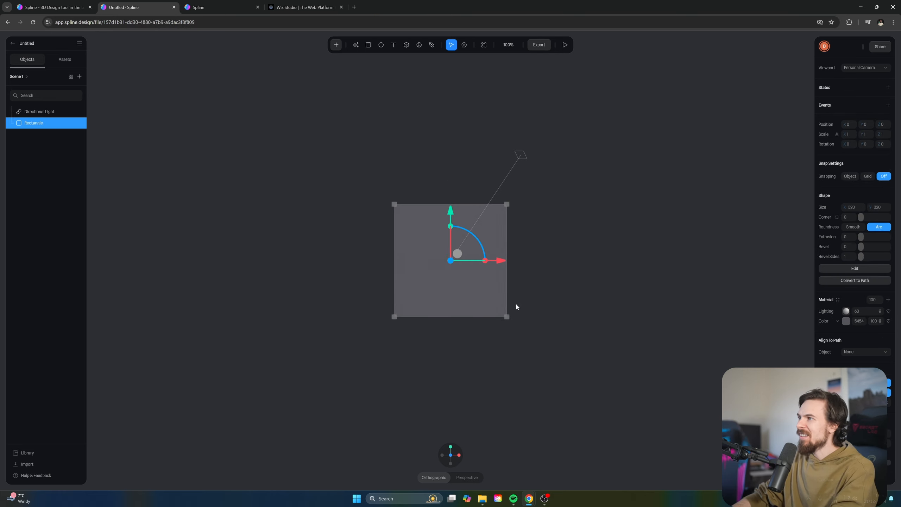
key(Delete)
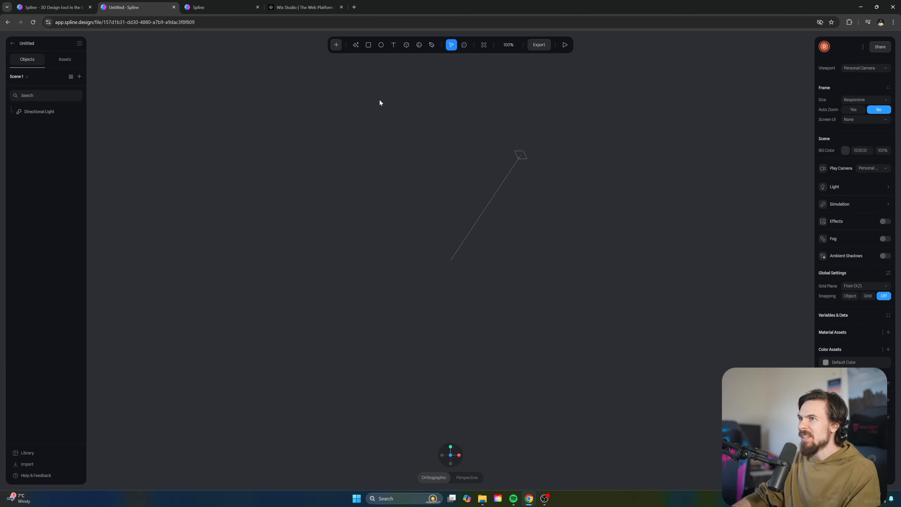
key(ctrl+z)
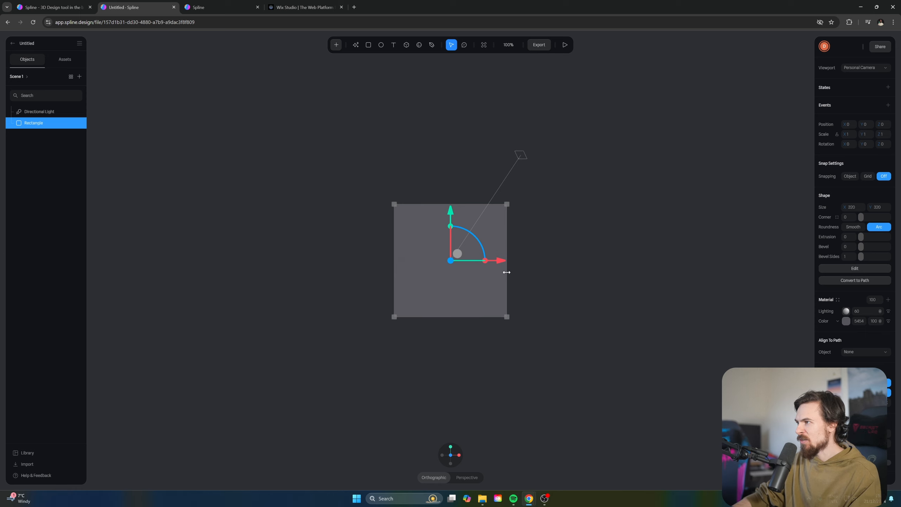
Stretch the rectangle wider and taller into a landscape panel and move it up
drag(507, 272, 631, 272)
drag(529, 317, 523, 398)
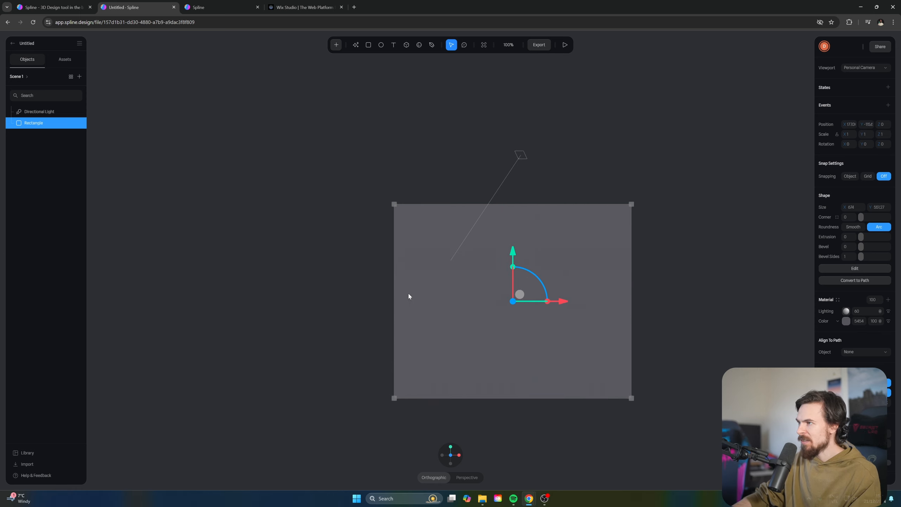
drag(394, 296, 261, 295)
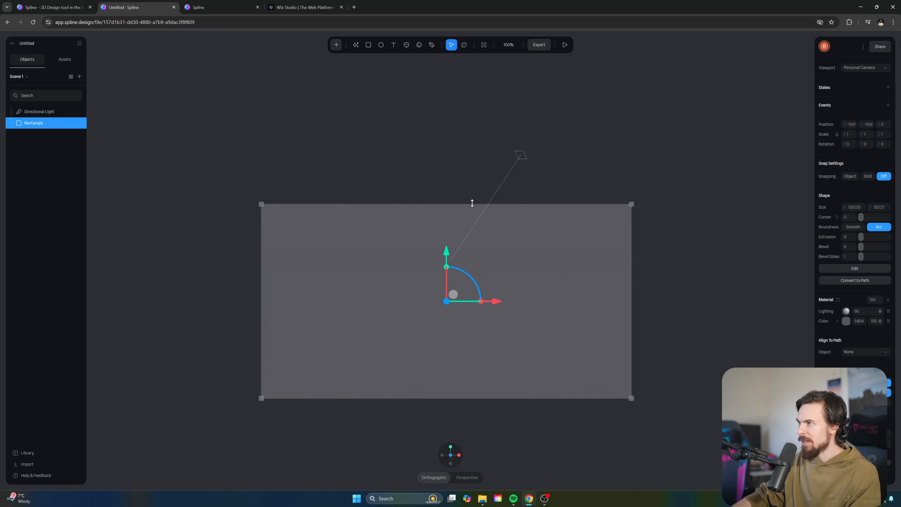
drag(472, 203, 473, 172)
drag(477, 268, 513, 248)
key(ctrl+z)
key(ctrl+z)
drag(573, 285, 578, 255)
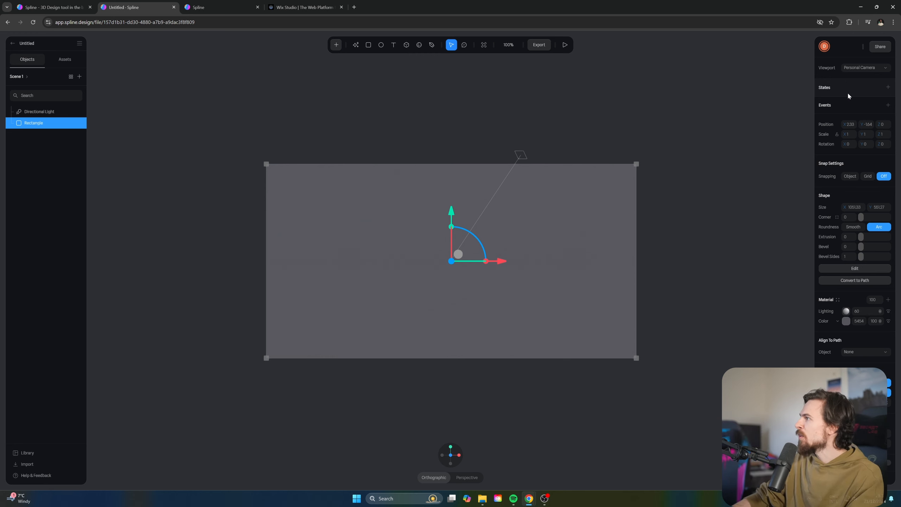
Set the scene's Frame Size to Custom Size with width 1280 and height 960
click(763, 97)
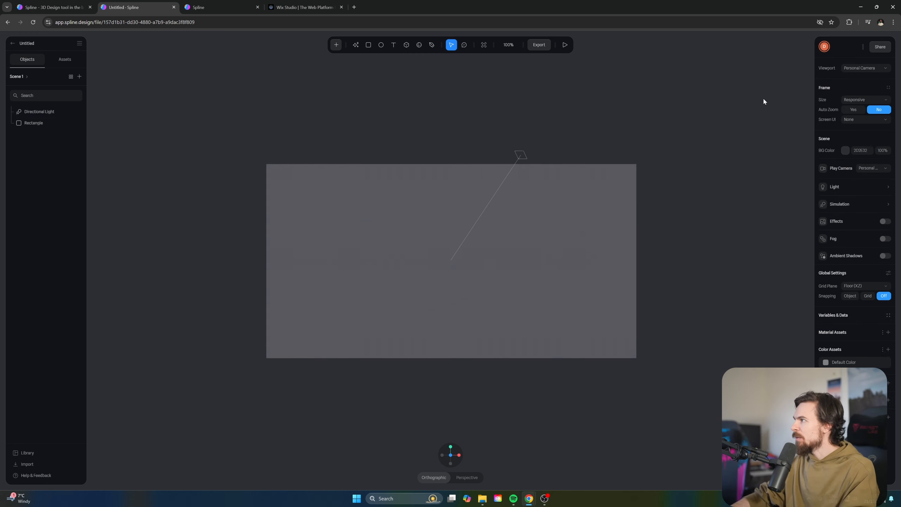
click(855, 99)
click(844, 111)
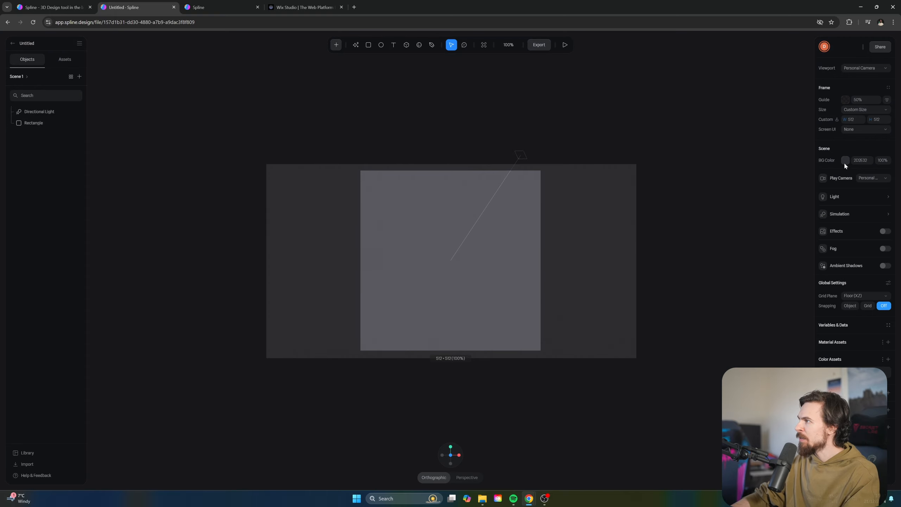
click(861, 109)
click(860, 110)
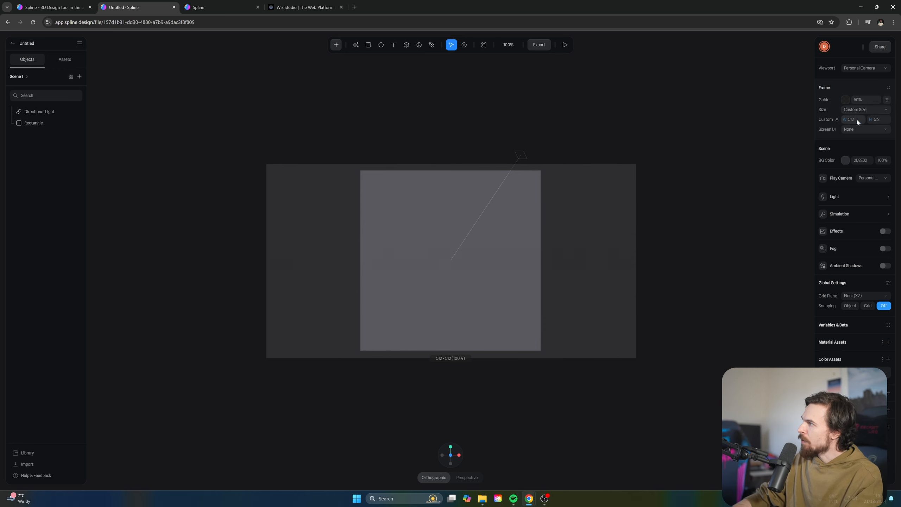
text(12)
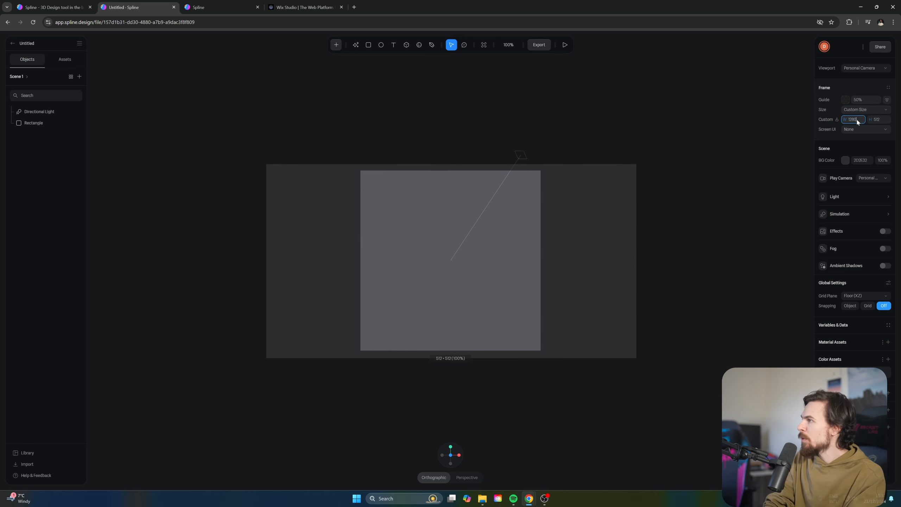
key(Tab)
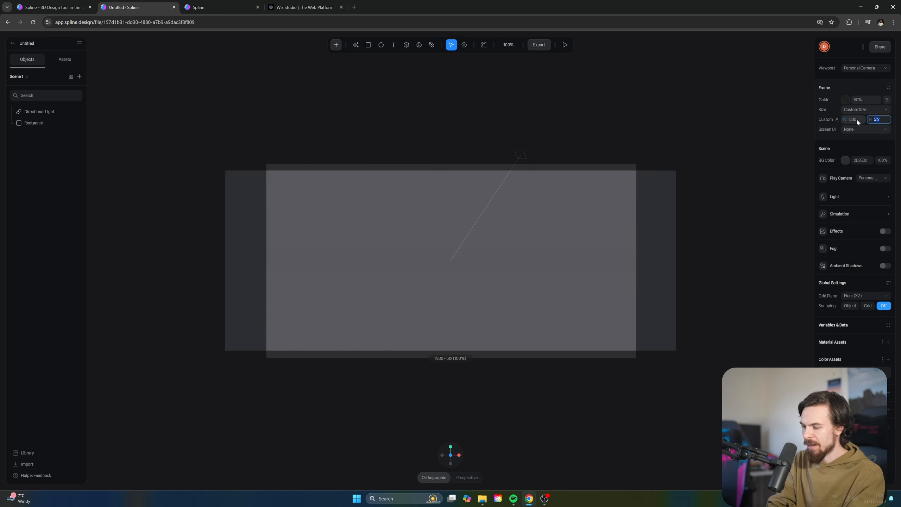
text(960)
key(Return)
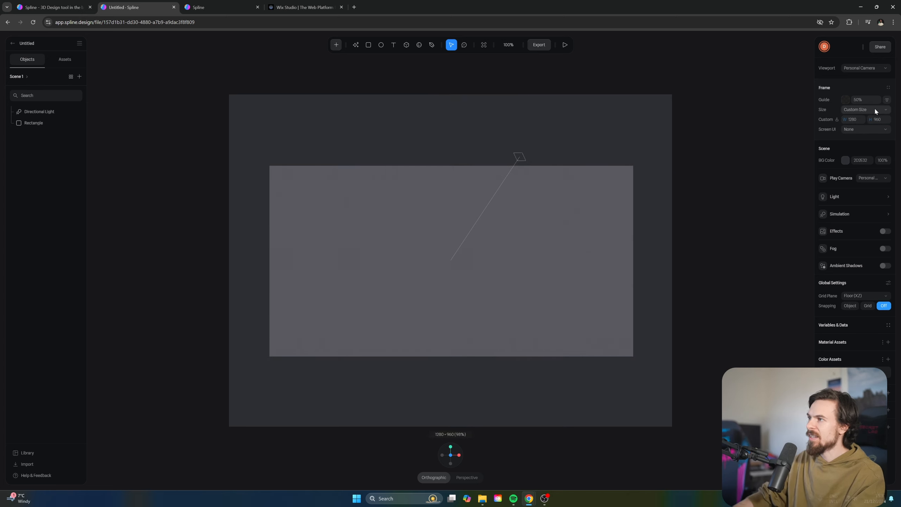
Try moving the rectangle up and left, undo it, and reselect the rectangle
click(531, 333)
drag(551, 288, 526, 208)
key(ctrl+z)
key(ctrl+z)
click(561, 211)
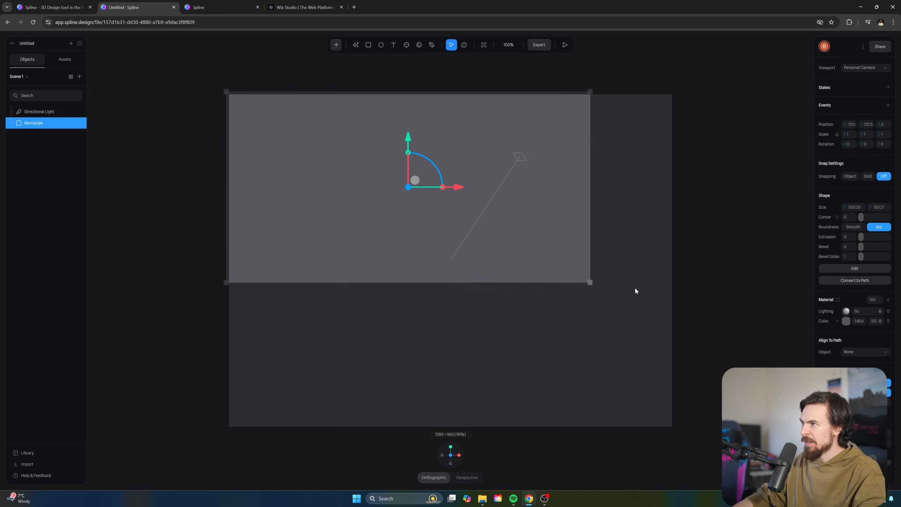
Drag the rectangle's corner out to fill the frame and set its Material Color to peach
drag(590, 284, 674, 431)
click(846, 321)
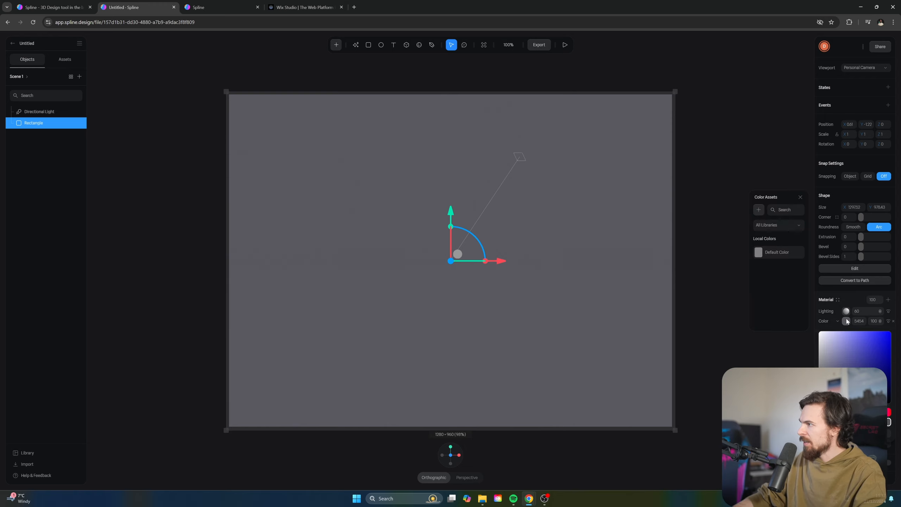
drag(851, 334, 844, 331)
drag(867, 412, 824, 412)
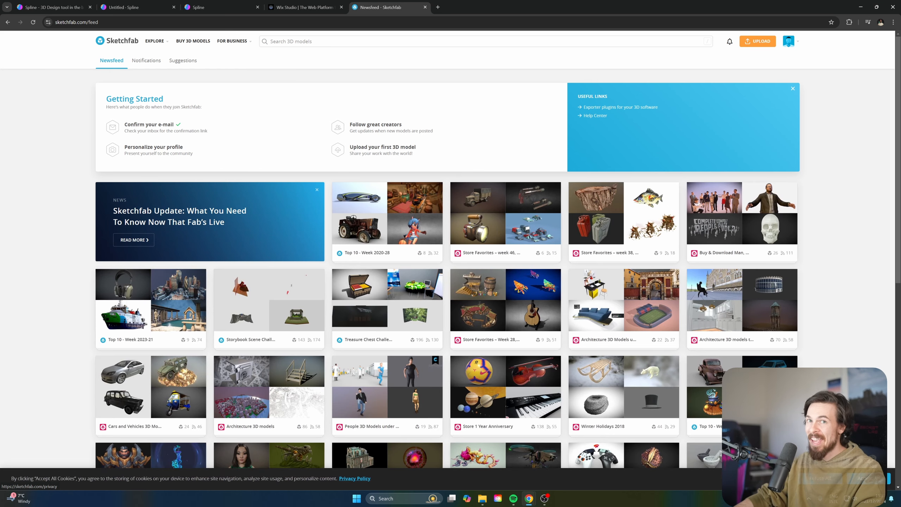
Find the downloadable Guoba Chili Energy Drink on Sketchfab and download its 657 kB GLB
key(slash)
text(e)
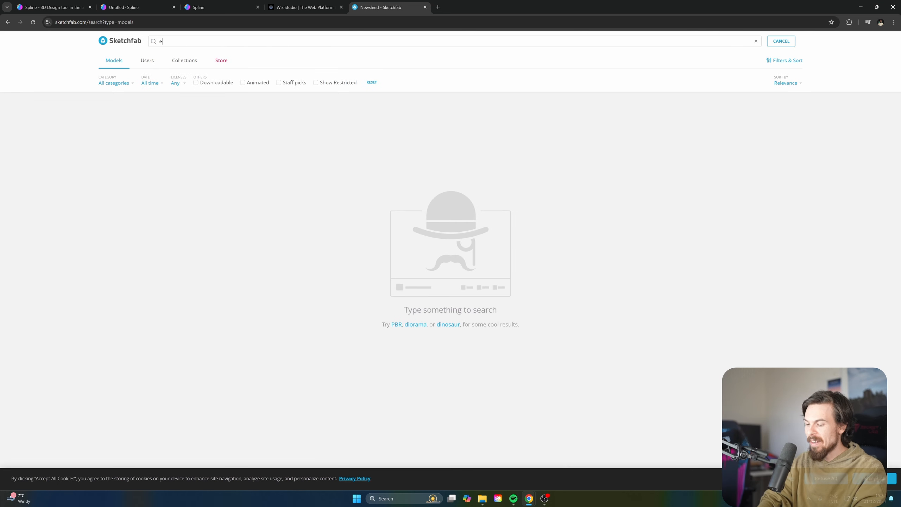
text(nergy drink)
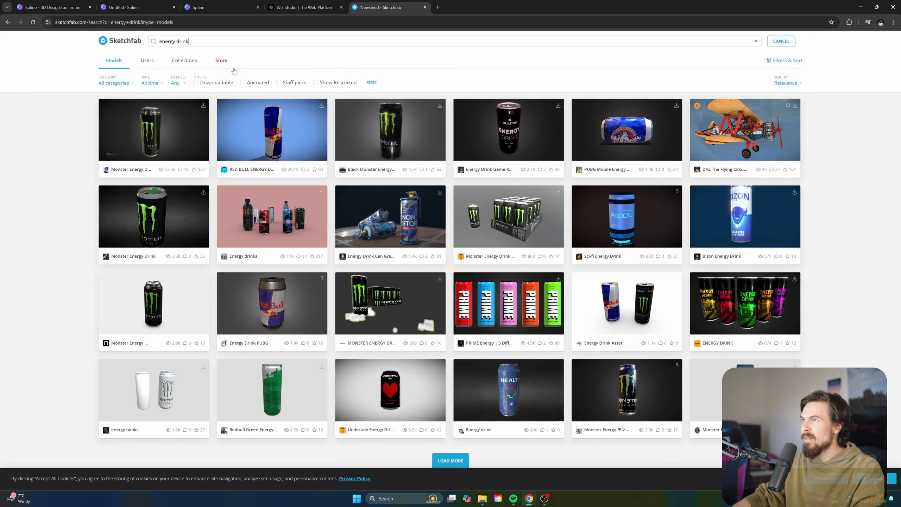
click(263, 82)
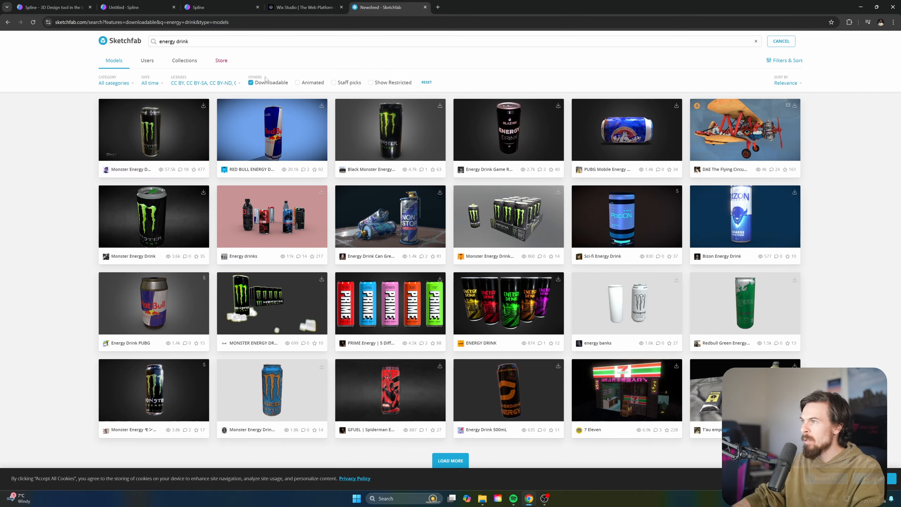
click(451, 461)
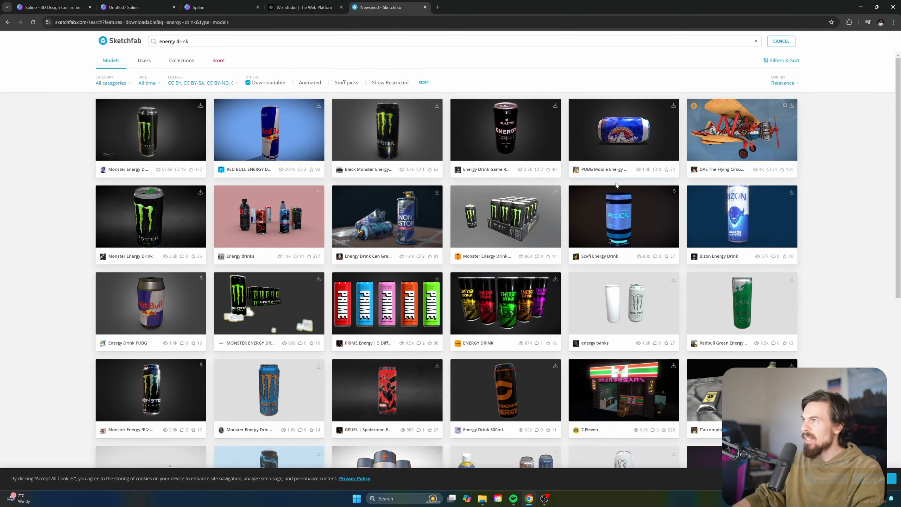
scroll(449, 180, down, 10)
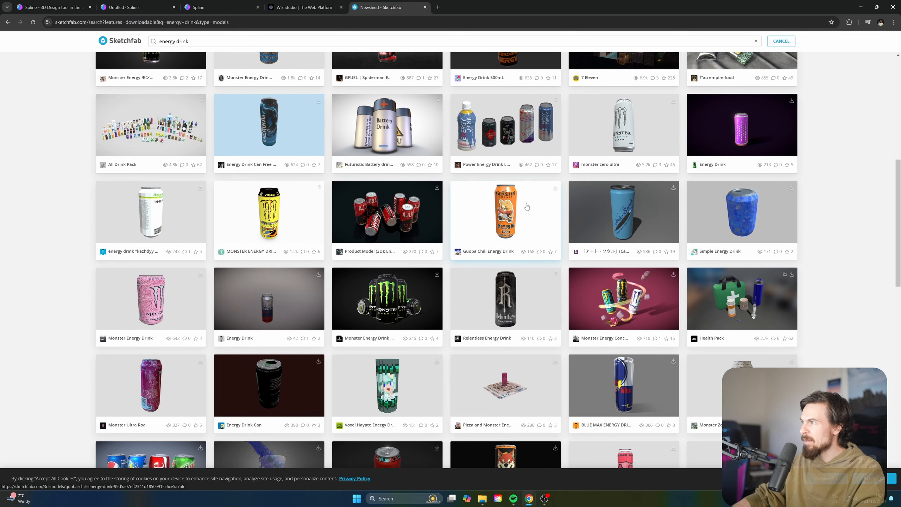
click(525, 203)
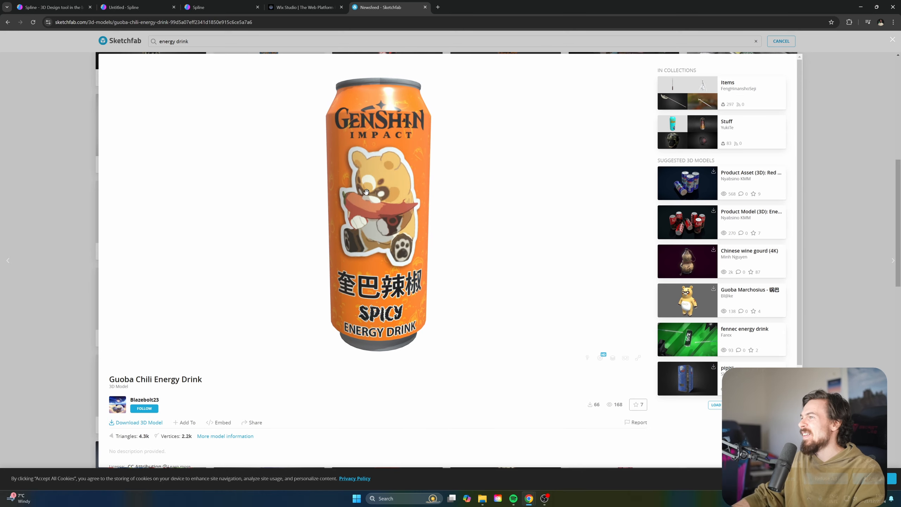
click(142, 423)
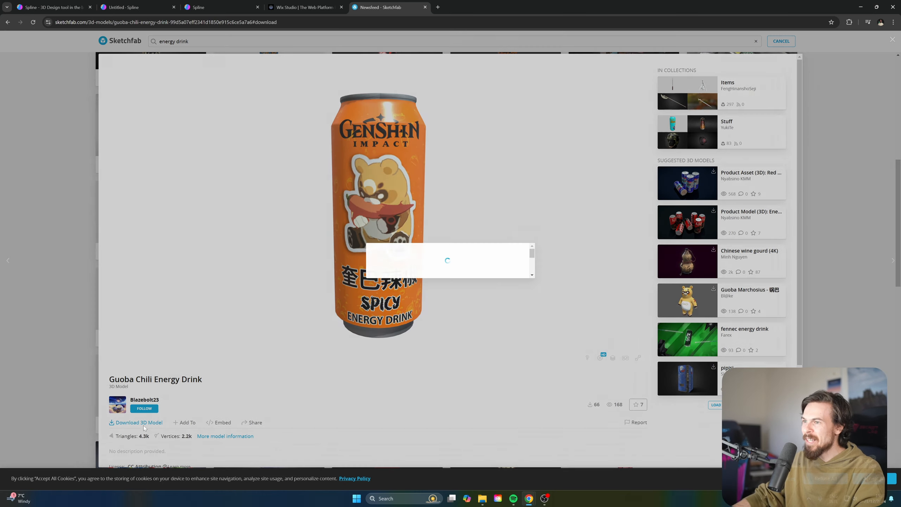
drag(380, 357, 470, 361)
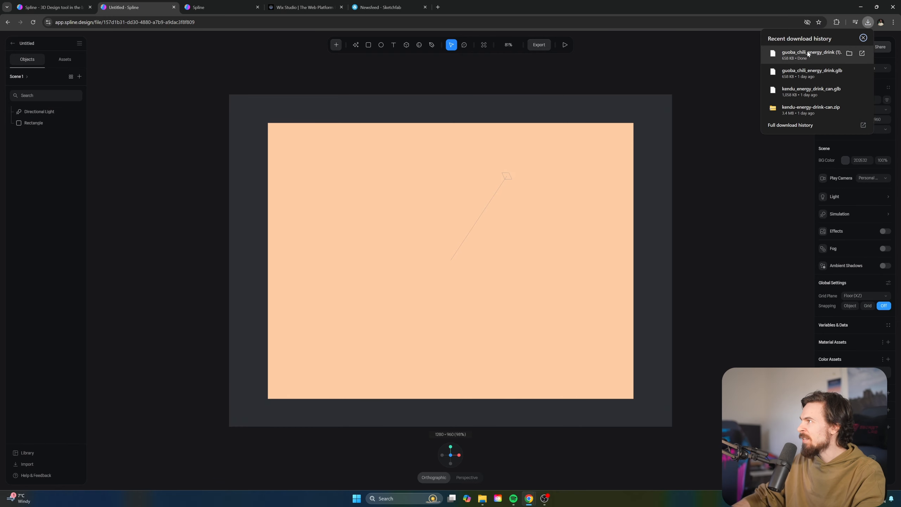
Import the energy-drink GLB into the scene and lower it so its bottom passes the frame
drag(808, 53, 458, 380)
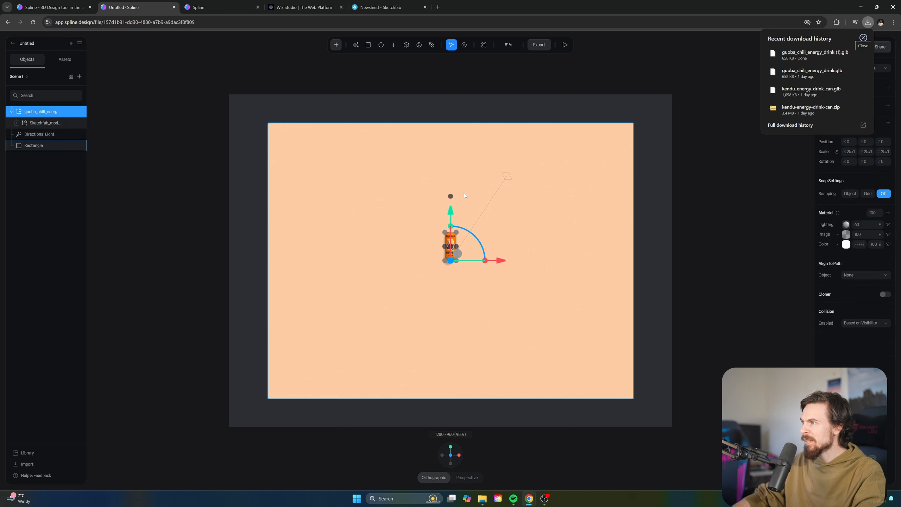
drag(450, 206, 543, 329)
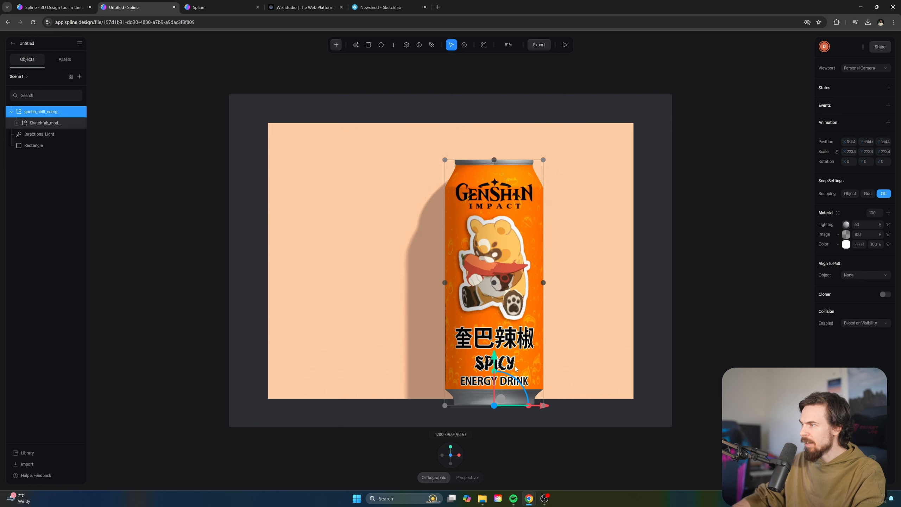
drag(495, 356, 494, 442)
scroll(549, 447, down, 5)
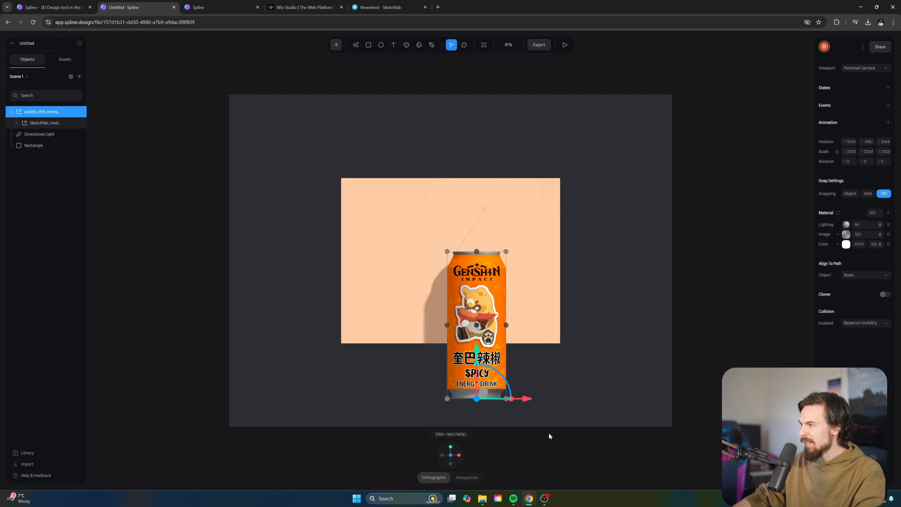
scroll(544, 415, up, 1)
drag(530, 384, 503, 386)
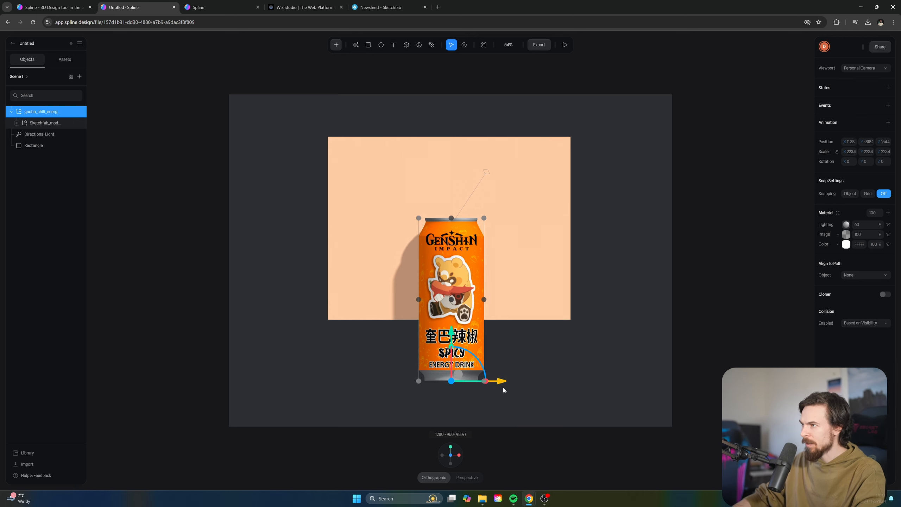
Turn off shadow receiving on the peach Rectangle, then reselect the can
click(603, 363)
scroll(465, 264, up, 3)
scroll(465, 264, up, 2)
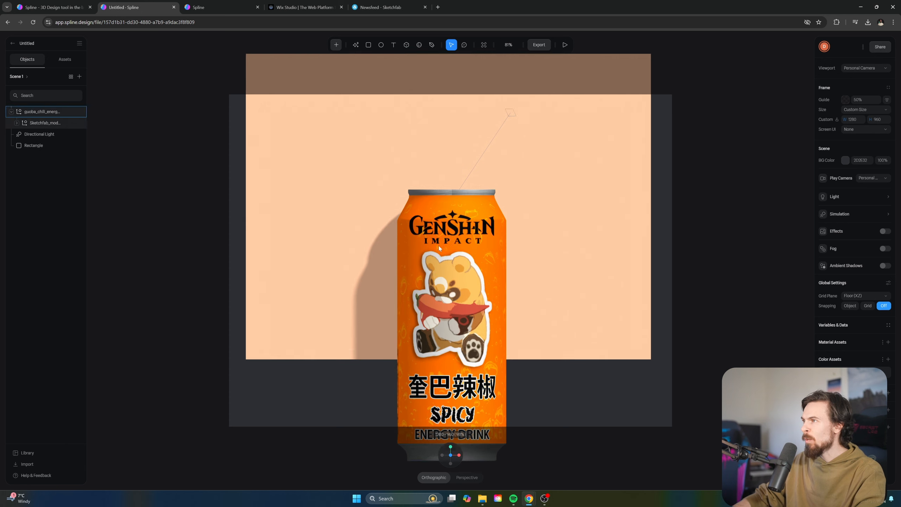
click(294, 293)
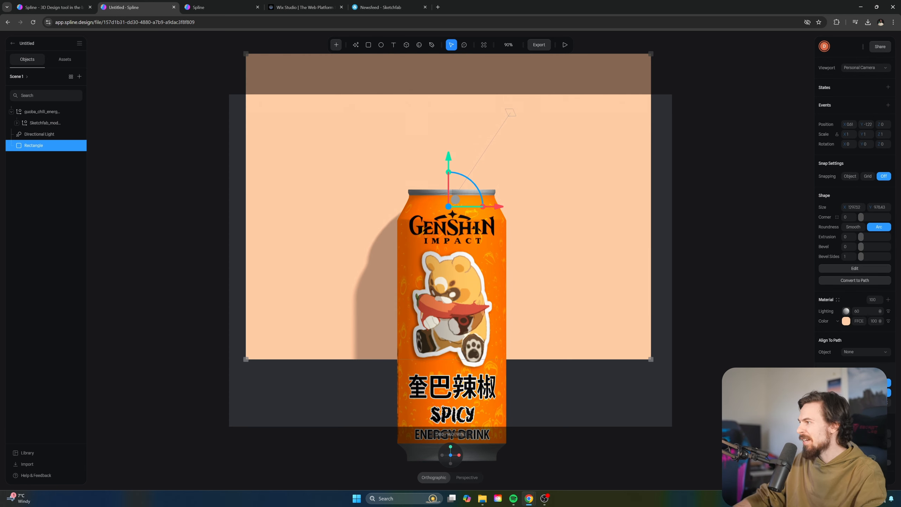
scroll(892, 389, down, 2)
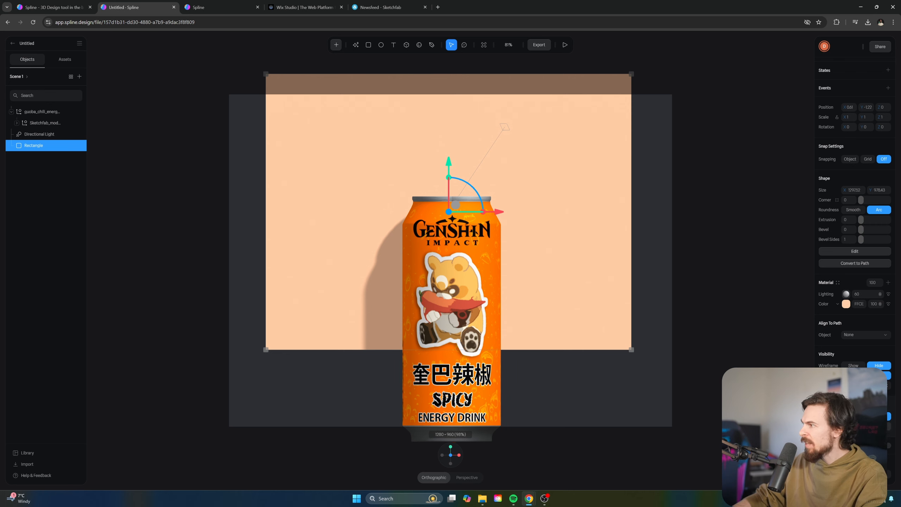
click(879, 426)
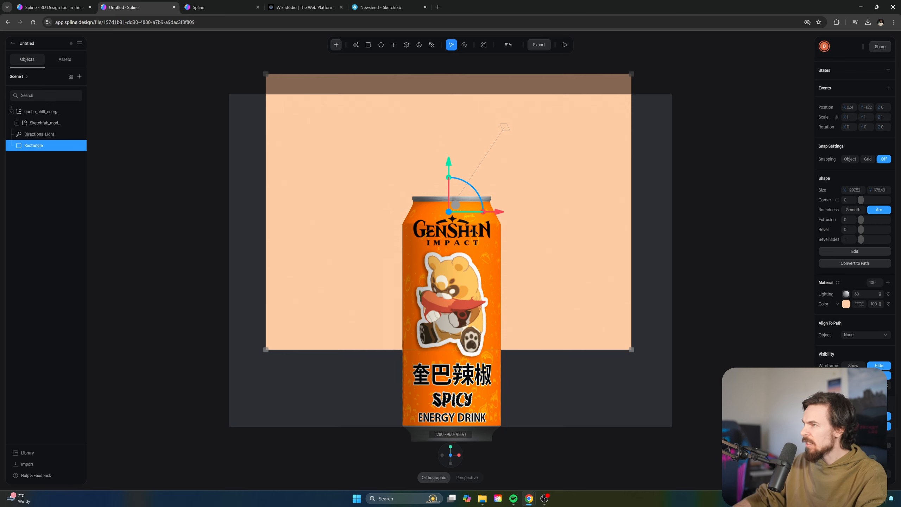
click(729, 307)
click(461, 291)
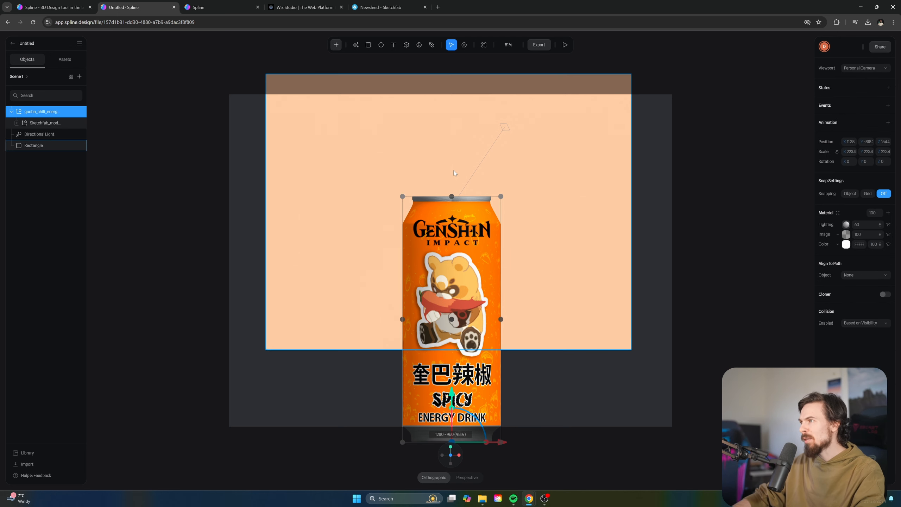
scroll(452, 171, up, 3)
scroll(452, 171, down, 2)
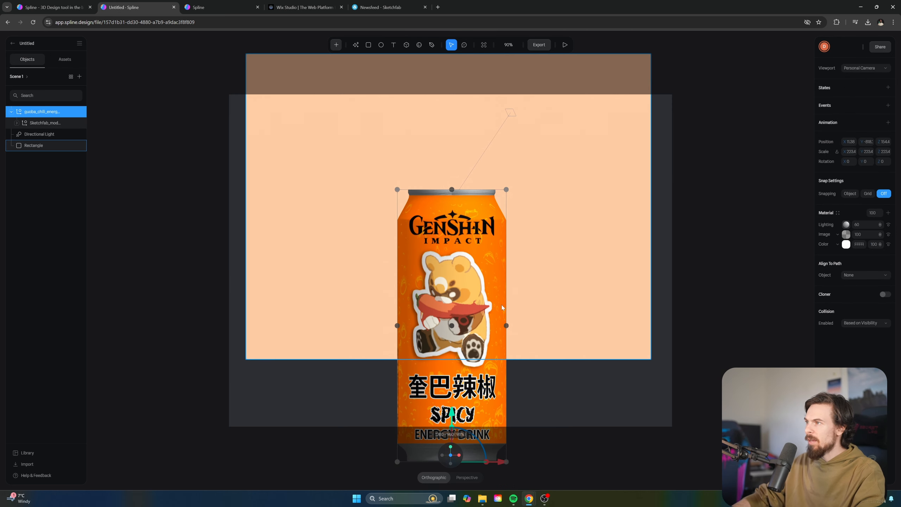
scroll(471, 220, up, 3)
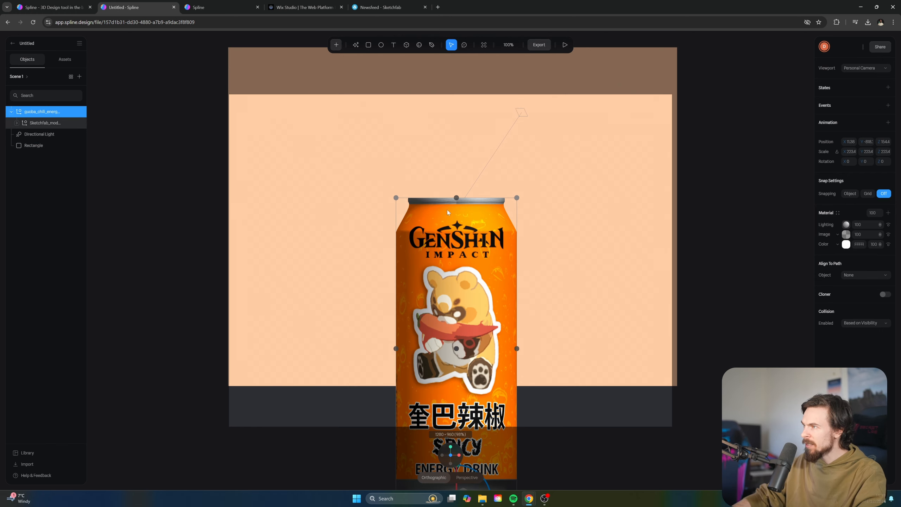
Add a new material layer to the can and set its type to Fresnel
click(888, 213)
click(846, 227)
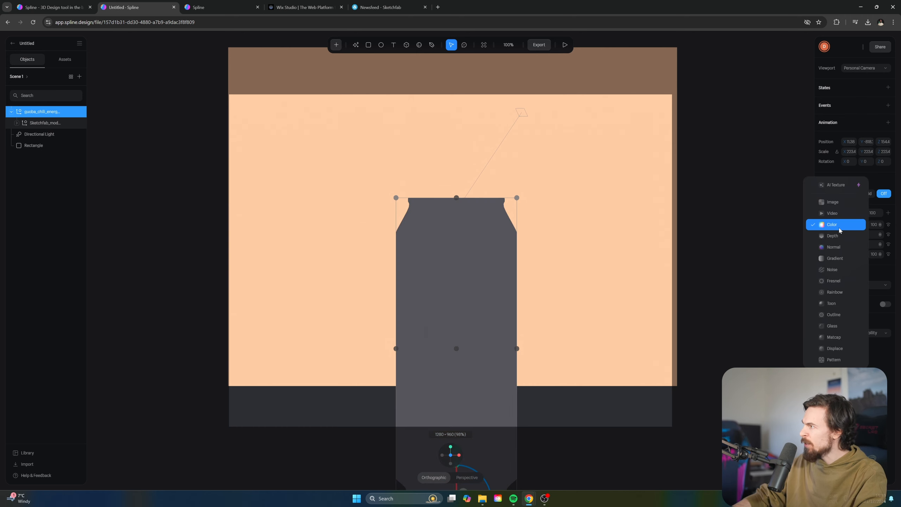
click(834, 282)
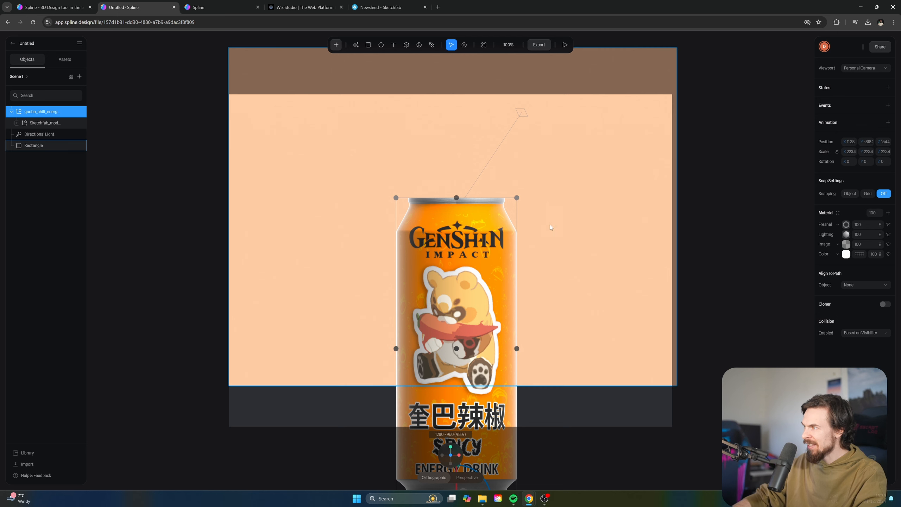
scroll(519, 223, up, 2)
scroll(504, 209, down, 2)
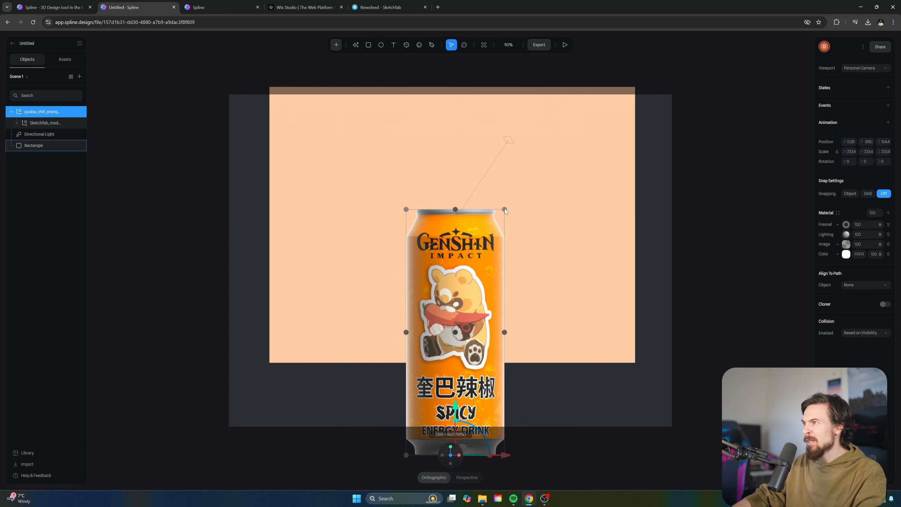
click(611, 176)
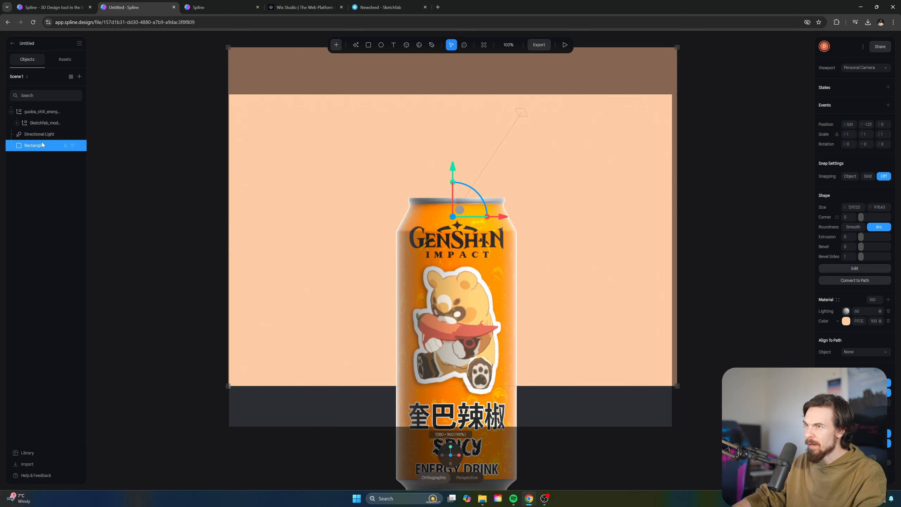
Deepen the background to a darker orange and eyedropper it as the can's Fresnel colour
click(845, 322)
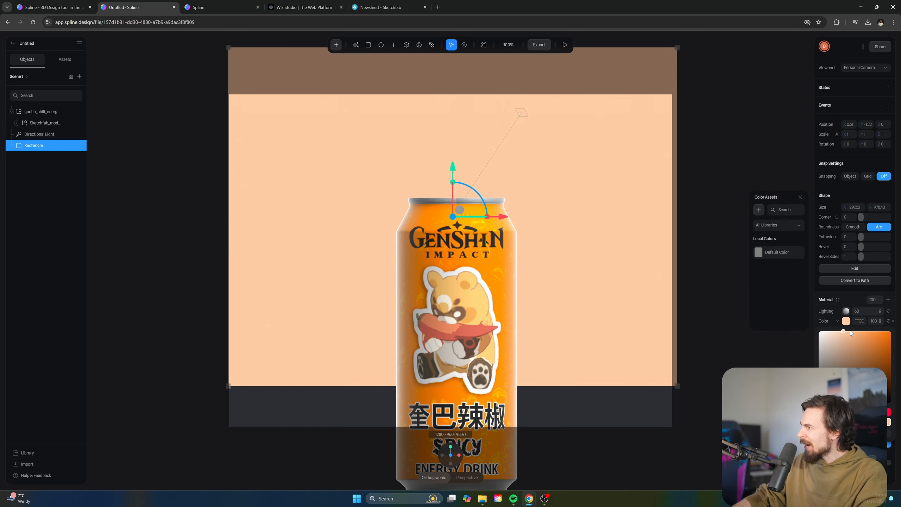
drag(854, 333, 858, 330)
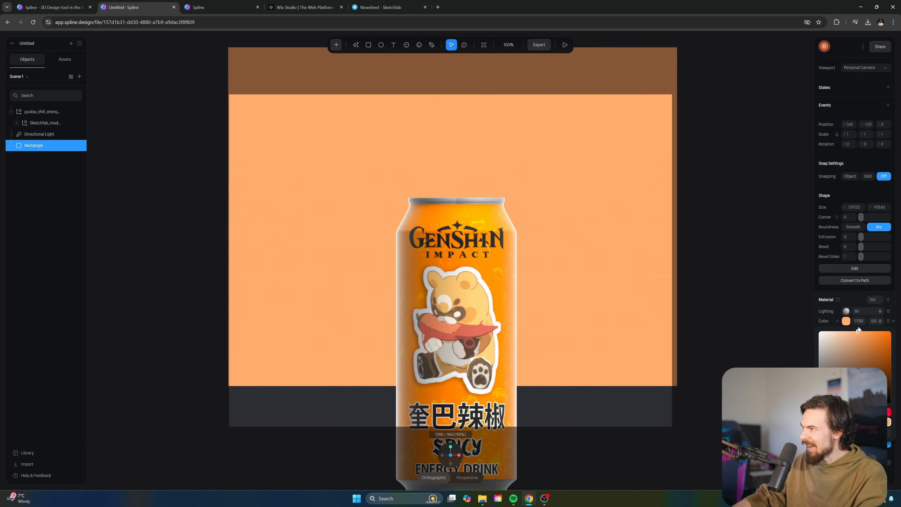
click(479, 220)
click(846, 254)
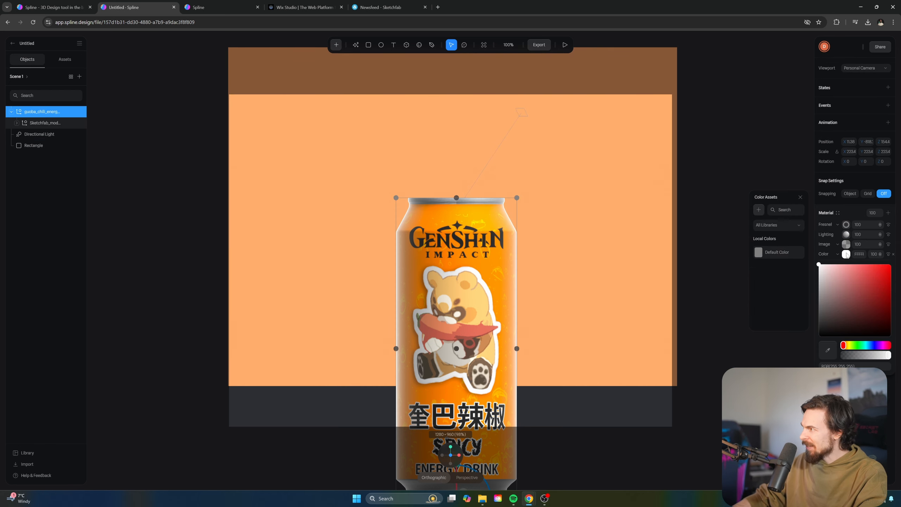
click(846, 254)
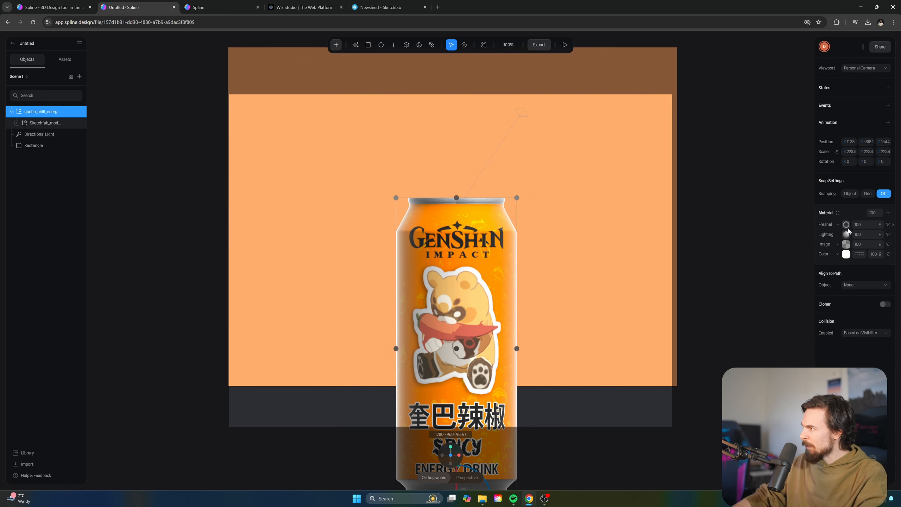
click(849, 228)
click(846, 256)
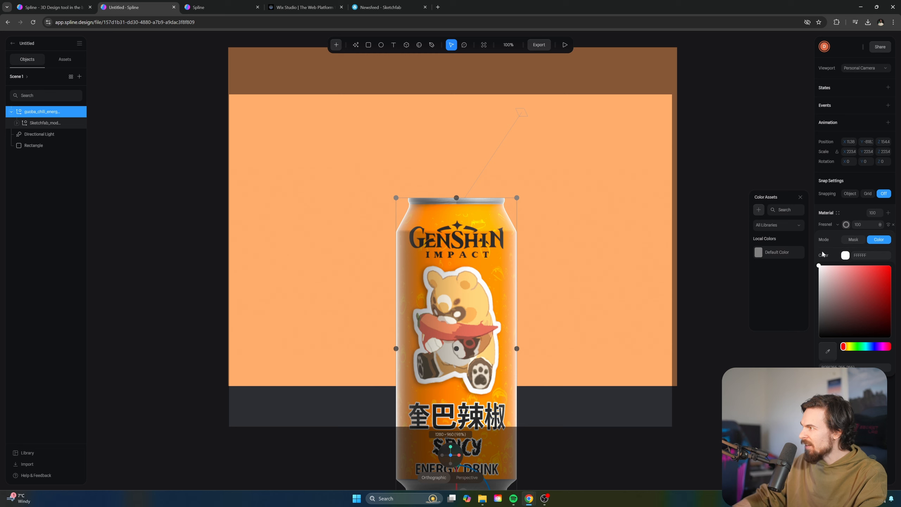
double_click(828, 353)
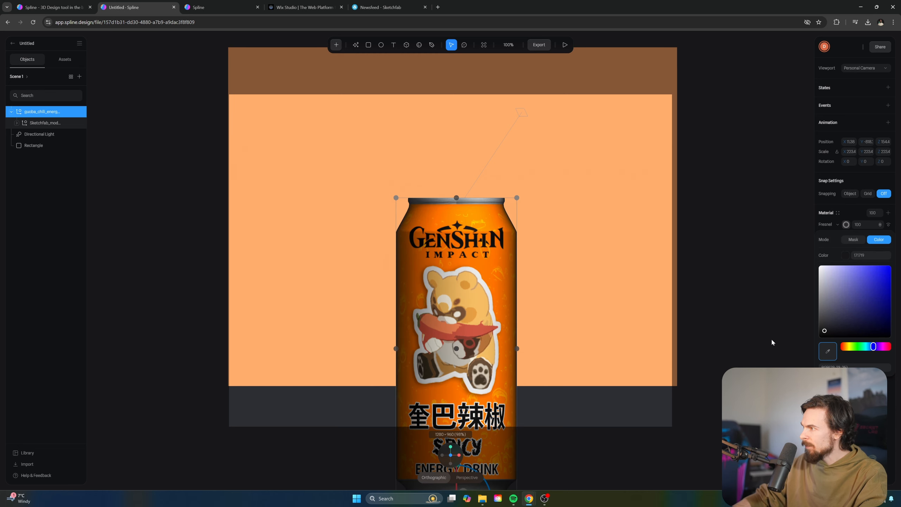
click(583, 243)
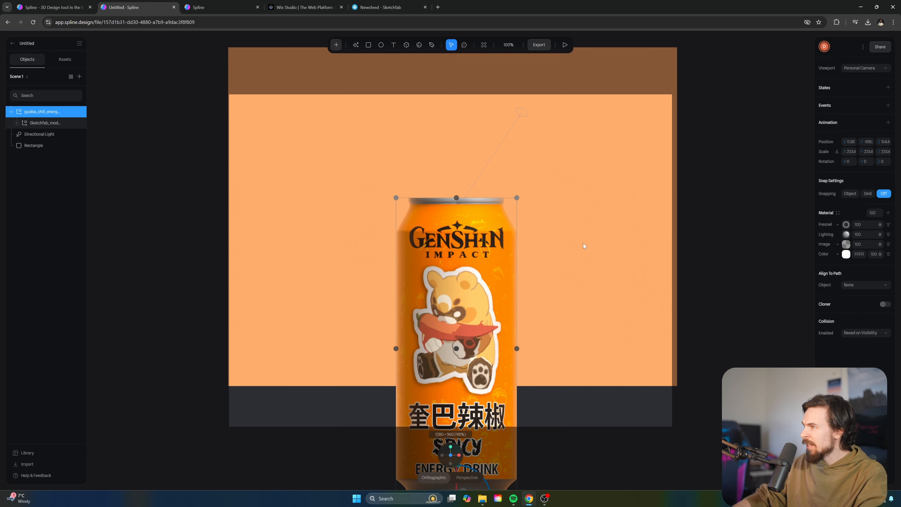
Toggle the Fresnel layer off and on to compare, then move the can slightly lower
click(689, 263)
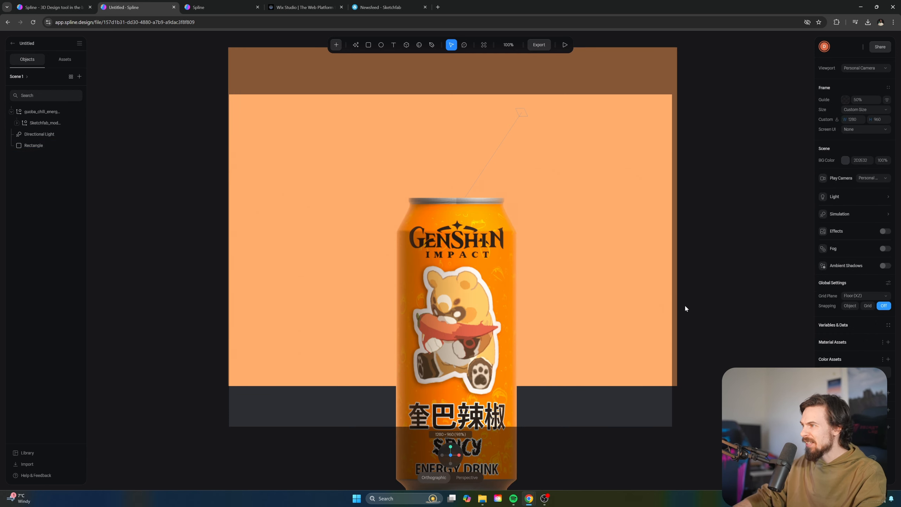
click(446, 291)
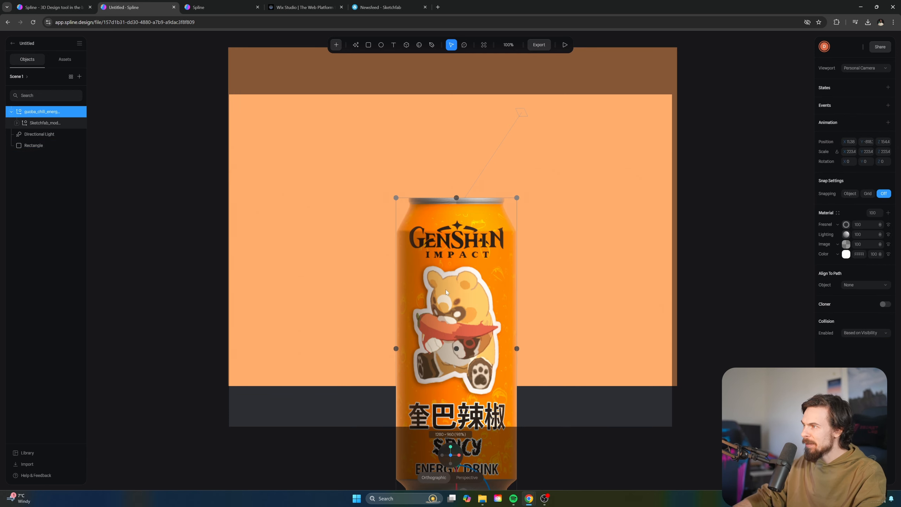
click(887, 227)
click(888, 226)
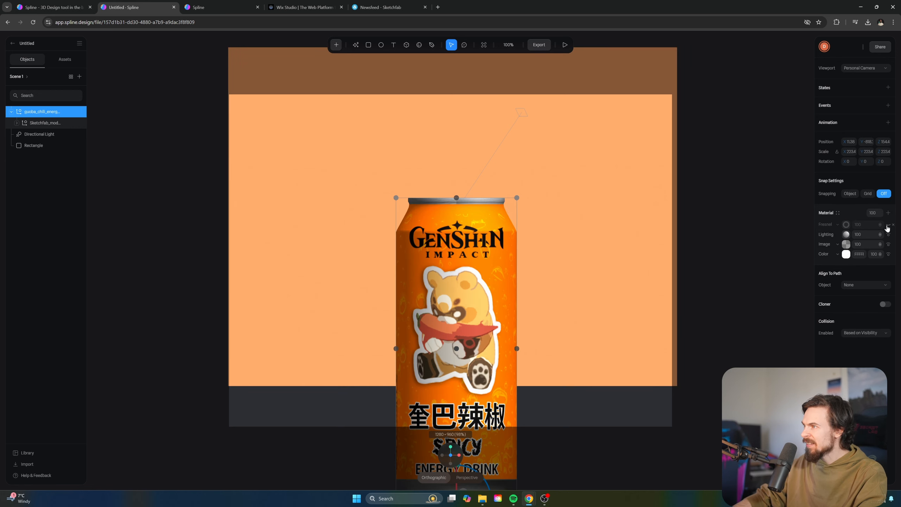
click(888, 226)
click(754, 316)
drag(480, 291, 477, 332)
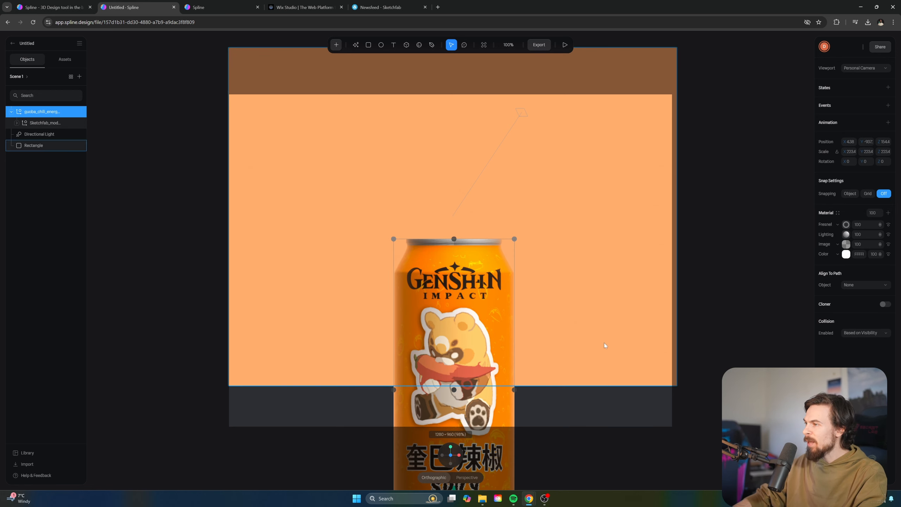
Add interaction states to the can and switch to editing its second State
click(711, 321)
scroll(706, 319, down, 4)
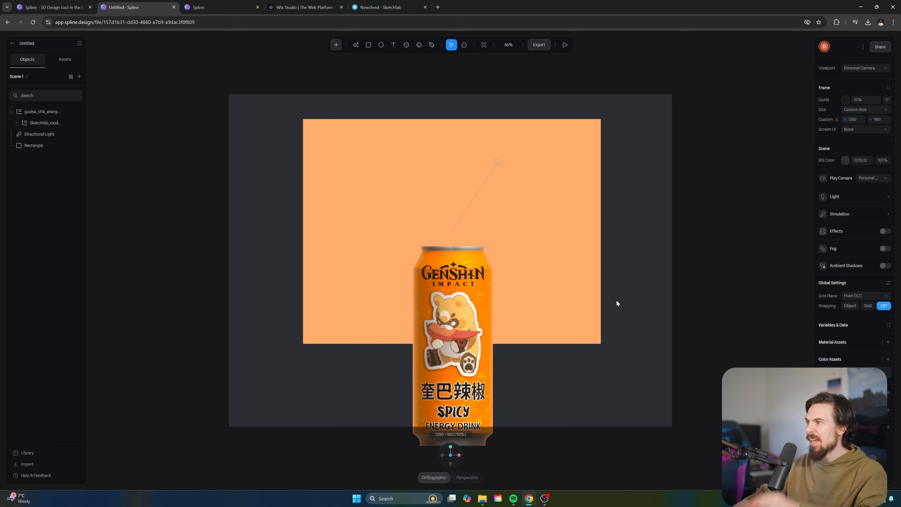
click(453, 297)
click(453, 298)
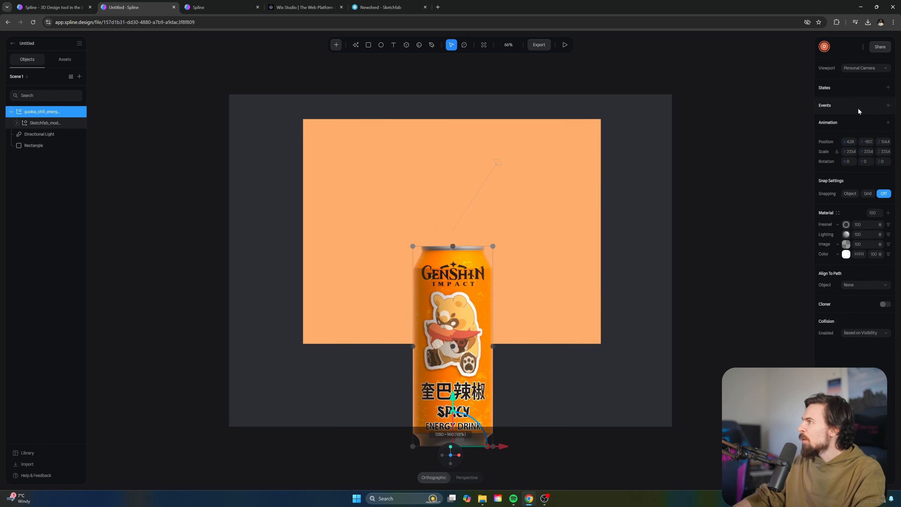
click(888, 87)
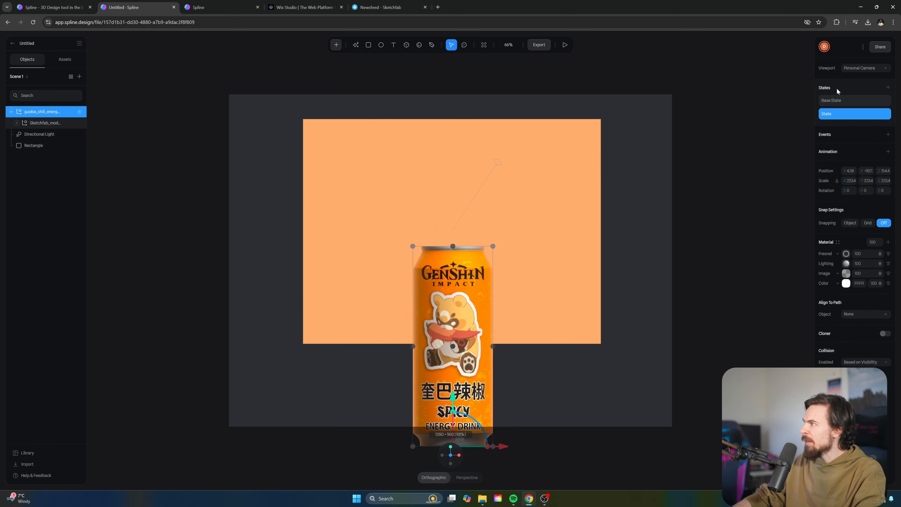
click(842, 100)
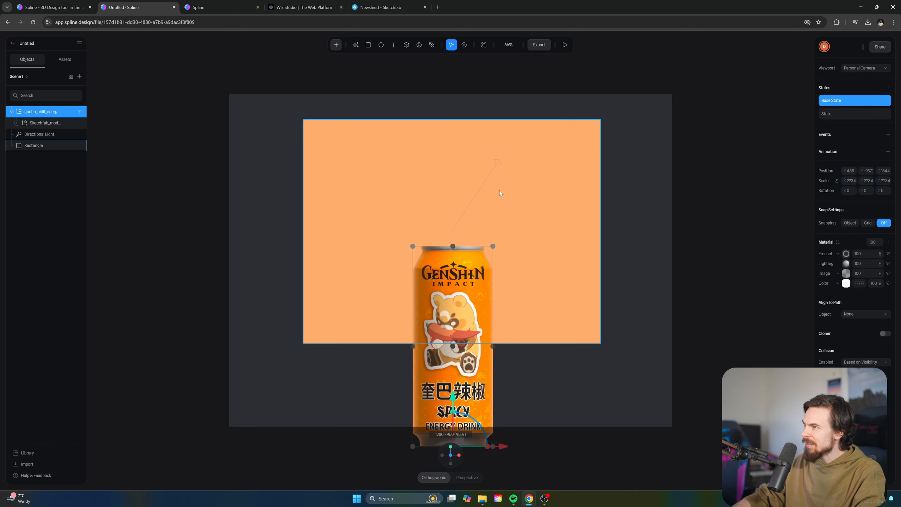
scroll(486, 222, up, 3)
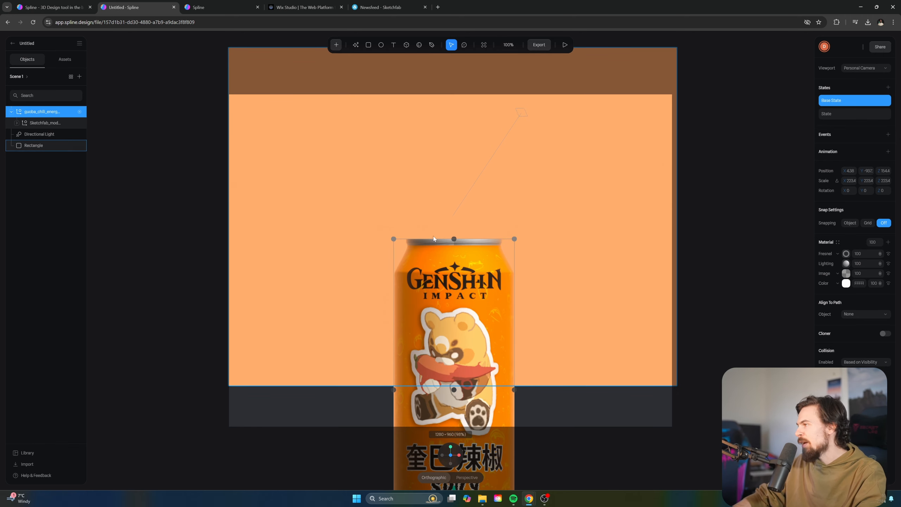
click(828, 114)
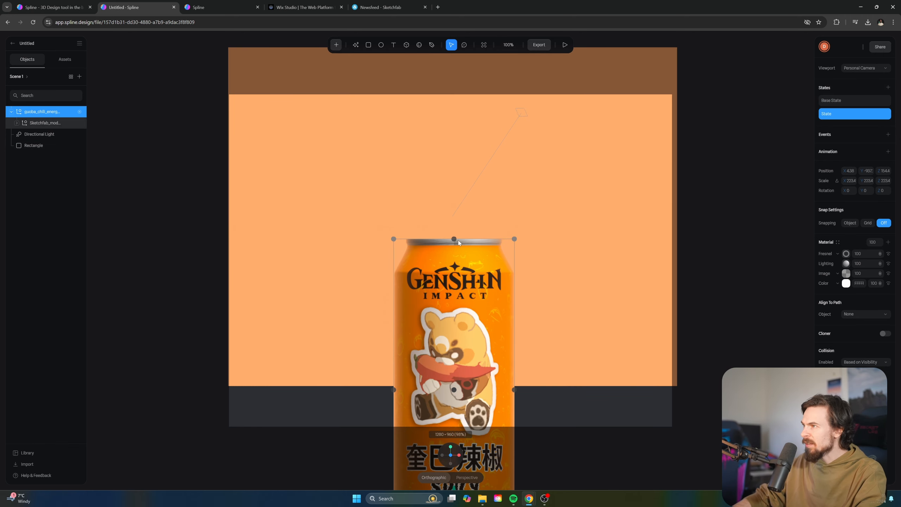
In the second State, shorten the can from its top, lower it, and add a Start event
drag(454, 239, 454, 282)
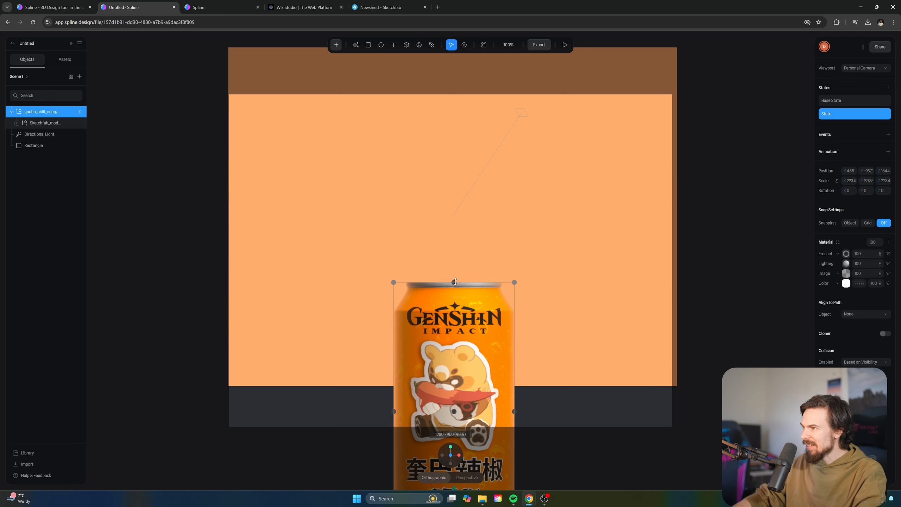
scroll(471, 396, down, 2)
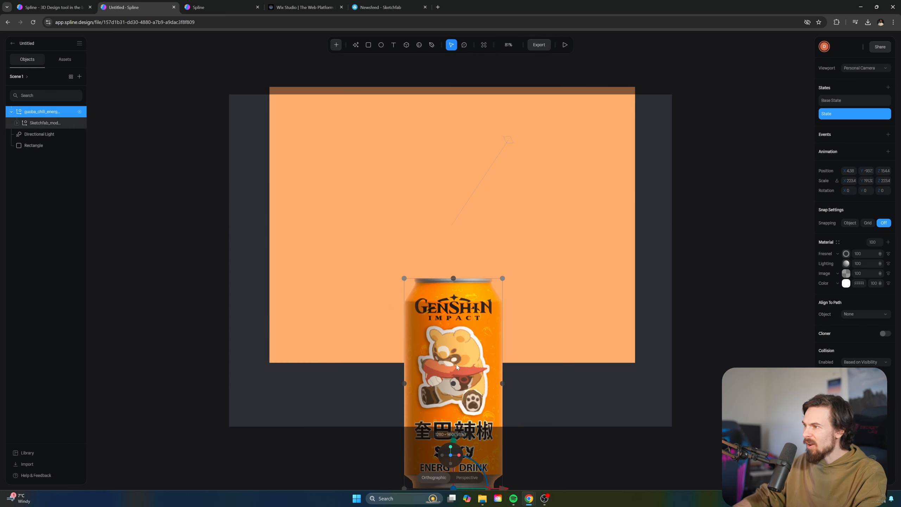
scroll(456, 365, down, 1)
drag(453, 419, 452, 438)
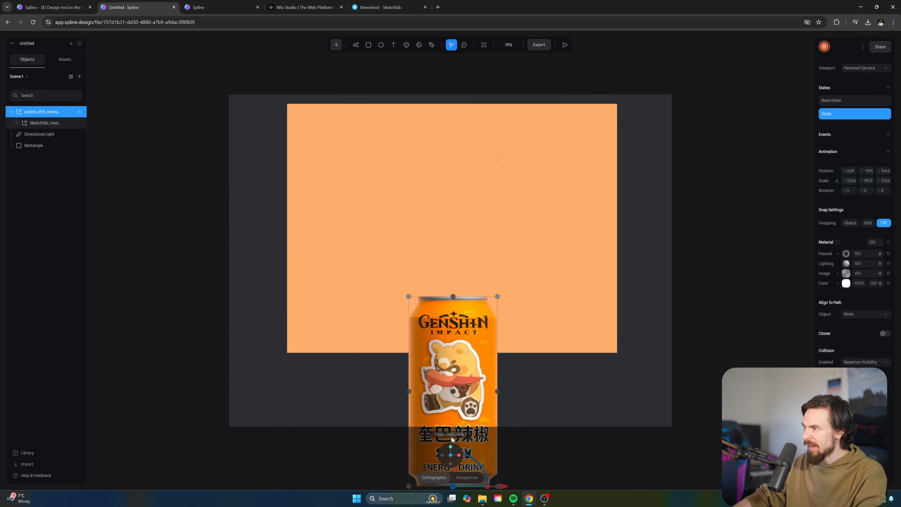
click(888, 135)
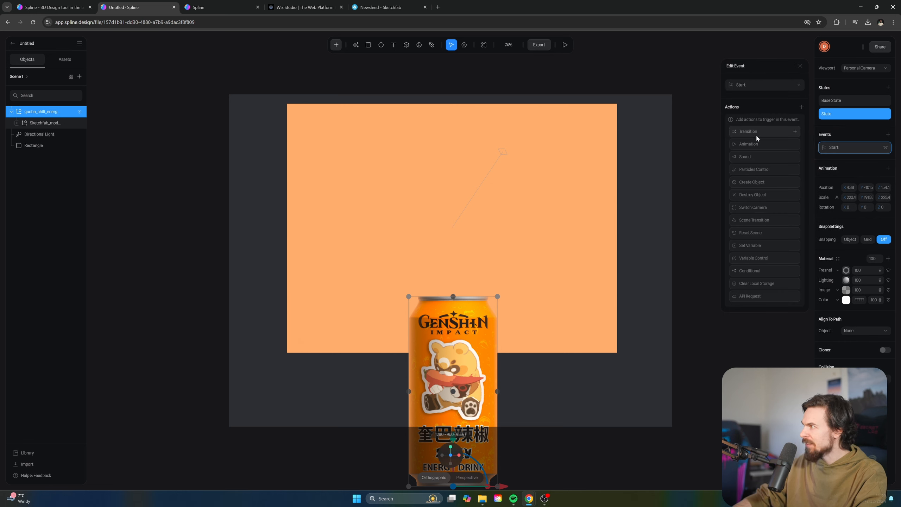
Add a Transition from State to Base State with Spring easing, then play the preview
click(756, 135)
click(757, 120)
click(768, 162)
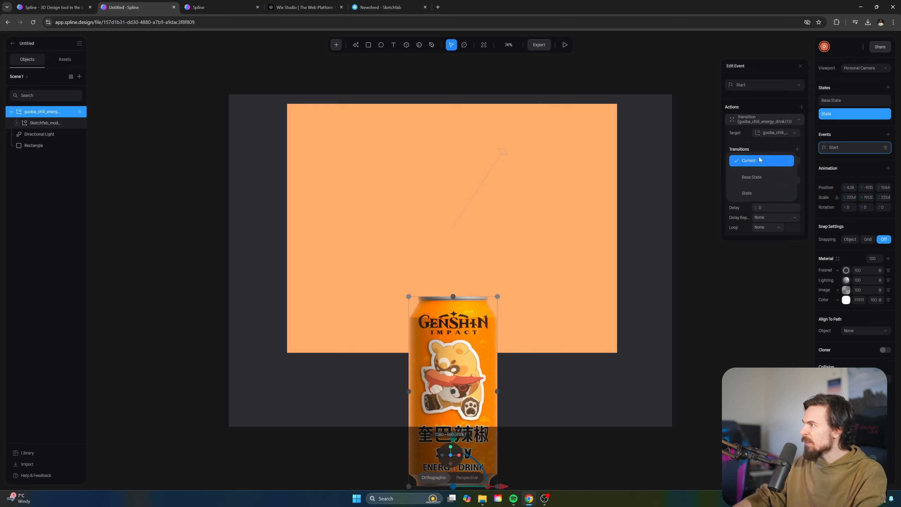
click(754, 193)
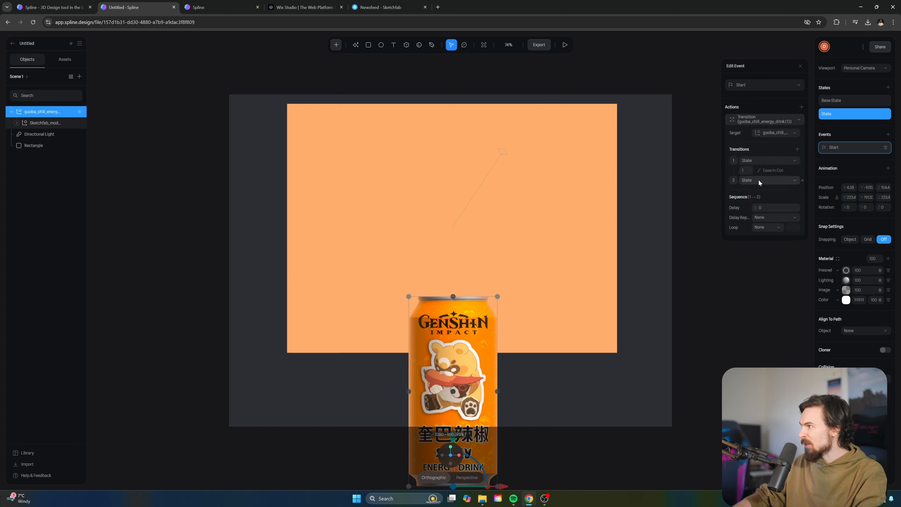
click(756, 177)
click(757, 164)
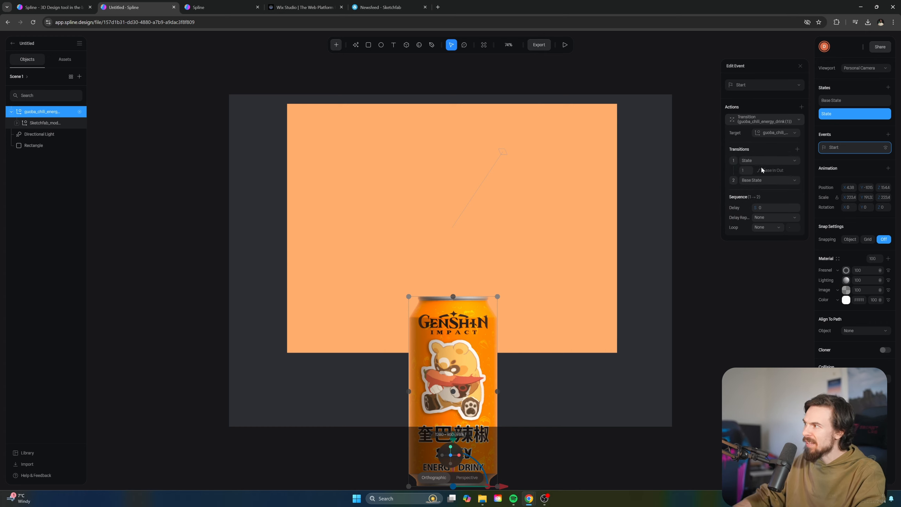
click(770, 171)
click(769, 196)
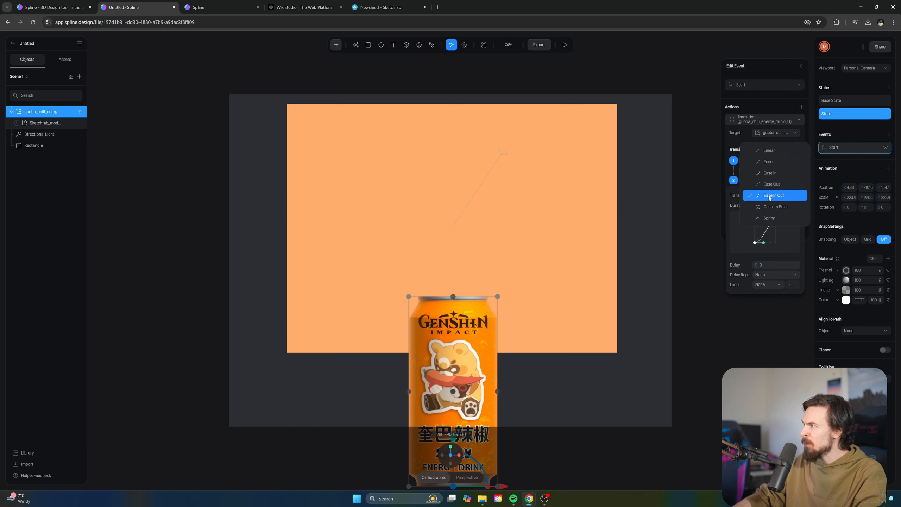
click(770, 218)
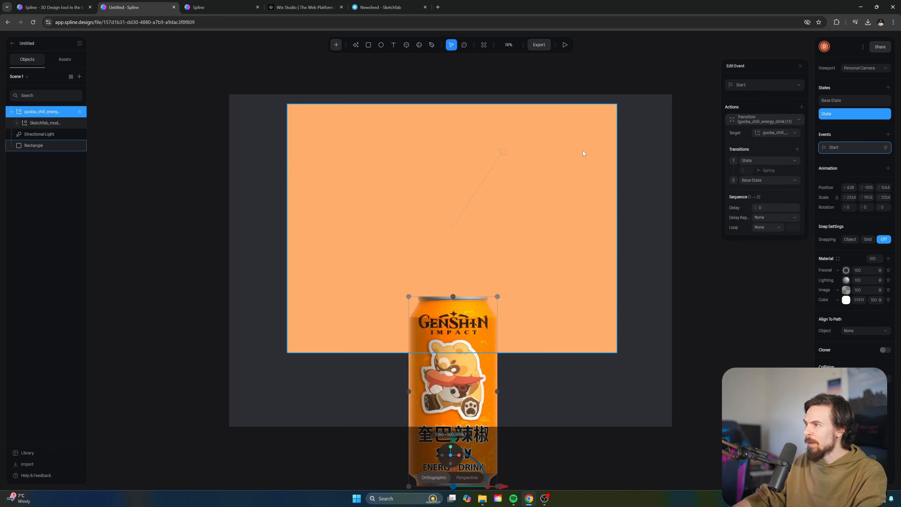
click(565, 44)
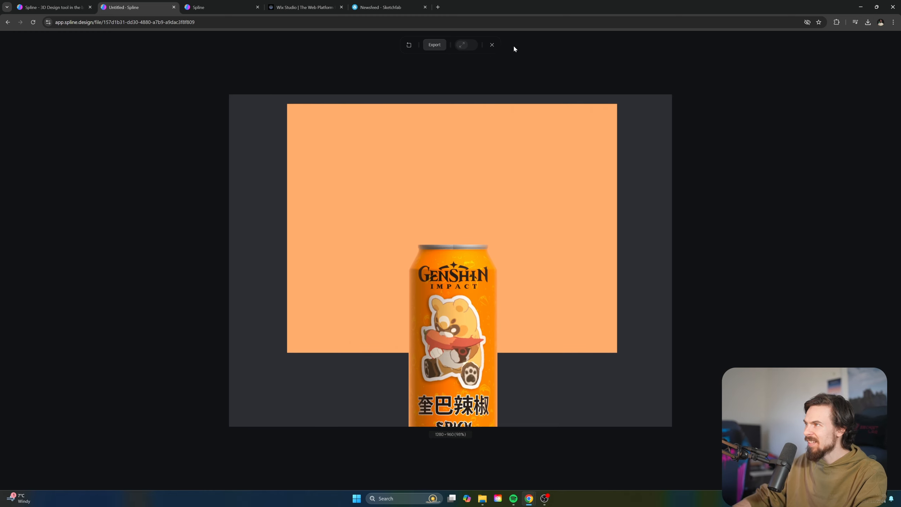
Replay the can's start animation in preview and return to the editor
click(492, 45)
click(565, 45)
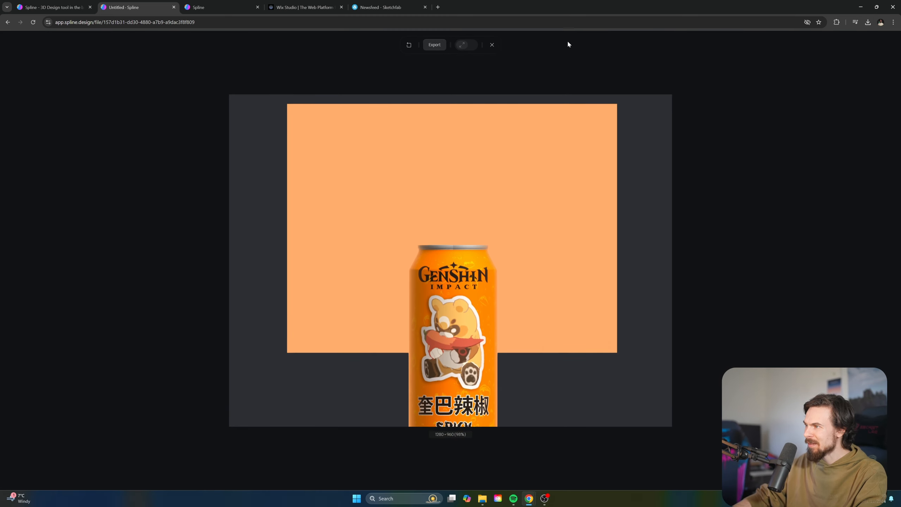
click(492, 45)
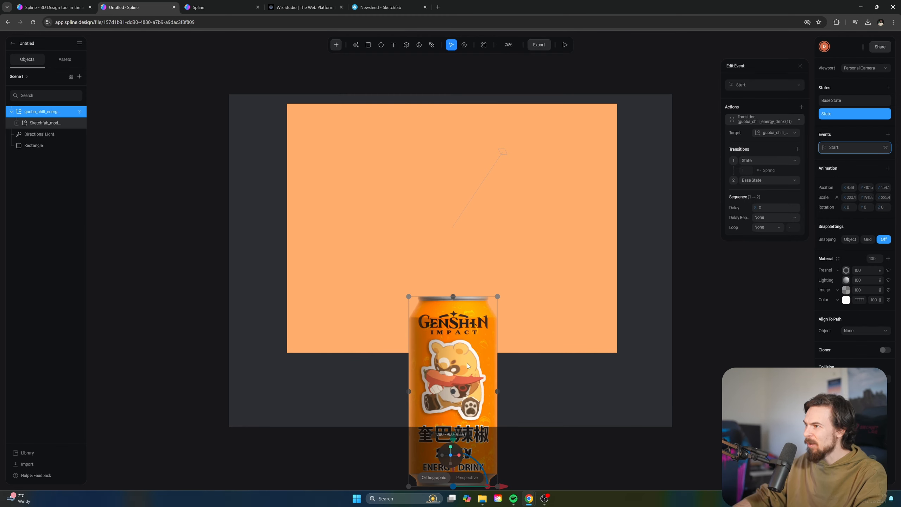
Turn the can sideways in its second state by setting Rotation Y to 83
click(842, 102)
click(826, 114)
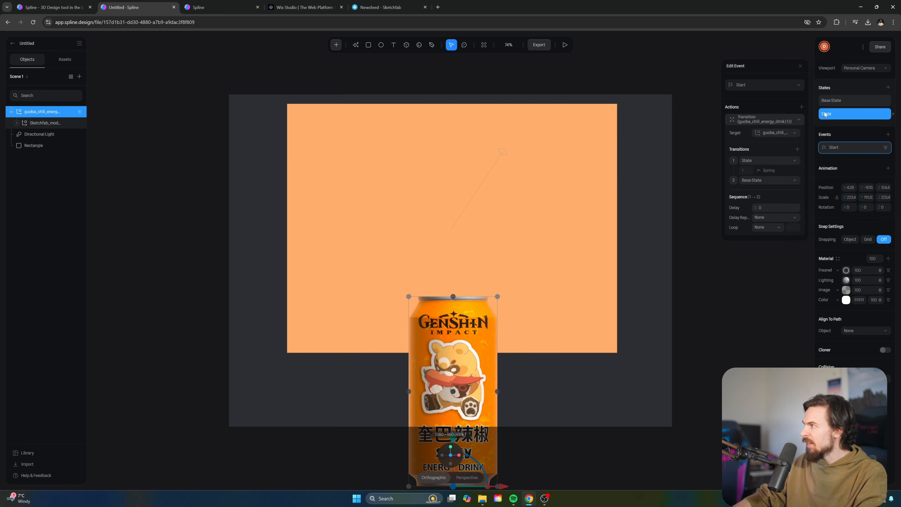
mouse_move(861, 207)
mouse_down()
mouse_move(888, 207)
mouse_move(862, 207)
mouse_up()
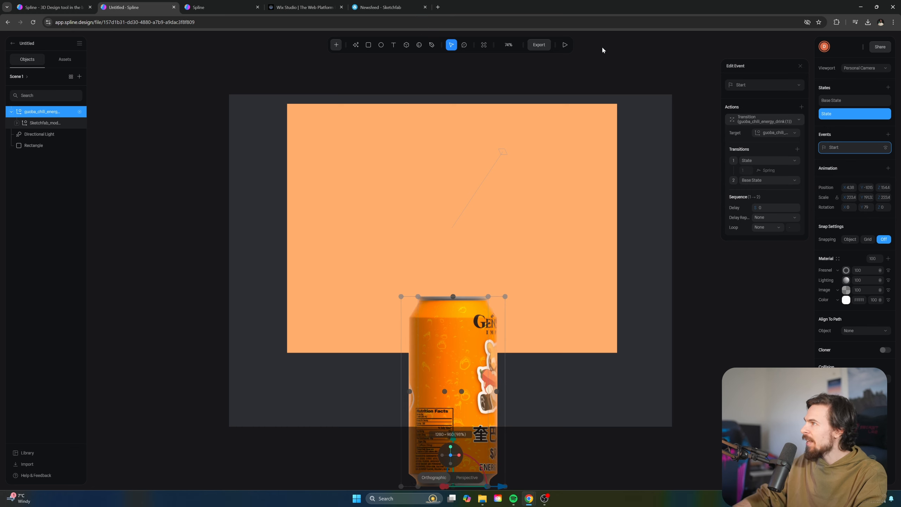
Preview the animation with the new rotation twice, then return to the editor
click(565, 44)
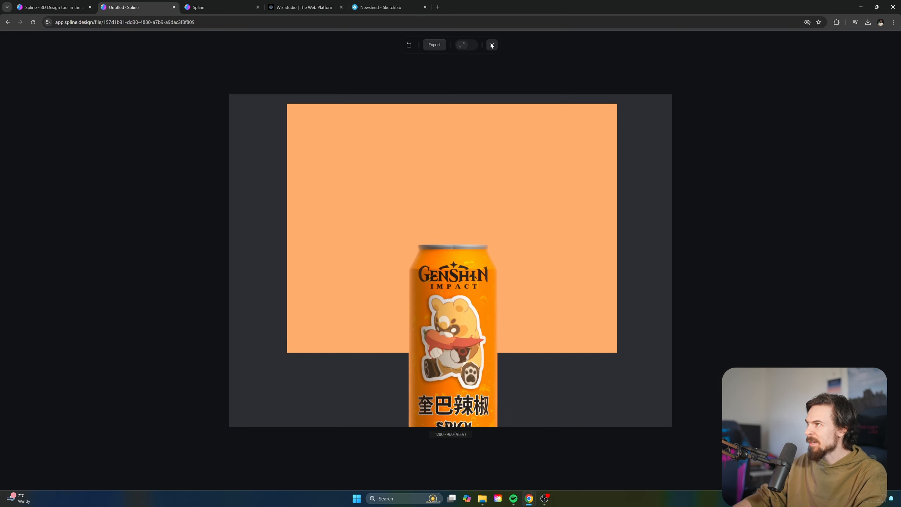
click(491, 43)
click(565, 45)
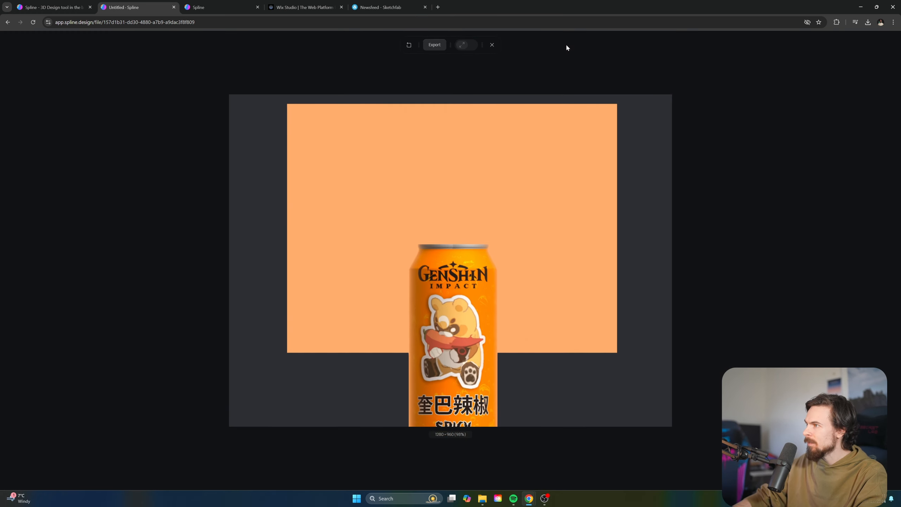
click(491, 43)
click(481, 287)
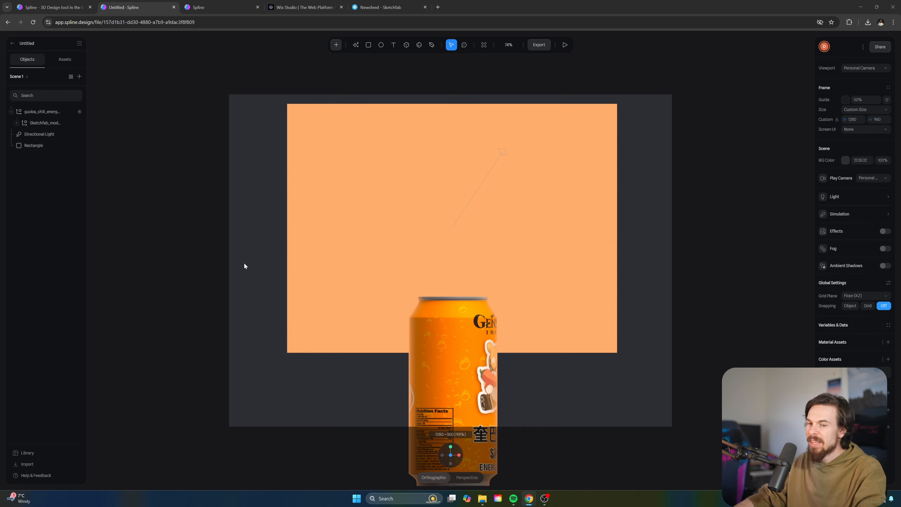
Bring up the list of objects that can be added to the scene
click(671, 299)
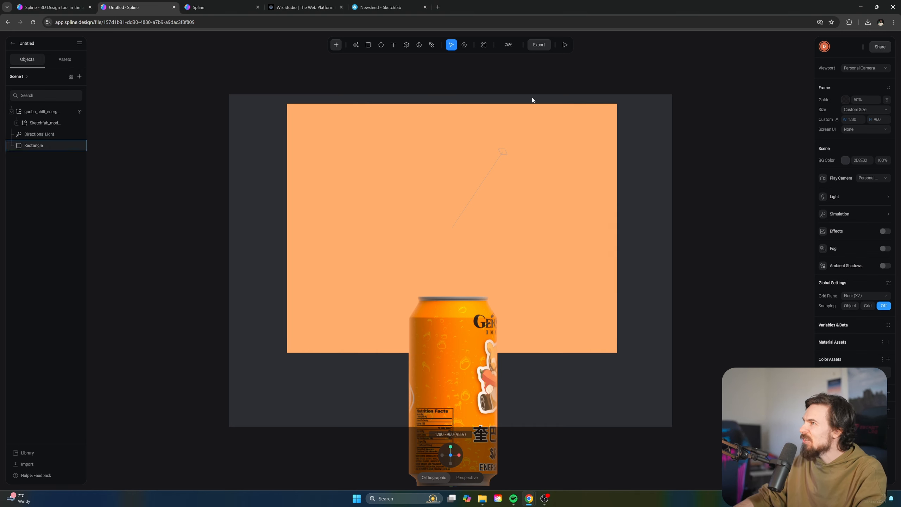
click(337, 45)
click(337, 45)
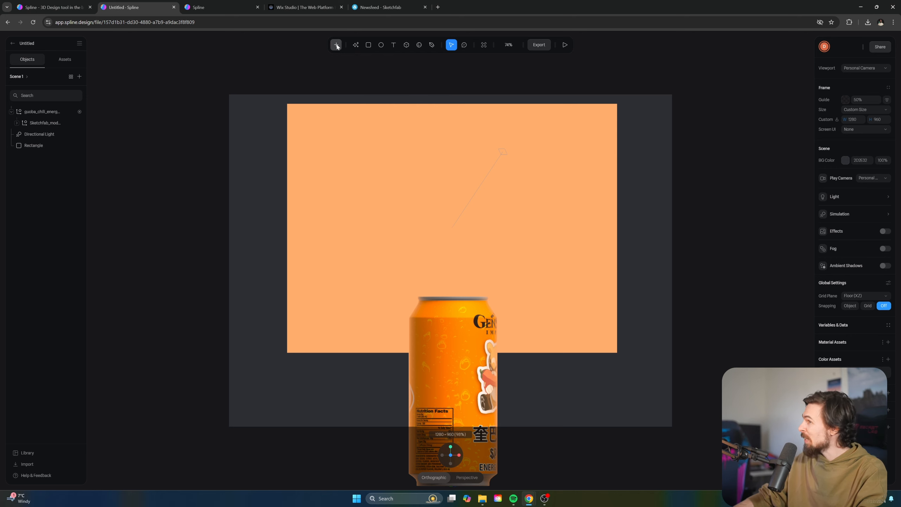
click(336, 46)
scroll(349, 129, down, 5)
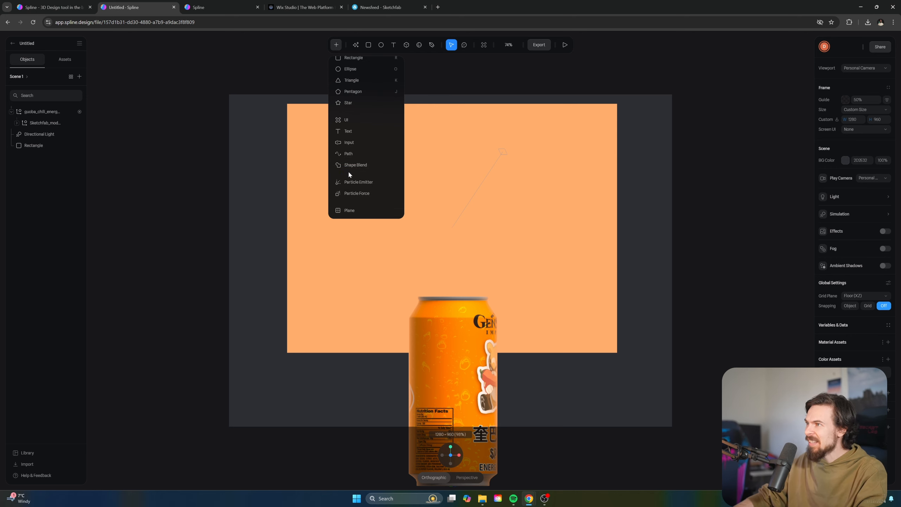
Add a Shape Blend sphere, discarding the first attempt and adding it again
click(370, 166)
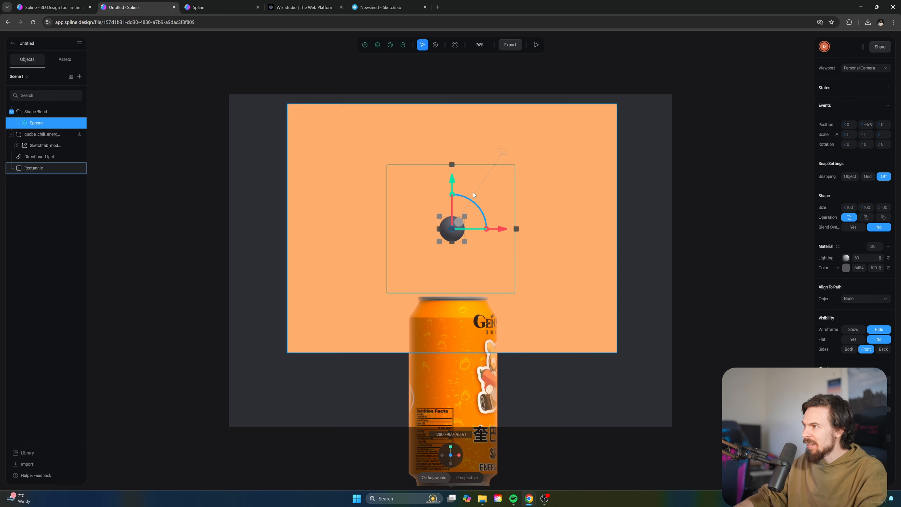
key(Delete)
click(336, 45)
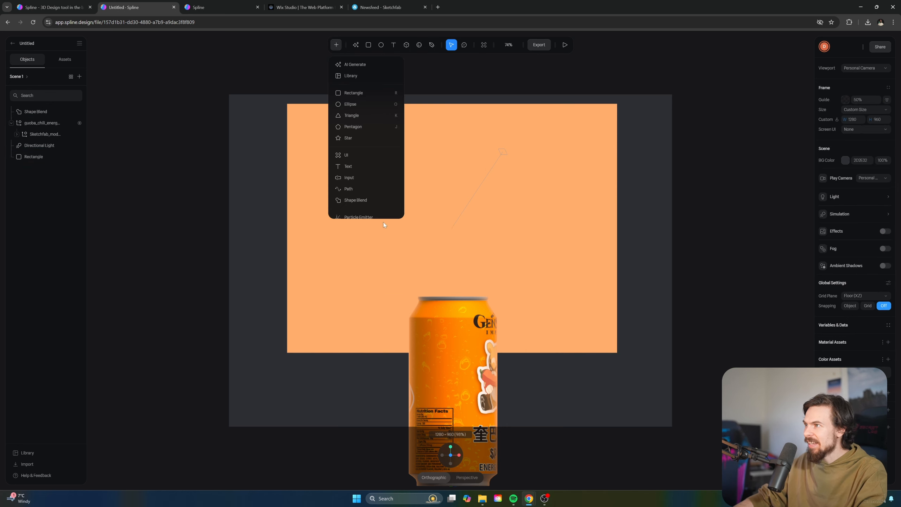
scroll(362, 192, down, 2)
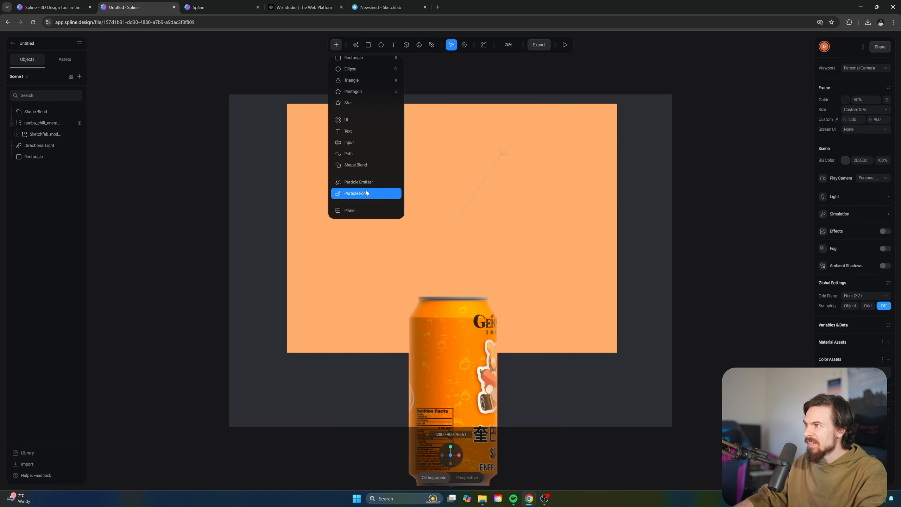
click(365, 166)
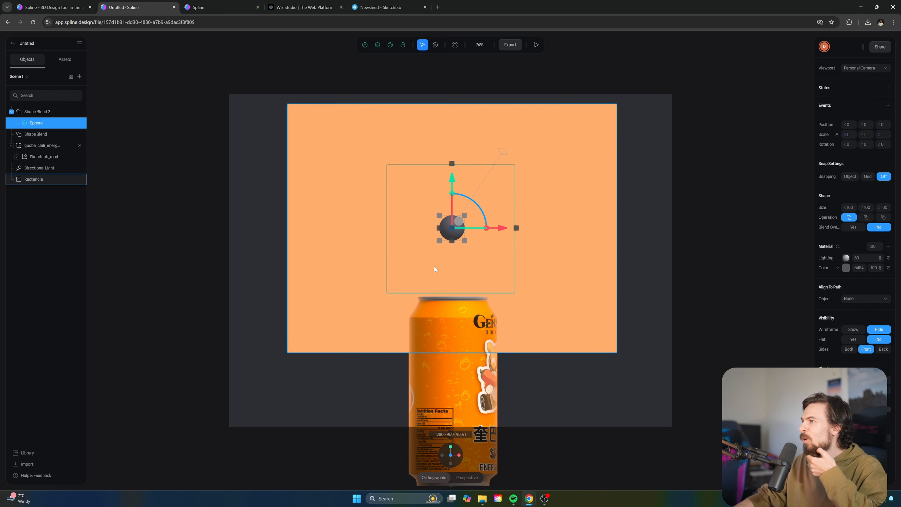
Scale the Shape Blend 2 group to about 1.93 times its size above the can
click(521, 262)
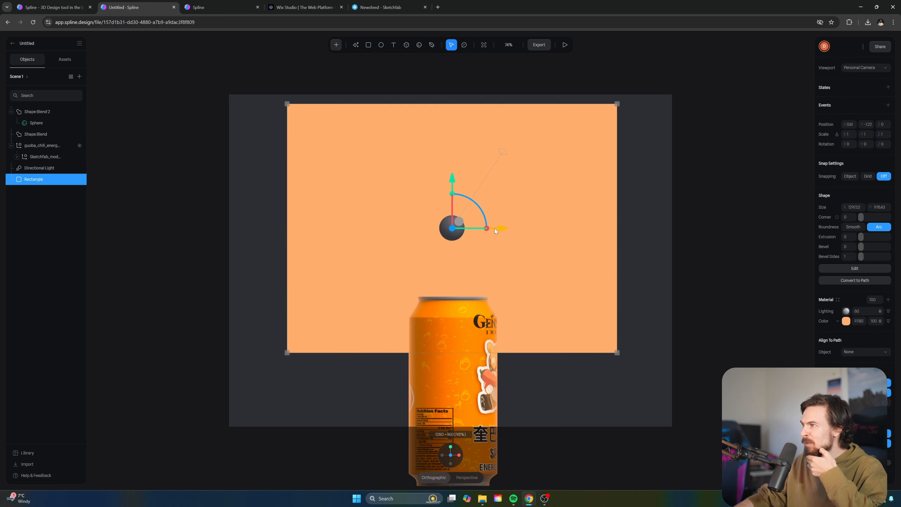
click(37, 111)
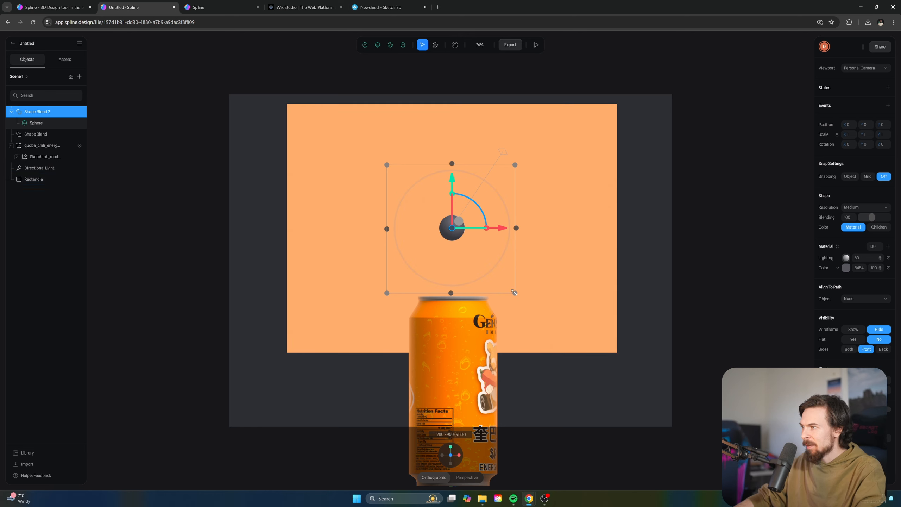
drag(514, 292, 561, 353)
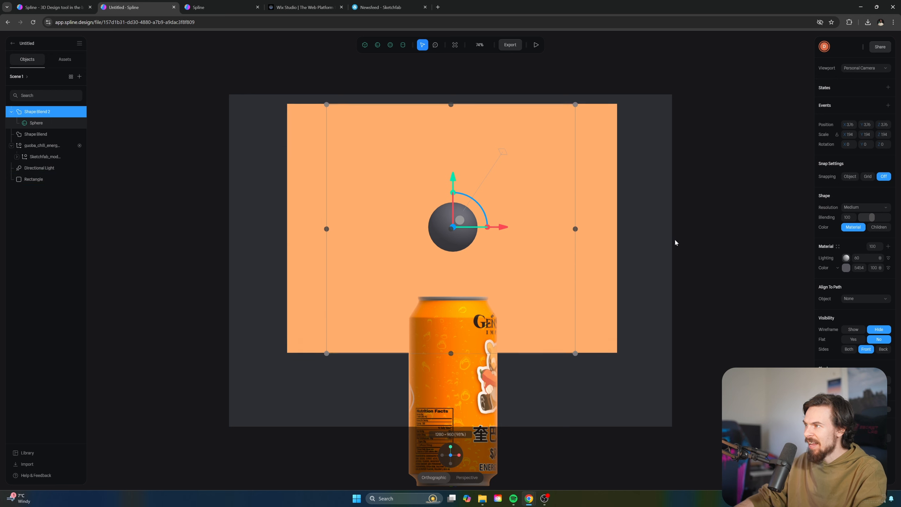
Select the Sphere child inside the Shape Blend 2 group
click(689, 237)
scroll(506, 233, up, 5)
scroll(505, 232, down, 2)
scroll(505, 233, up, 1)
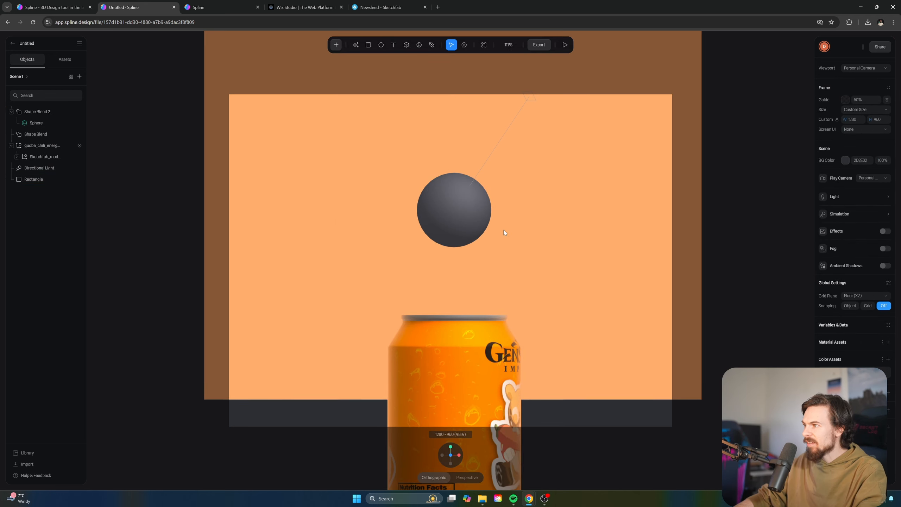
scroll(506, 232, down, 2)
scroll(517, 188, up, 2)
scroll(518, 188, down, 3)
scroll(518, 188, up, 3)
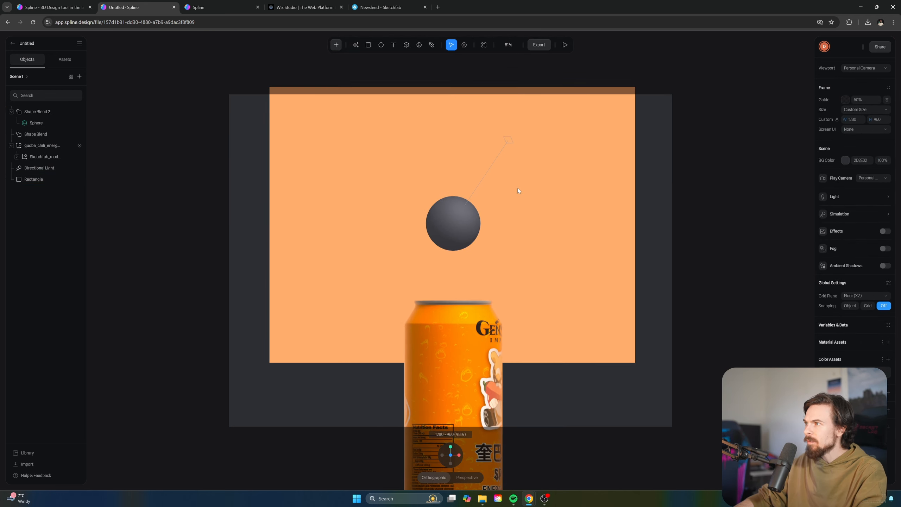
scroll(517, 187, down, 2)
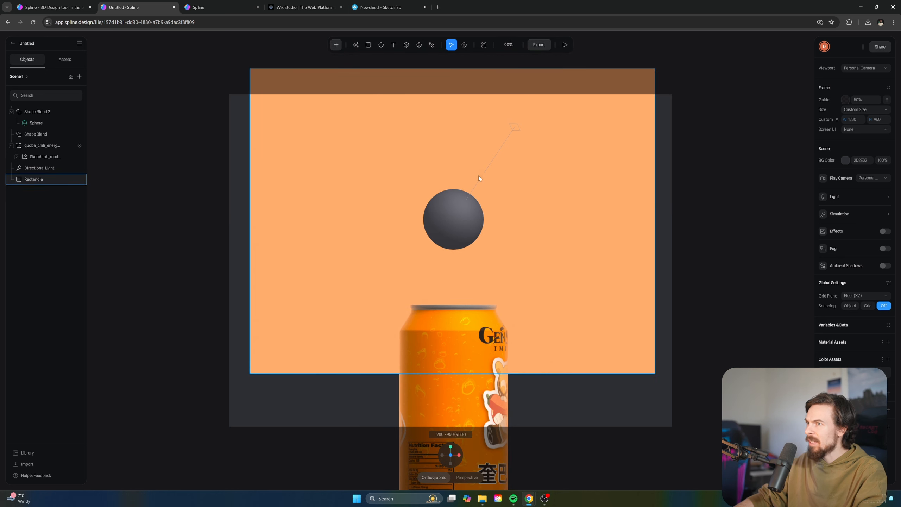
click(465, 206)
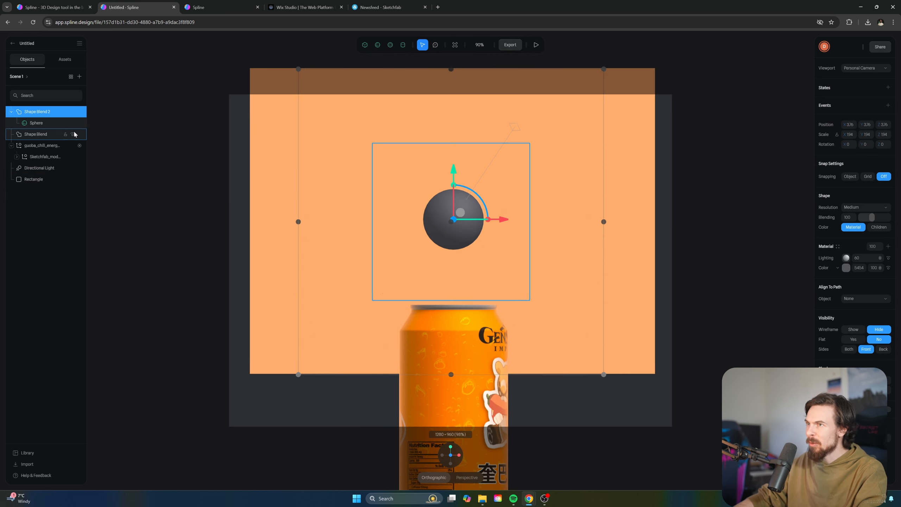
click(63, 123)
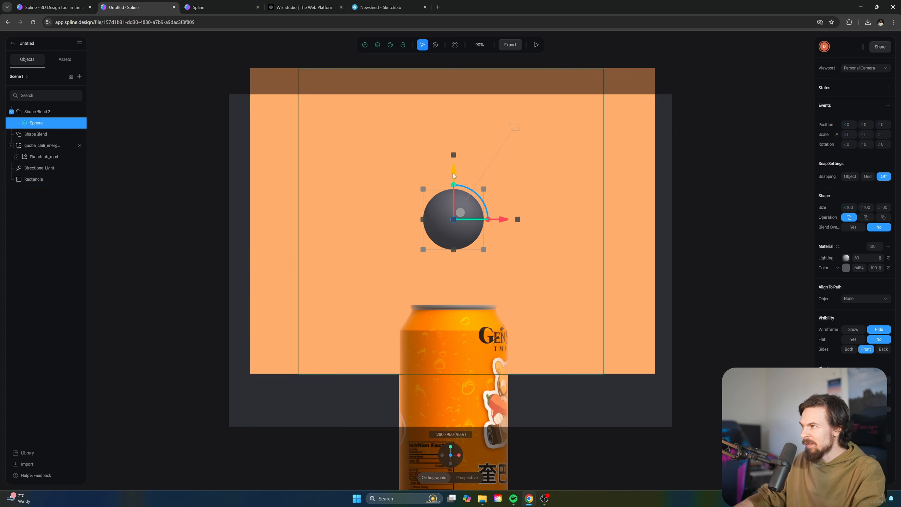
Raise the sphere higher above the can on the Y axis and check it in preview
drag(453, 174, 454, 145)
click(533, 46)
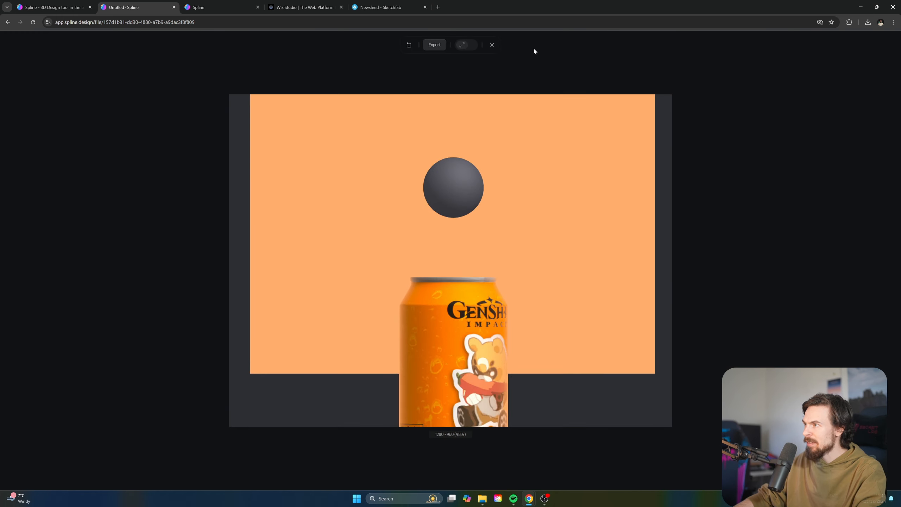
click(492, 46)
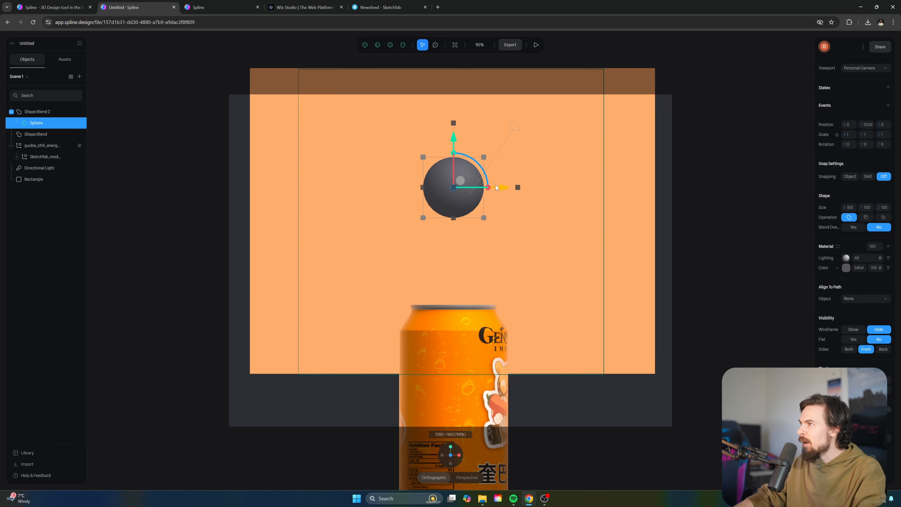
Duplicate the sphere, try Subtract on the copy, then switch back to Union with more blending
key(ctrl+d)
drag(496, 192, 357, 258)
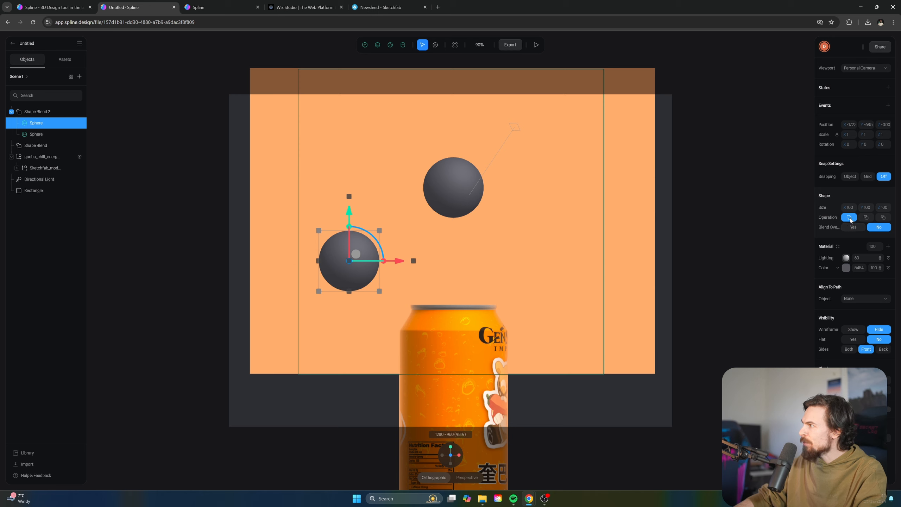
click(866, 217)
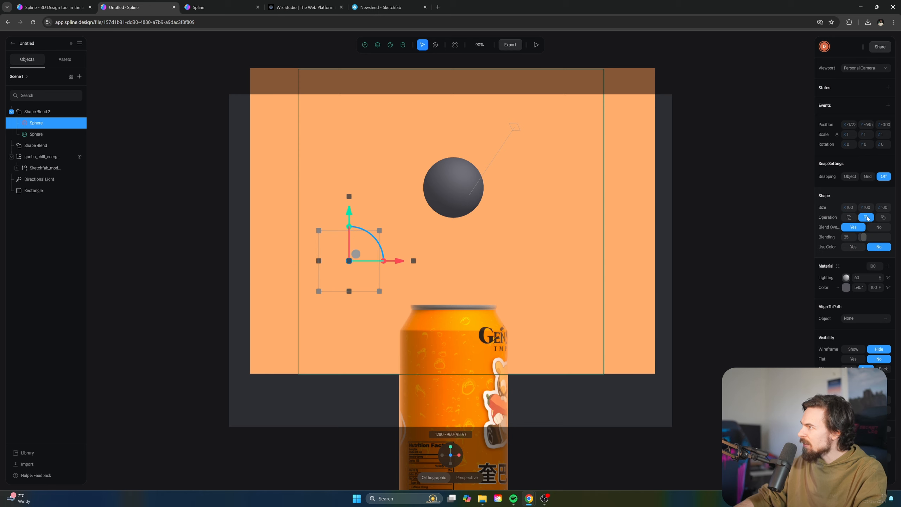
mouse_move(358, 254)
mouse_down()
mouse_move(458, 186)
mouse_move(500, 173)
mouse_move(512, 191)
mouse_move(348, 198)
mouse_move(362, 257)
mouse_up()
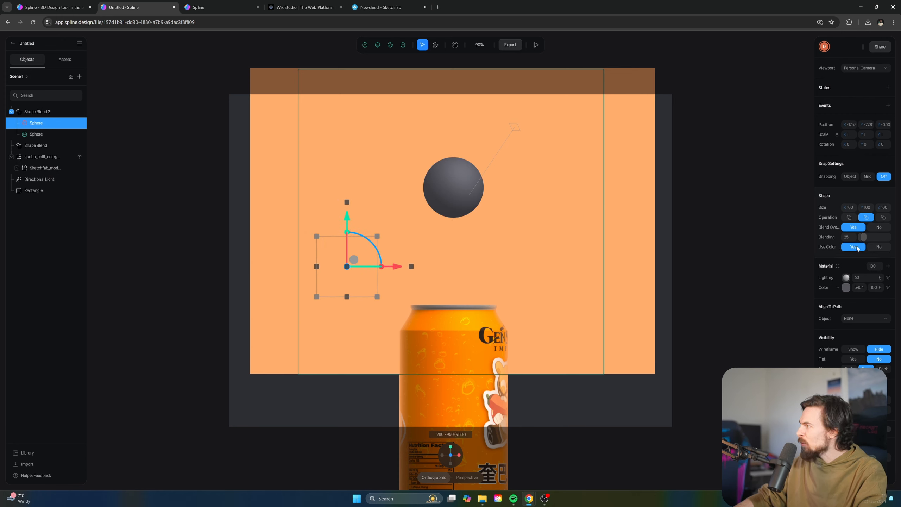
click(849, 217)
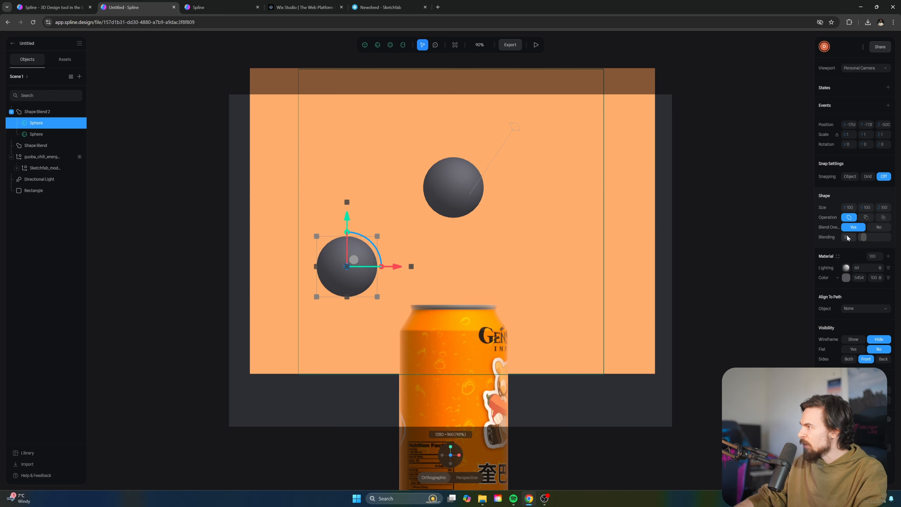
drag(872, 239, 884, 239)
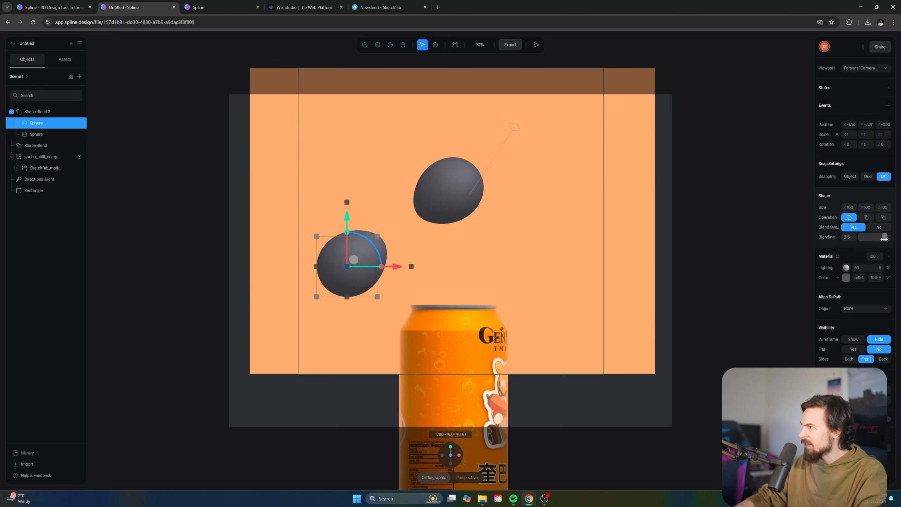
Place the copy just above the can, lower blending to 104, and shrink it to half
drag(355, 259, 386, 256)
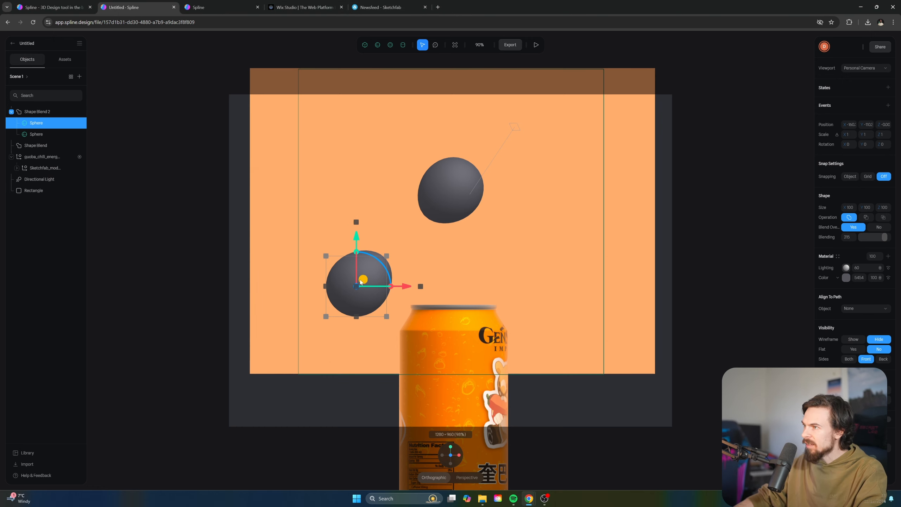
drag(366, 281, 363, 299)
drag(880, 237, 877, 238)
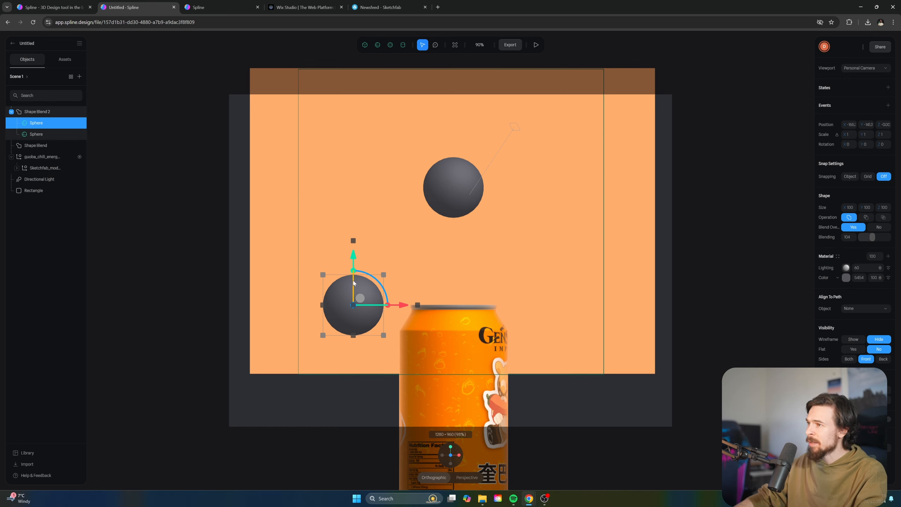
drag(383, 275, 369, 292)
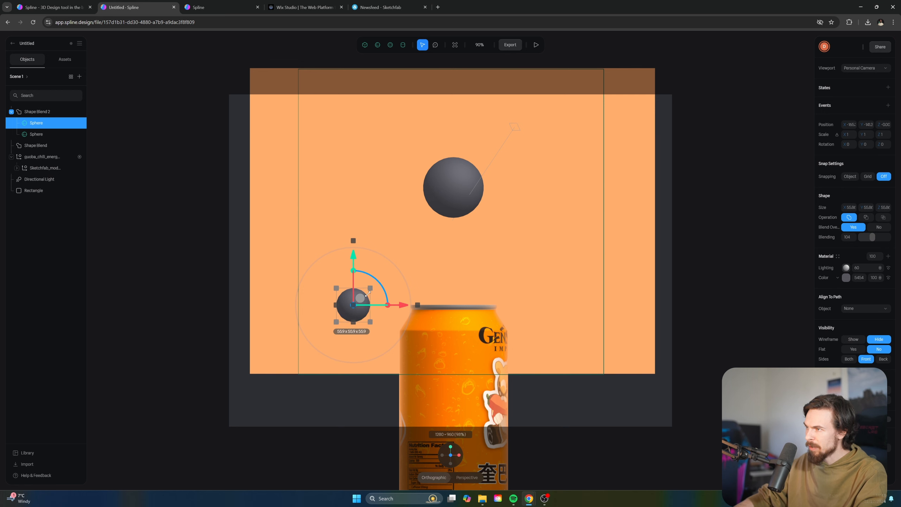
scroll(319, 350, up, 2)
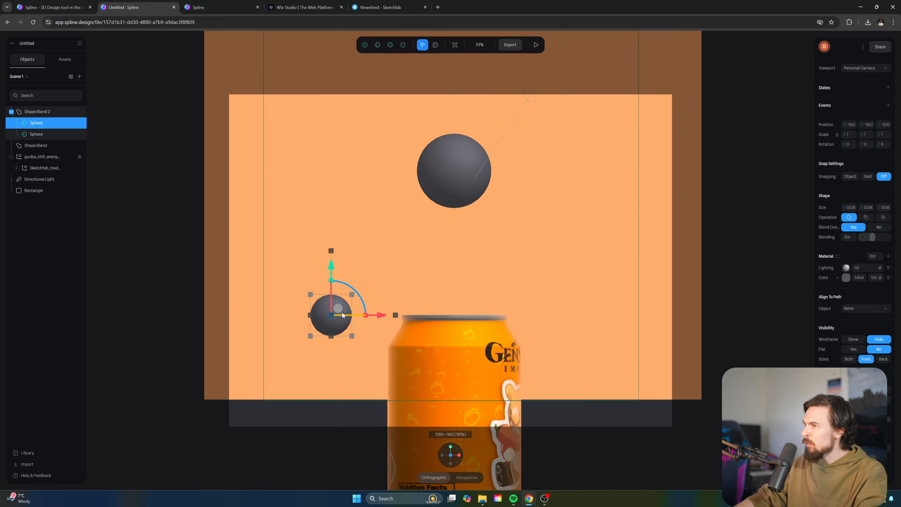
Rename the small sphere to mouse-drop
double_click(36, 123)
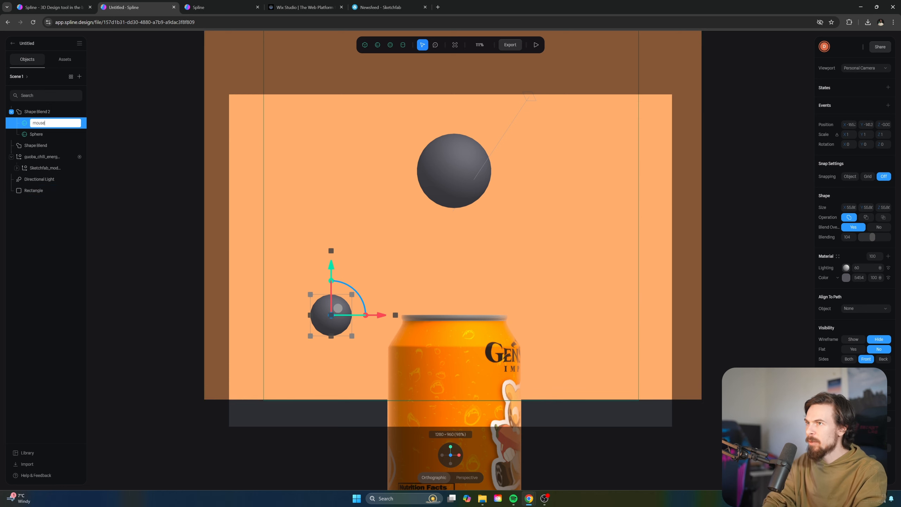
text(mouse-dr)
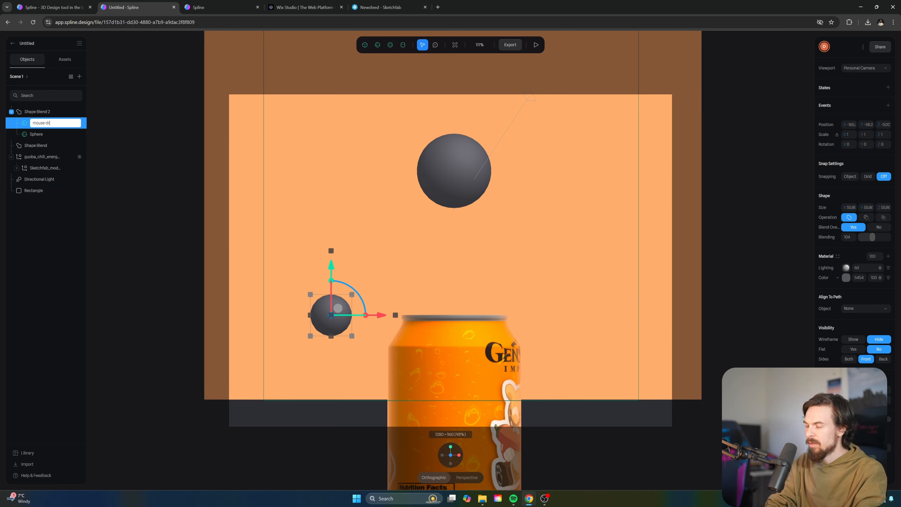
text(op)
key(Return)
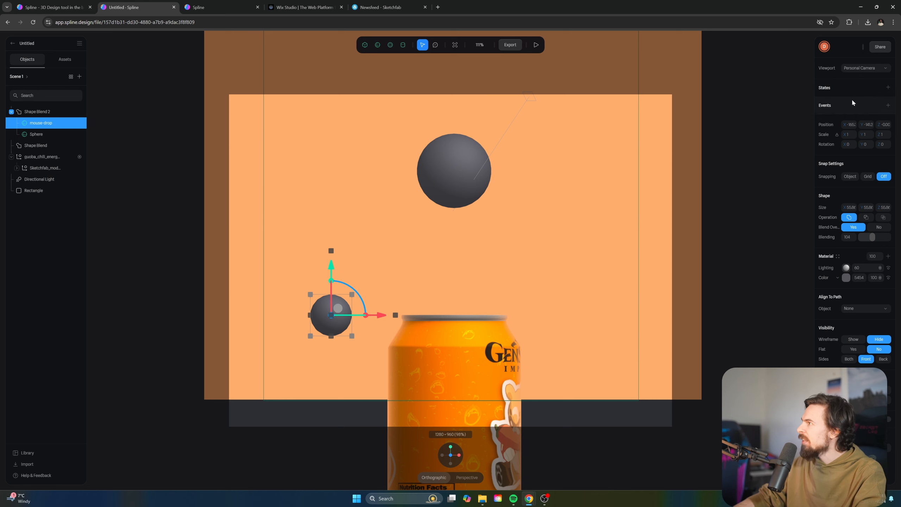
Give mouse-drop a Follow event targeting the Cursor and preview it following
click(888, 105)
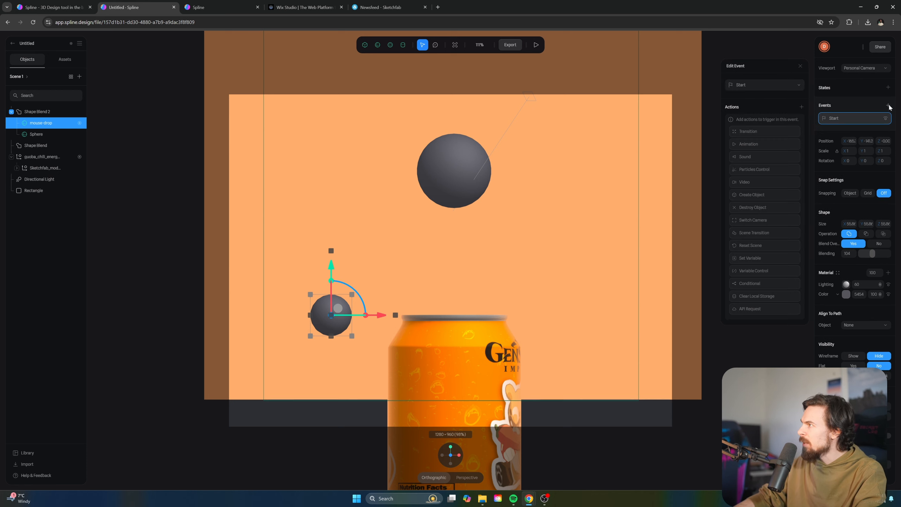
click(755, 87)
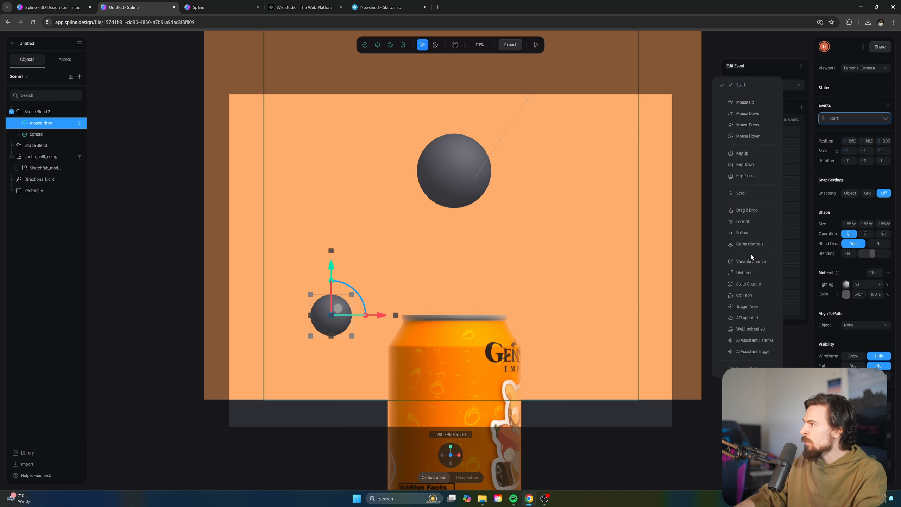
click(753, 233)
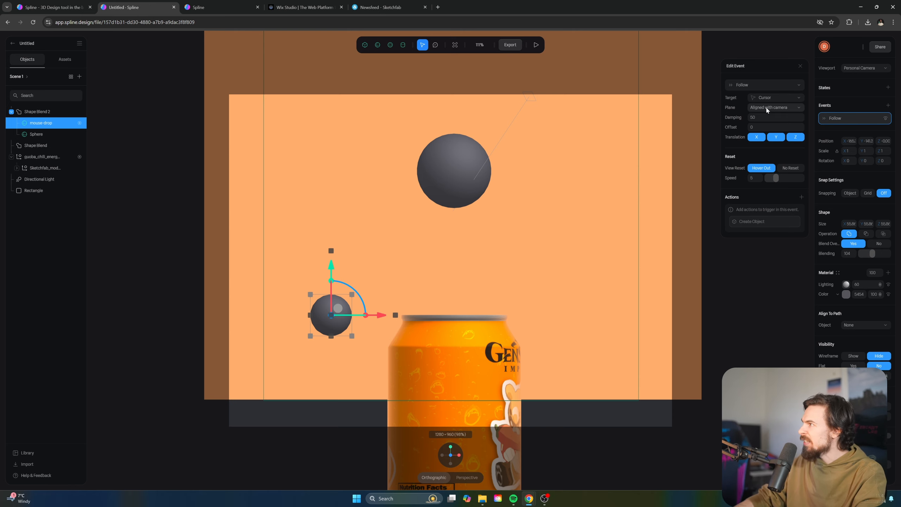
click(536, 44)
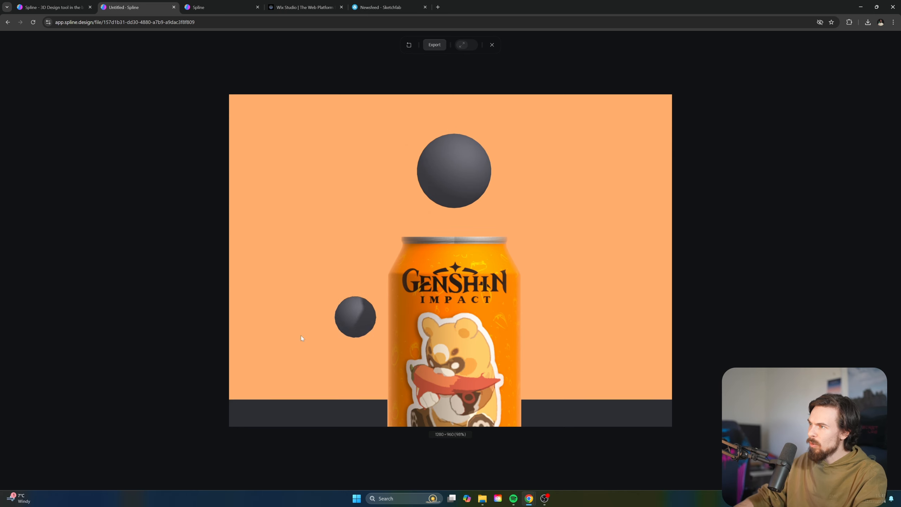
Replay the cursor-following preview, then clear the selection in the editor
click(492, 45)
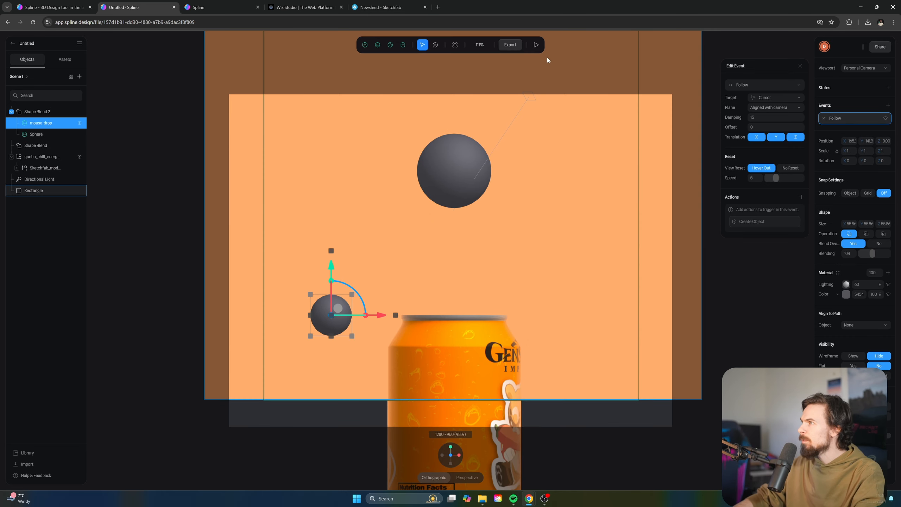
click(536, 44)
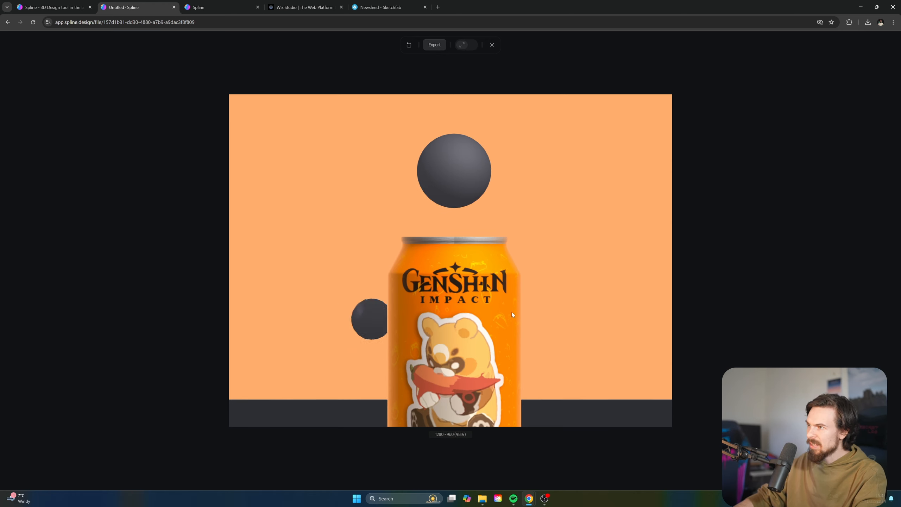
click(492, 45)
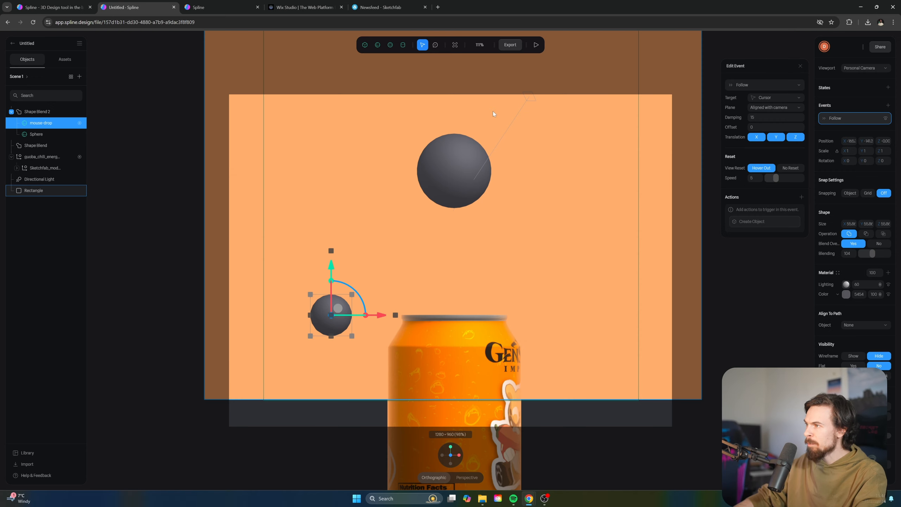
click(726, 272)
Orbit and snap to side views to see the spheres' depth against the orange backdrop
scroll(467, 220, down, 5)
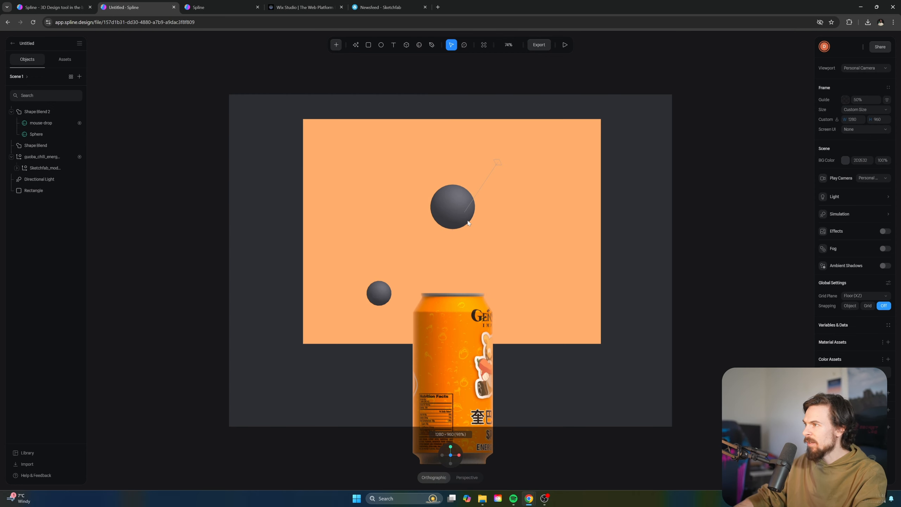
scroll(467, 220, up, 2)
middle_drag(447, 237, 515, 260)
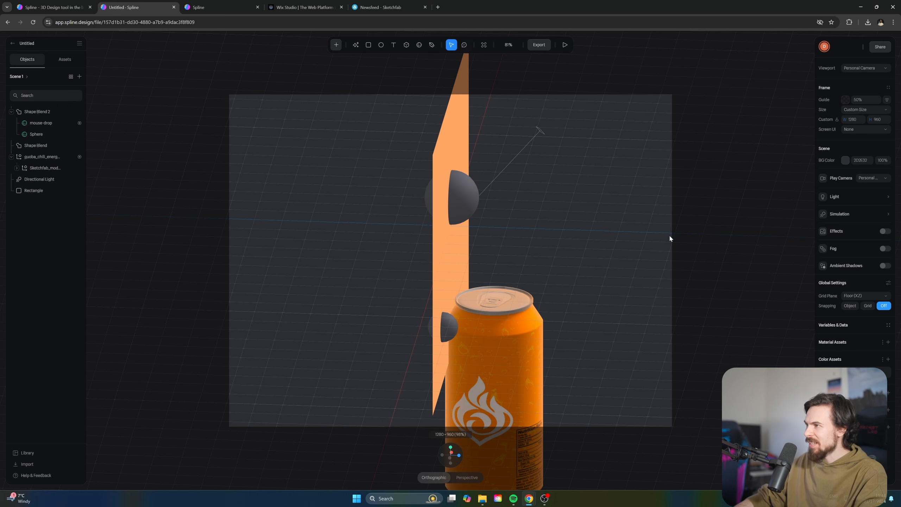
click(443, 456)
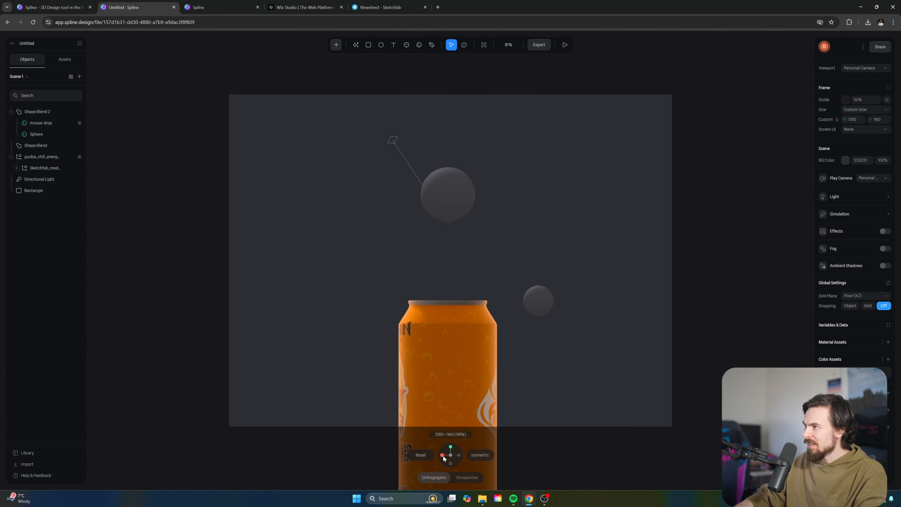
click(460, 457)
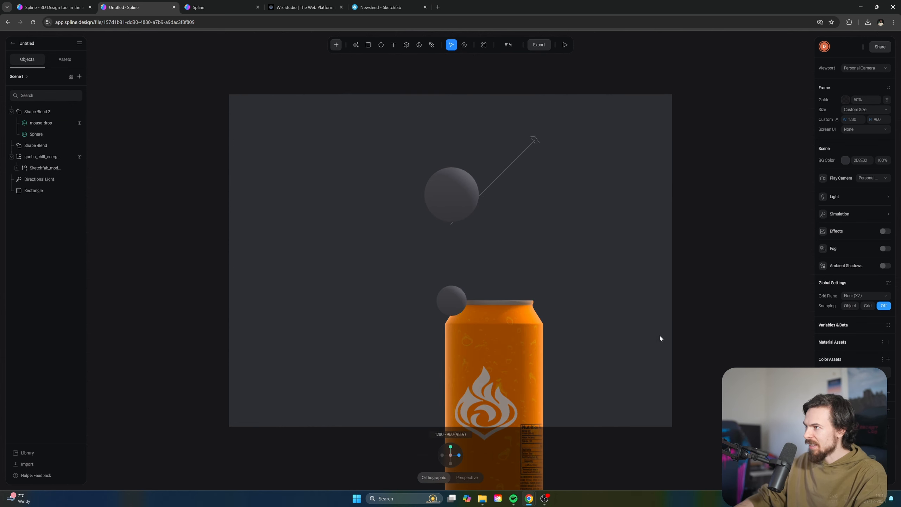
Move Shape Blend 2 forward along Z in front of the backdrop and return to front view
click(39, 112)
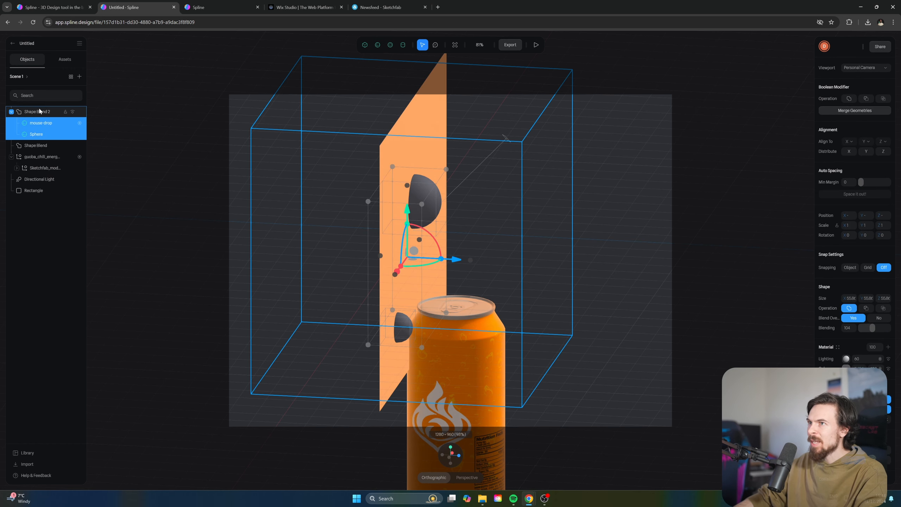
click(55, 113)
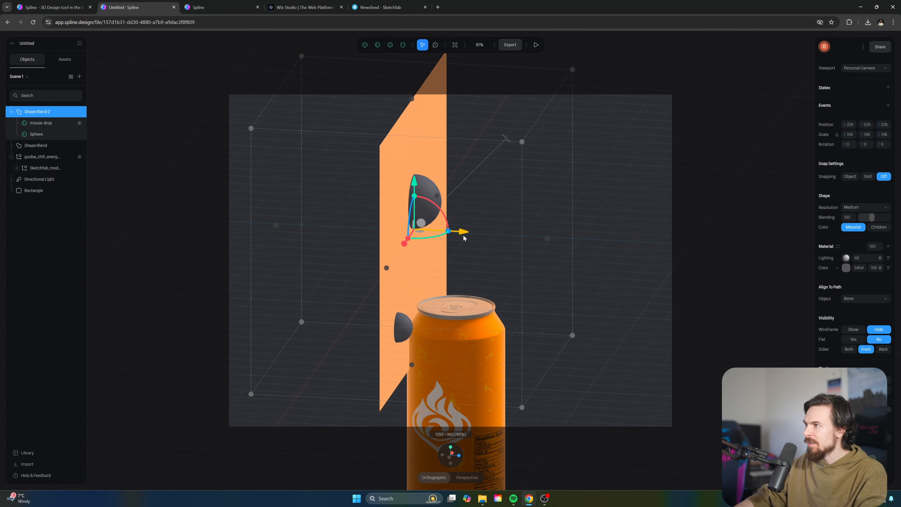
drag(463, 237, 617, 281)
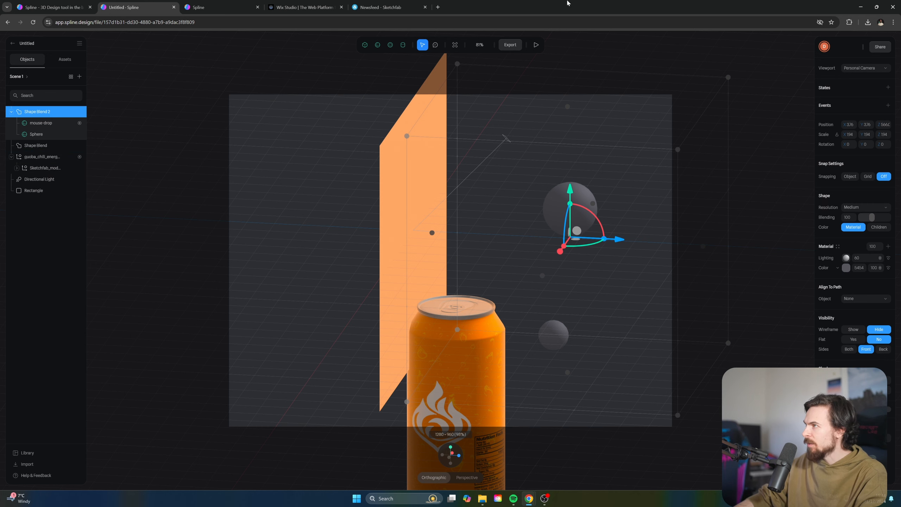
right_click(753, 170)
click(769, 171)
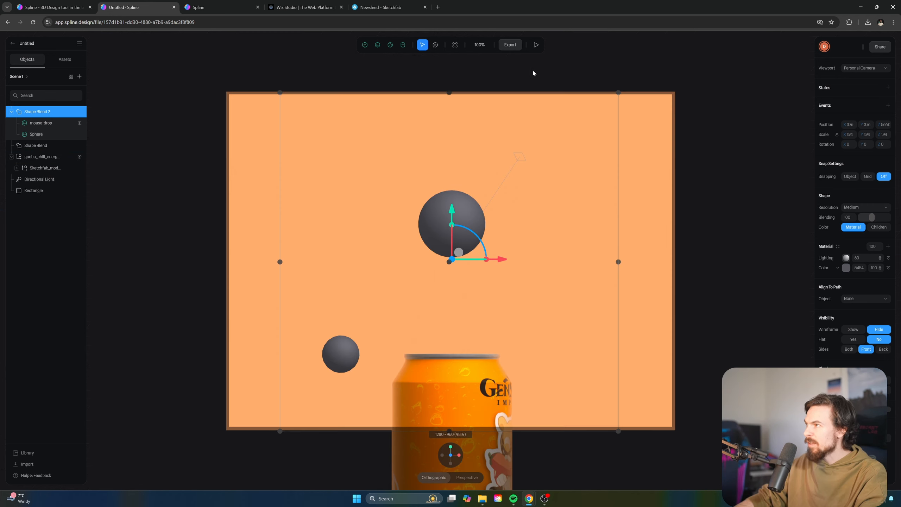
Play the finished blob-and-can scene, then exit the preview with Esc
click(536, 45)
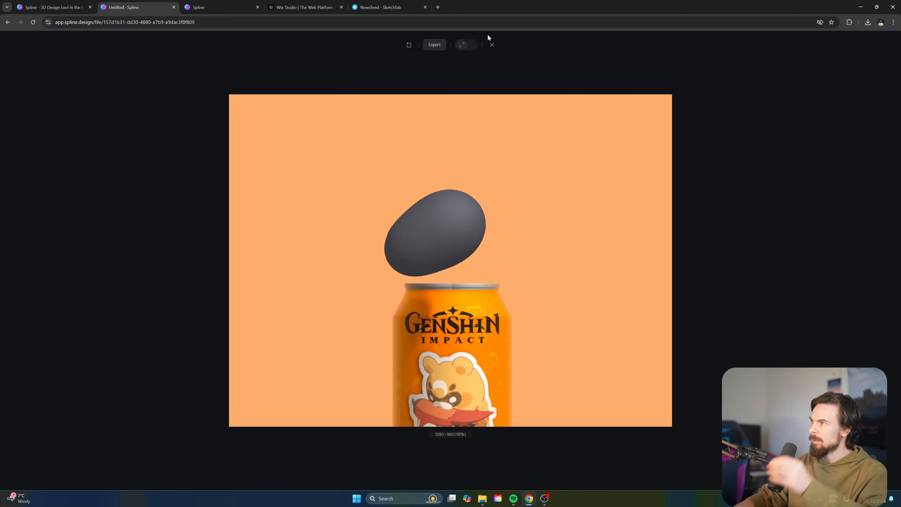
key(Escape)
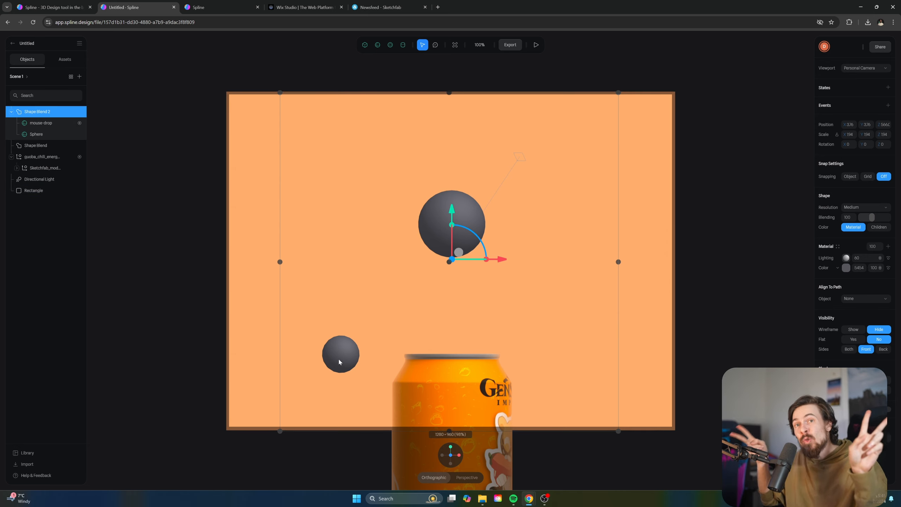
Duplicate mouse-drop twice and name the copies mouse-drop2 and mouse-drop3
click(47, 124)
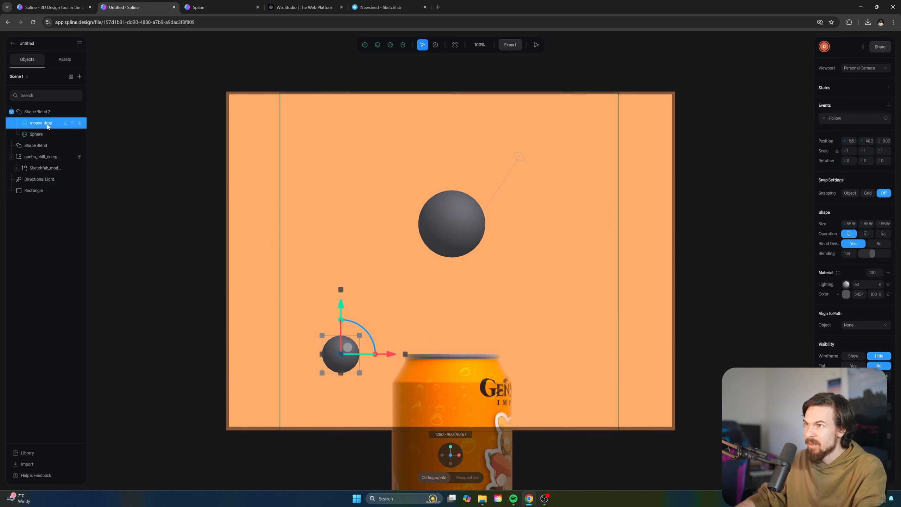
key(ctrl+d)
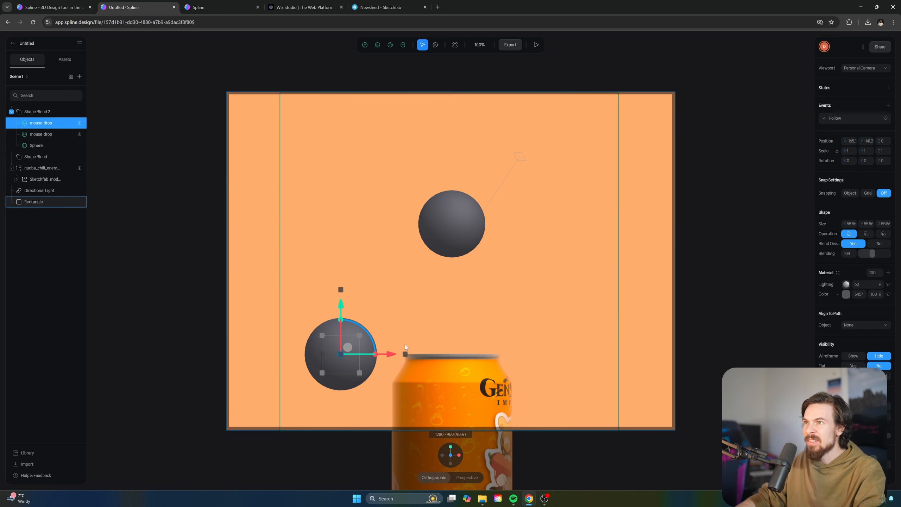
key(ctrl+d)
click(57, 135)
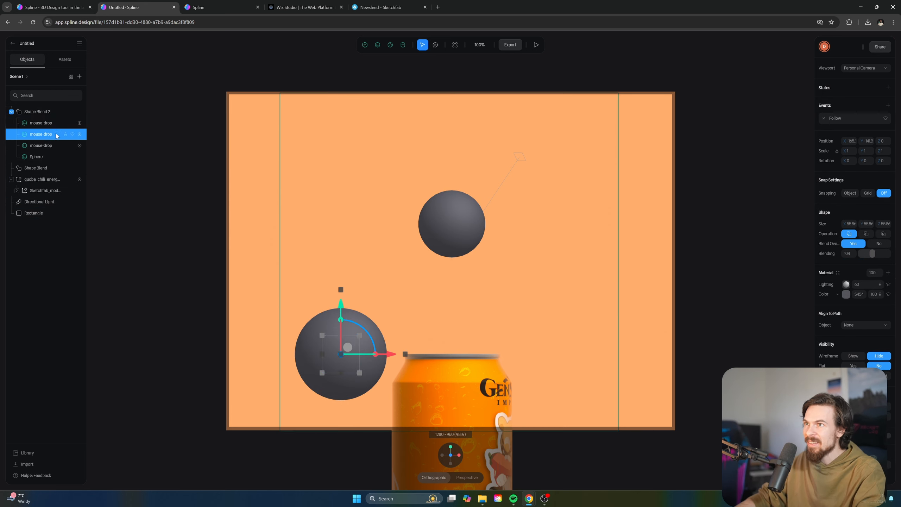
double_click(57, 135)
click(57, 135)
text(2)
double_click(58, 123)
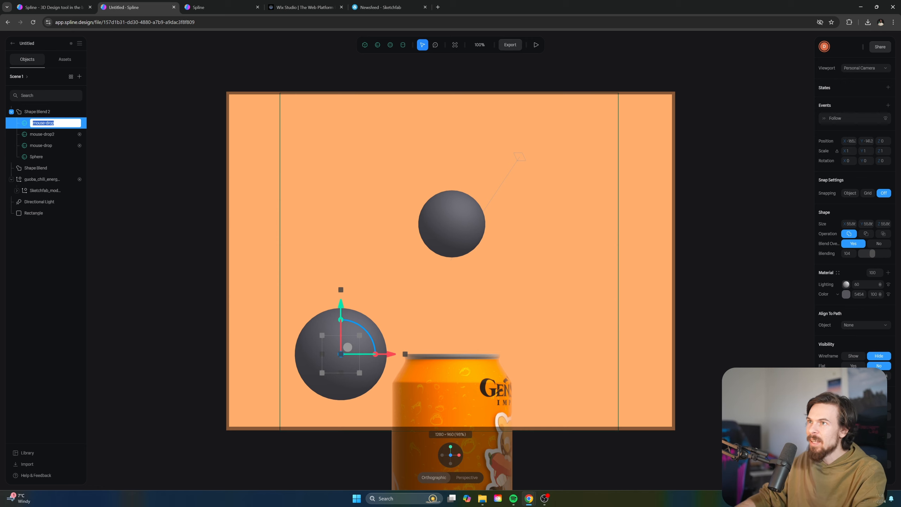
text(3)
key(Return)
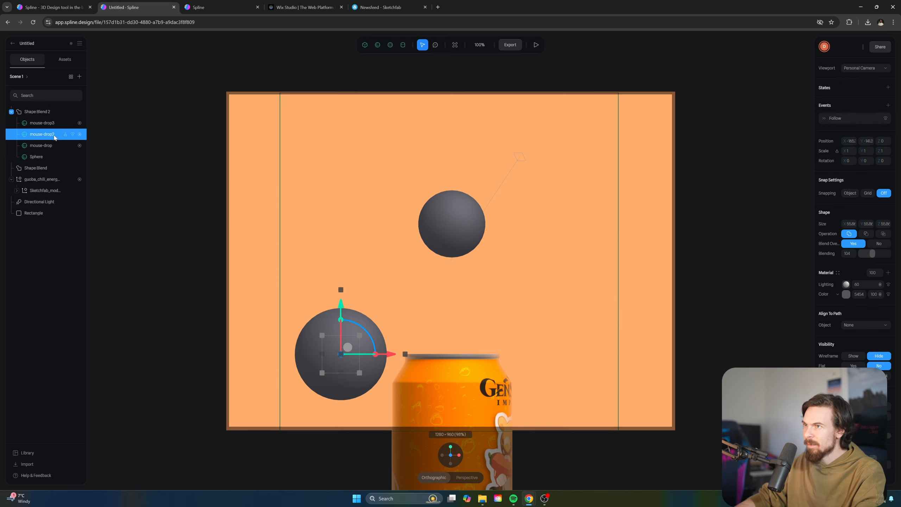
Move mouse-drop2 right onto the can, and shrink mouse-drop3 and move it left
click(51, 133)
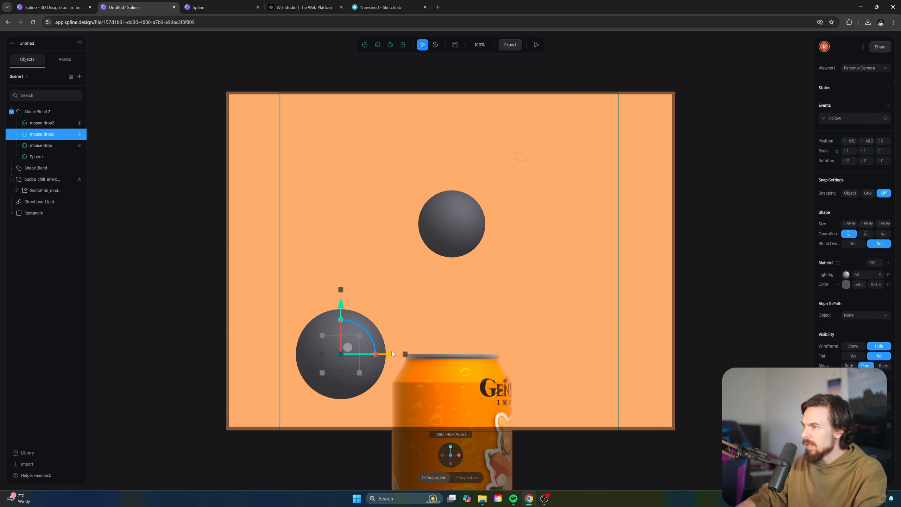
drag(391, 354, 478, 355)
click(42, 123)
drag(449, 336, 436, 349)
drag(477, 354, 391, 365)
Point the Follow events of mouse-drop2 and mouse-drop3 at mouse-drop and preview
click(41, 134)
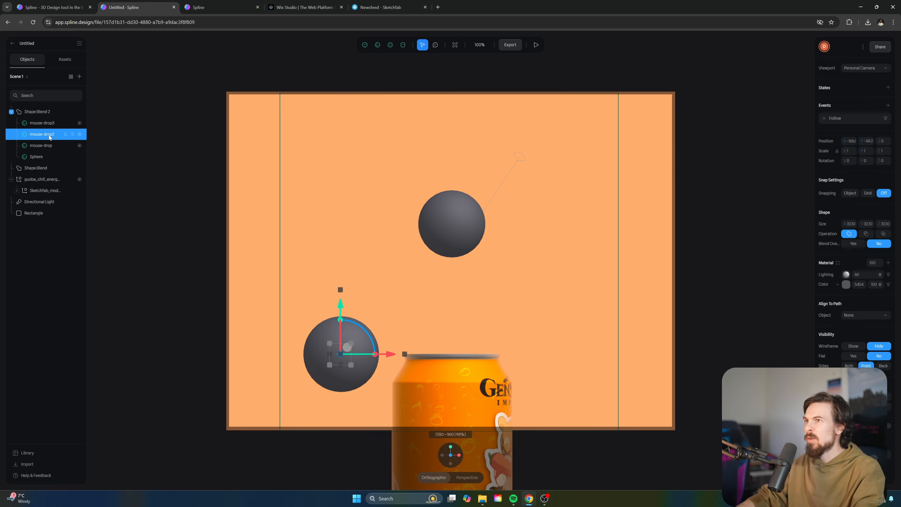
click(838, 120)
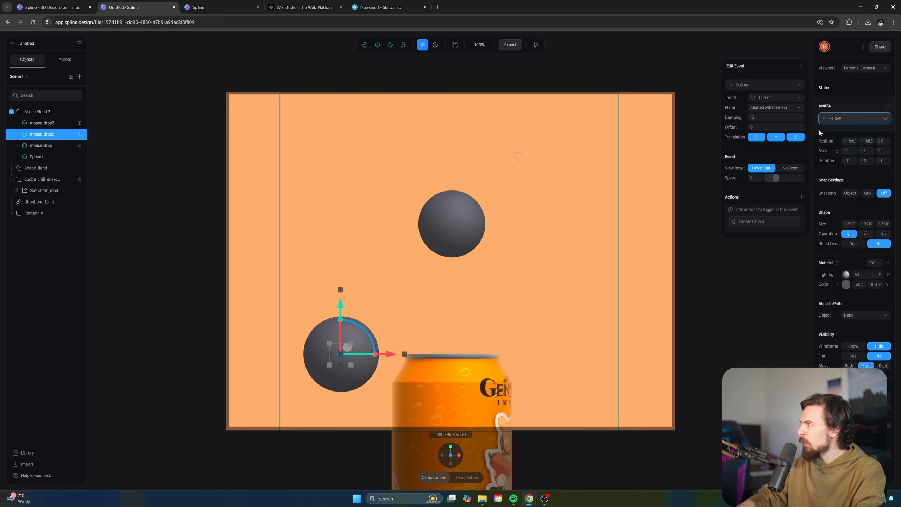
click(772, 100)
click(42, 123)
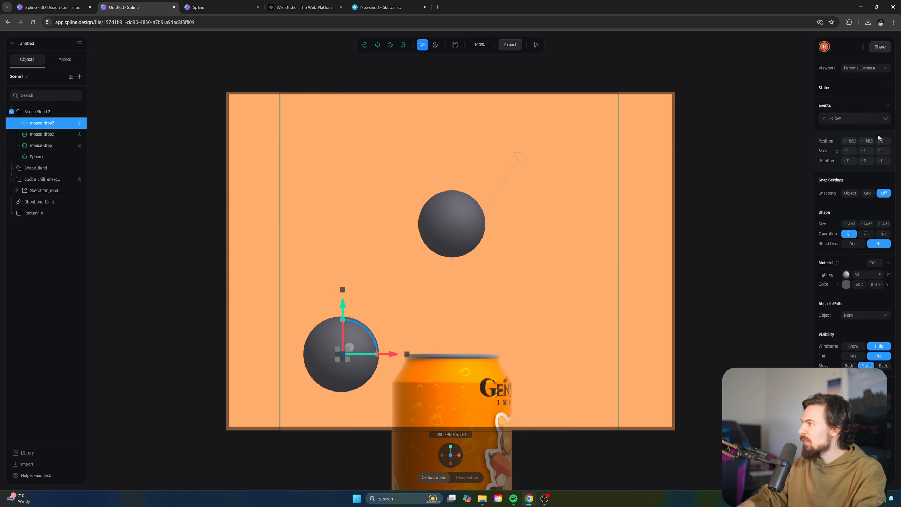
click(839, 120)
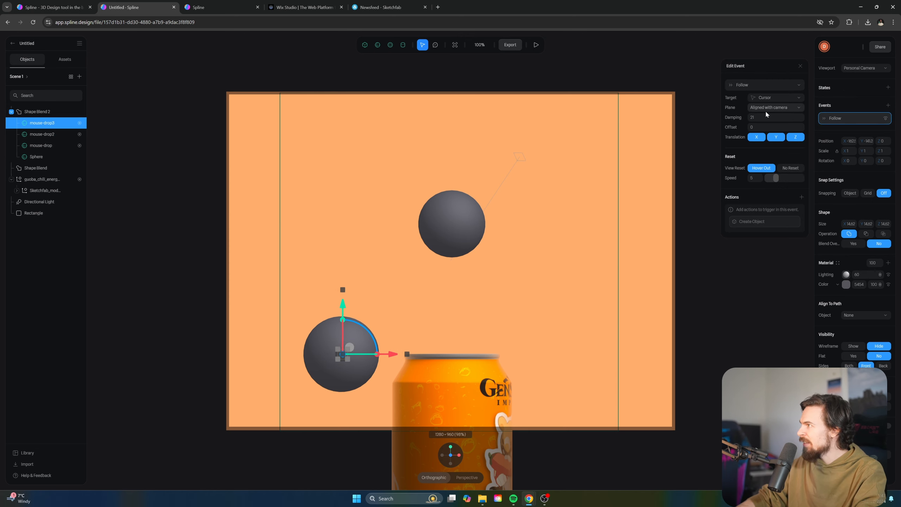
click(769, 97)
click(785, 176)
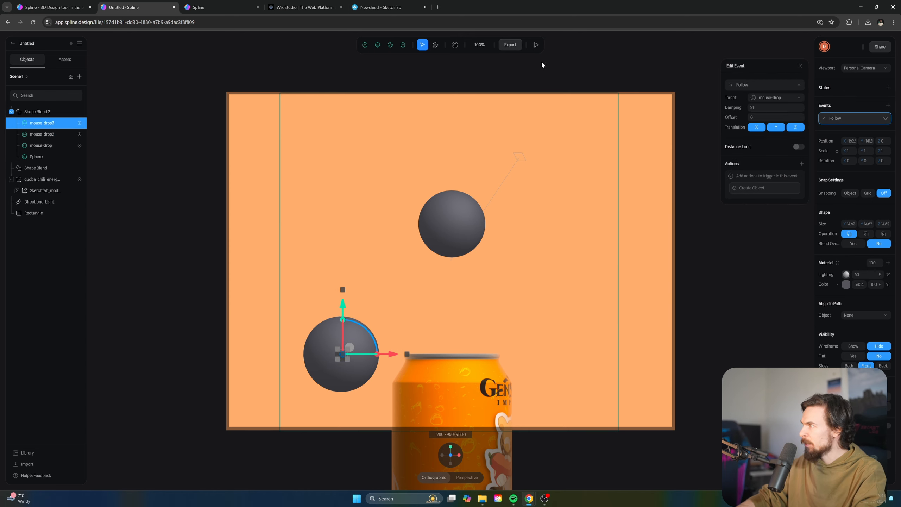
click(536, 45)
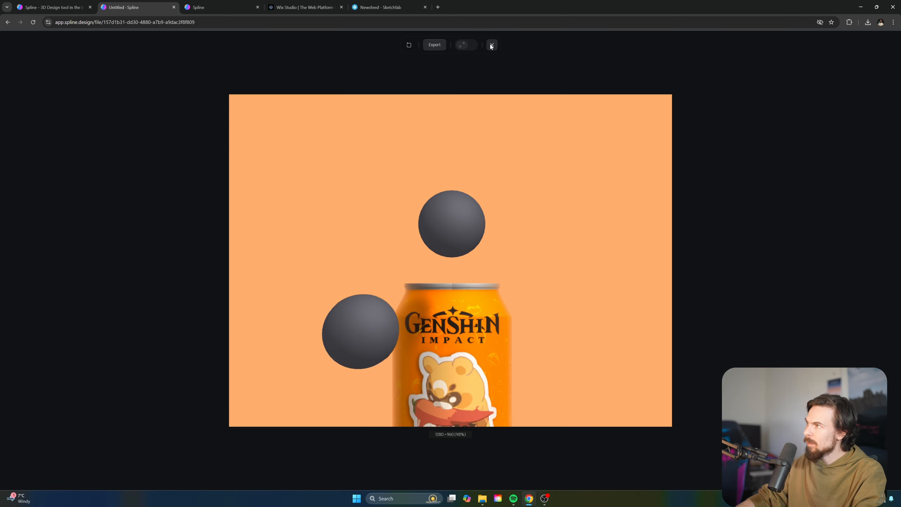
key(Escape)
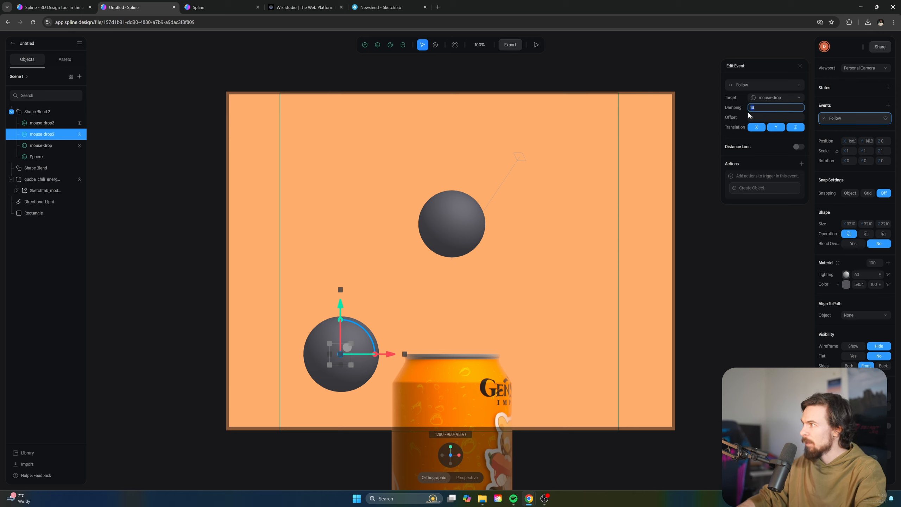
Lower mouse-drop2's follow damping to 8, open mouse-drop3's Follow event, and preview again
key(BackSpace)
key(Return)
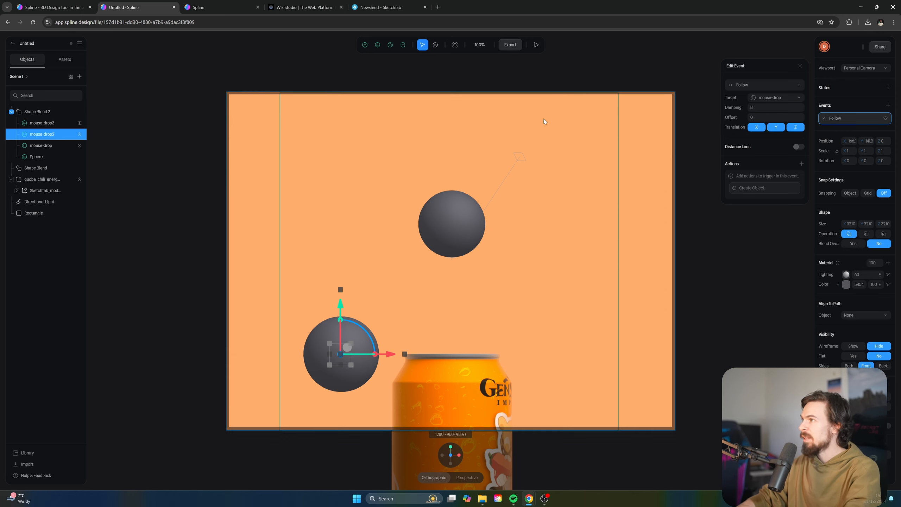
click(56, 125)
click(832, 119)
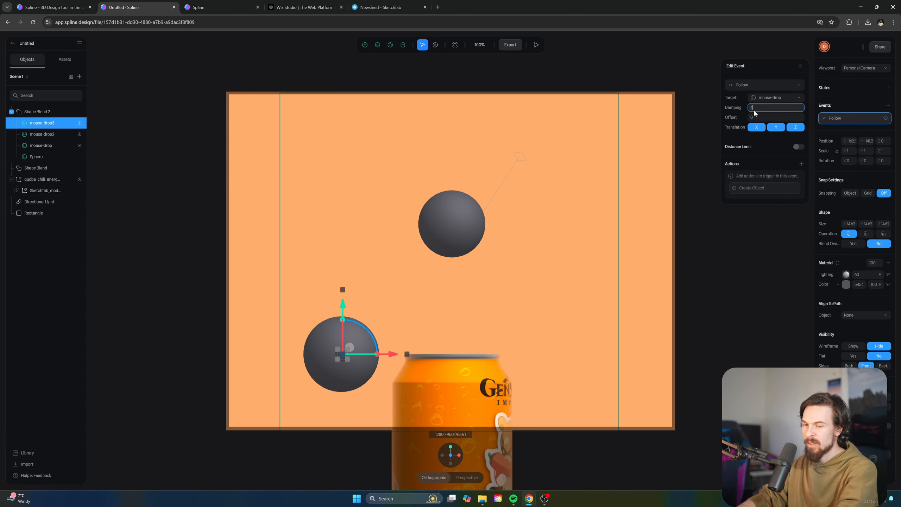
key(shift+space)
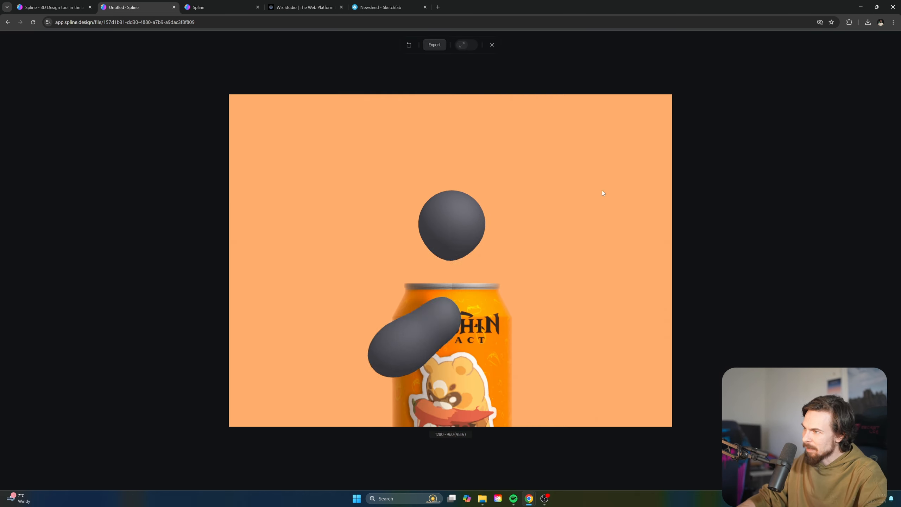
Lower mouse-drop2's blending, then turn Blend Over on for mouse-drop3 and lower its blending
click(492, 44)
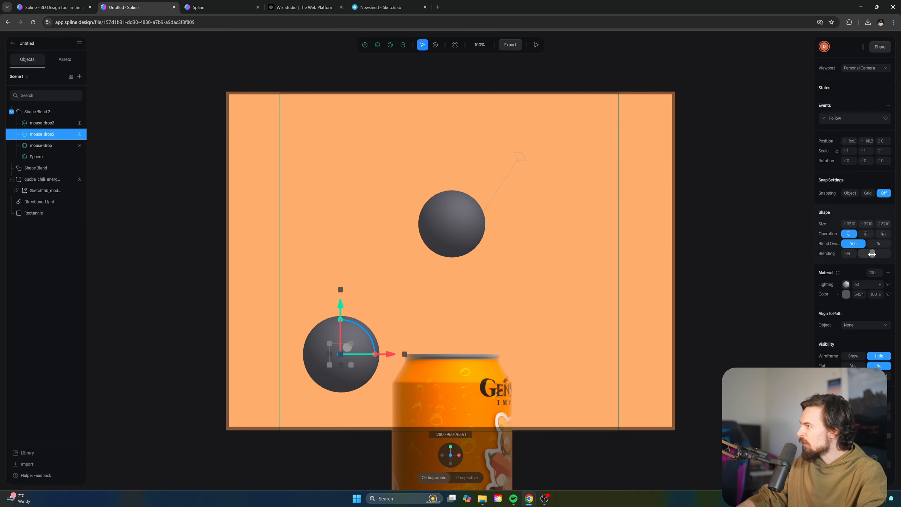
drag(872, 254, 864, 254)
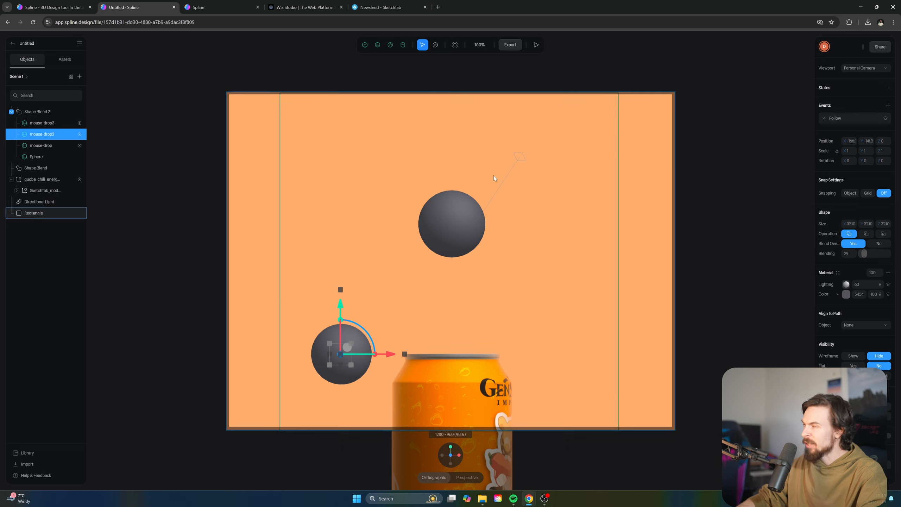
click(50, 123)
click(855, 245)
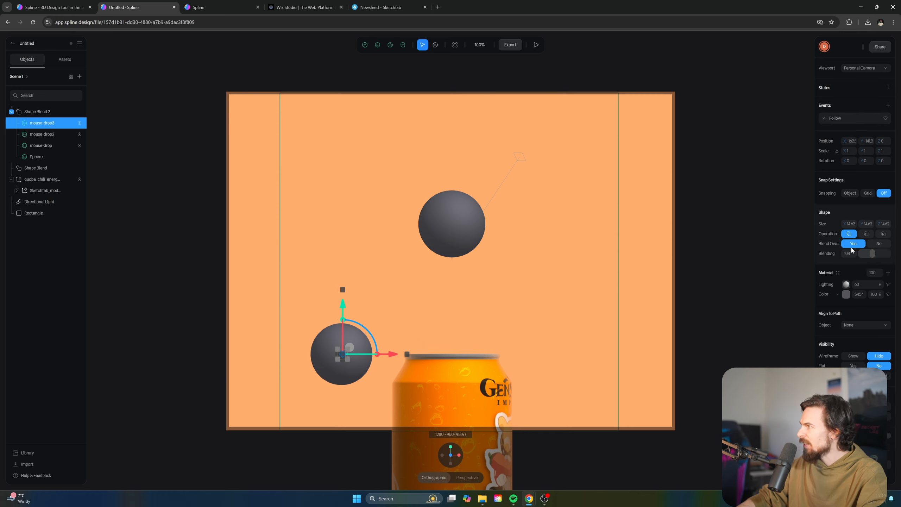
drag(872, 254, 864, 253)
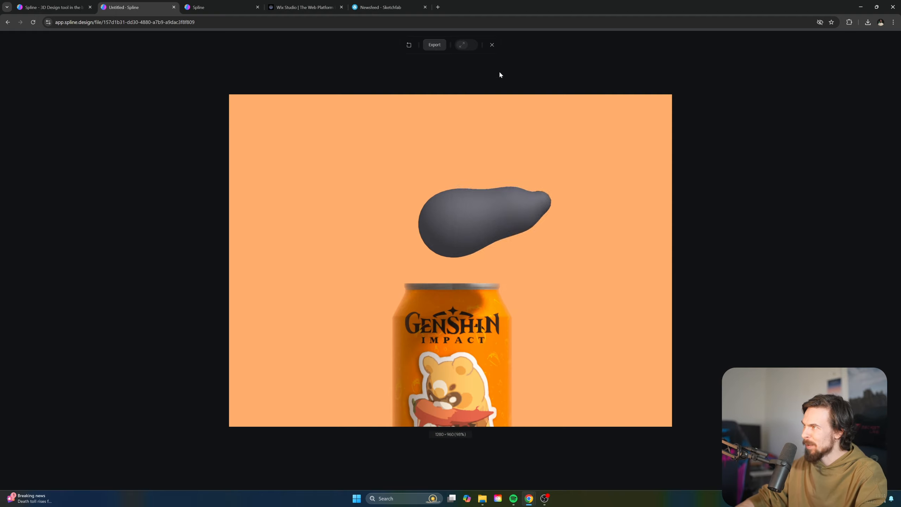
click(491, 44)
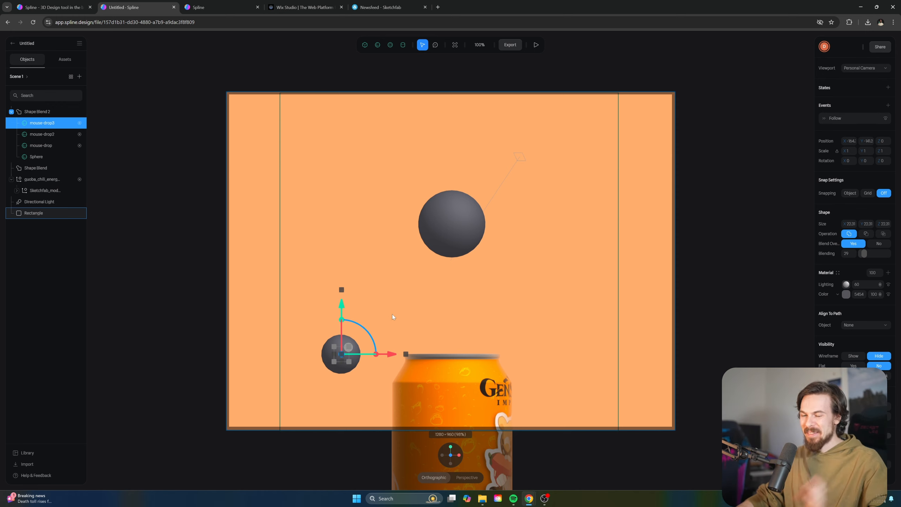
click(53, 112)
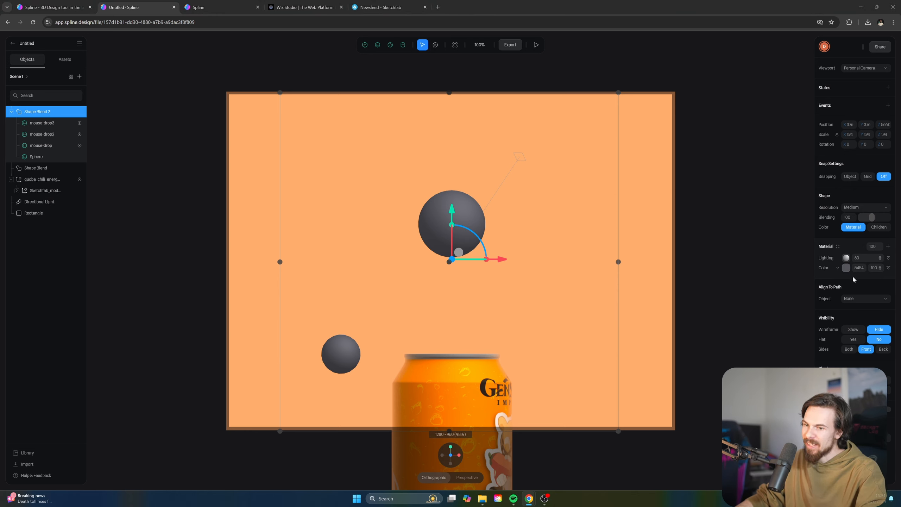
Add a Glass layer with thickness 11 to Shape Blend 2's material, then add another layer
click(889, 246)
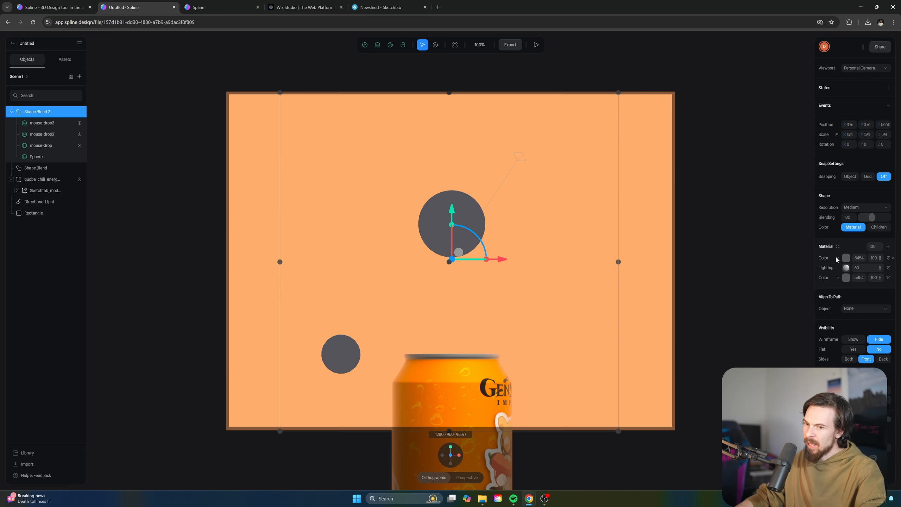
click(836, 259)
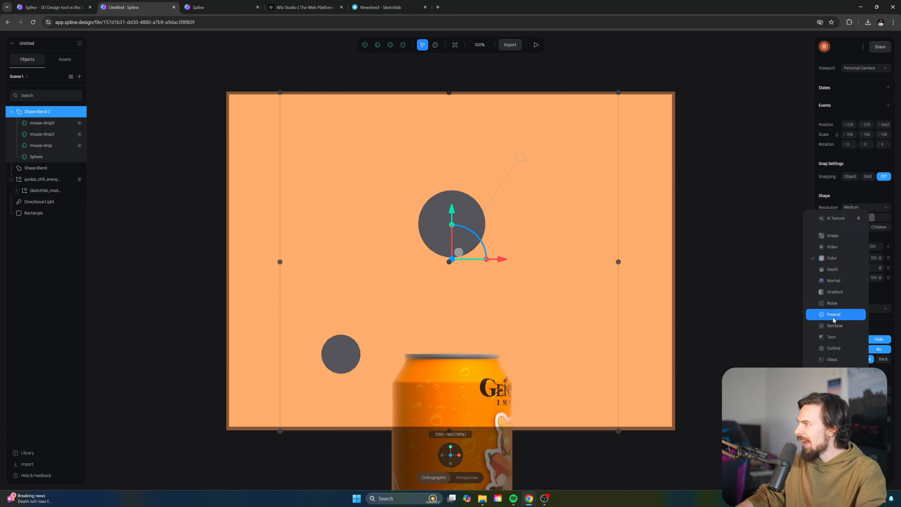
click(831, 359)
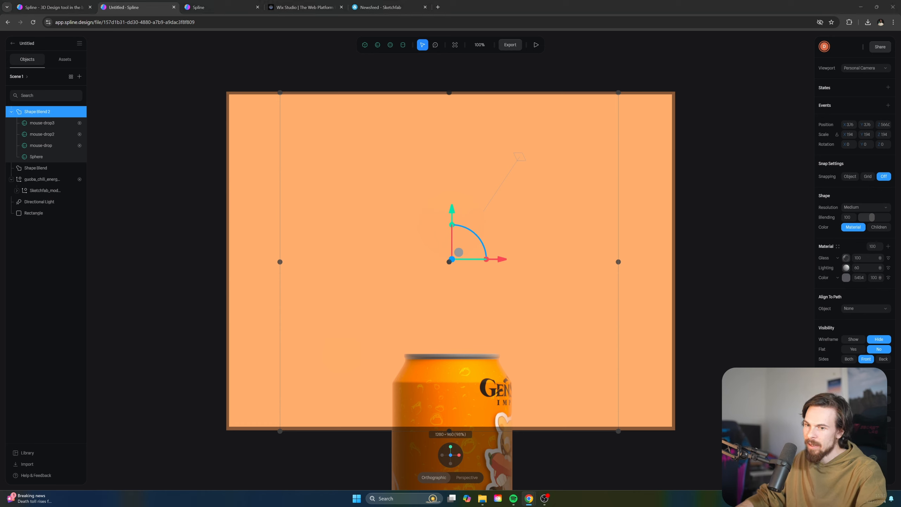
click(847, 259)
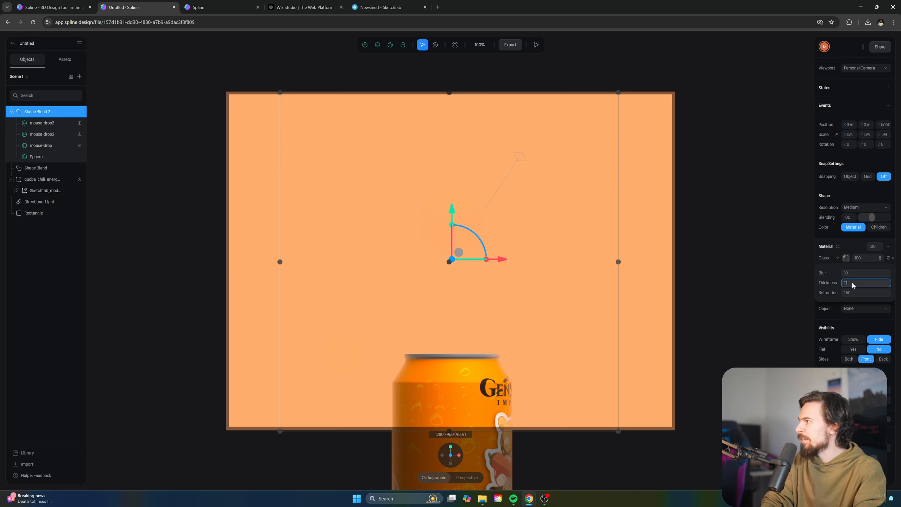
key(Return)
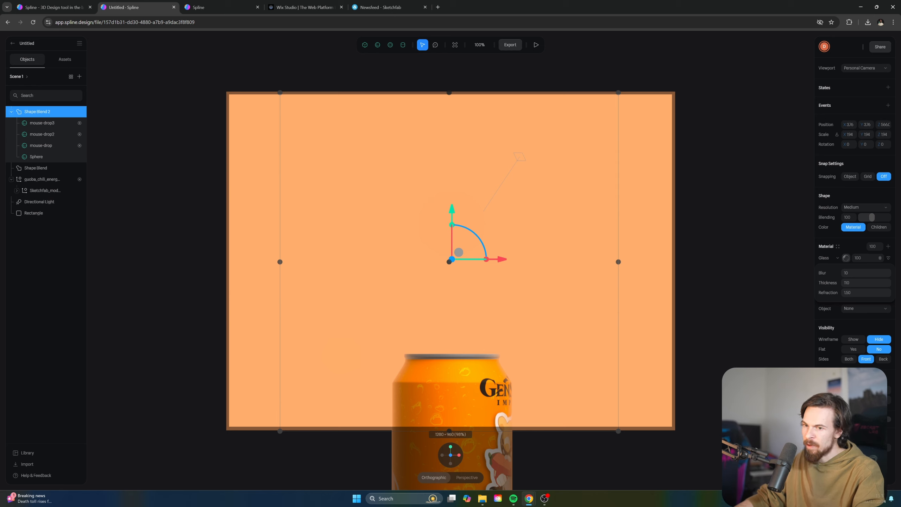
click(878, 253)
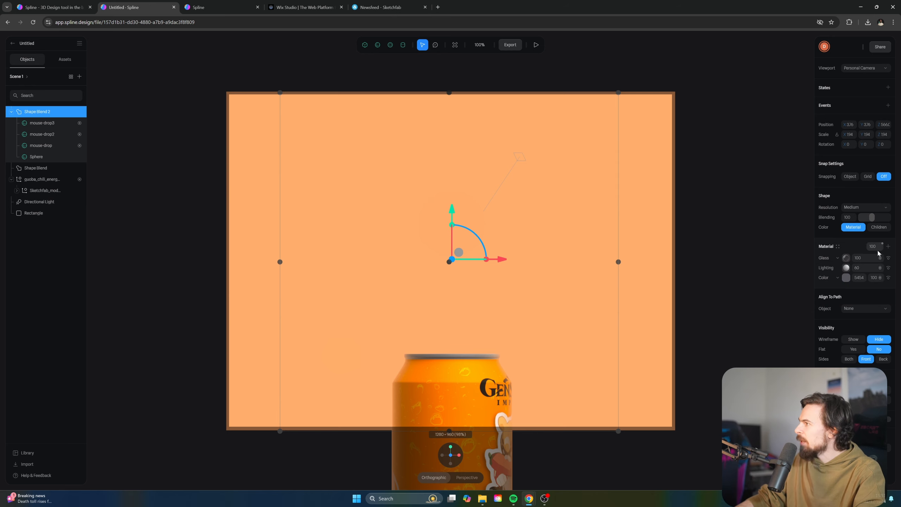
click(888, 247)
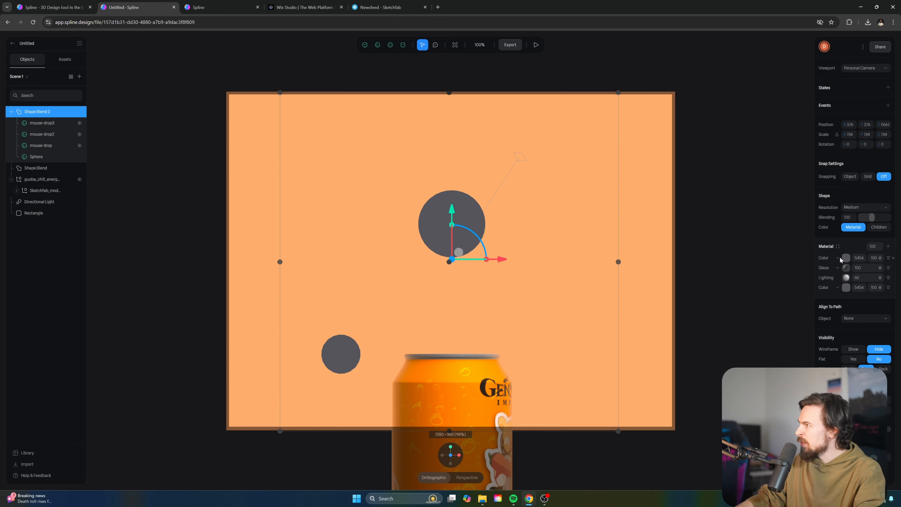
Turn the new material layer into Fresnel with colour 212121
click(840, 259)
click(835, 314)
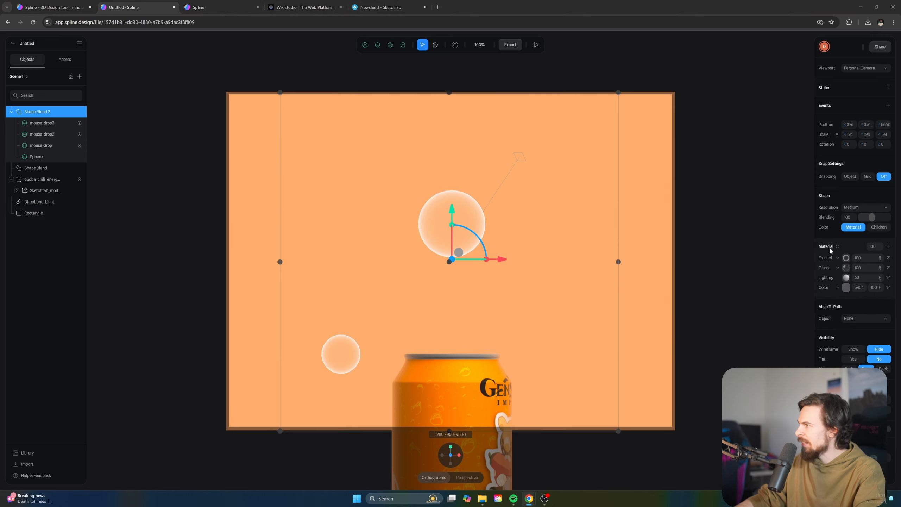
click(846, 258)
click(845, 288)
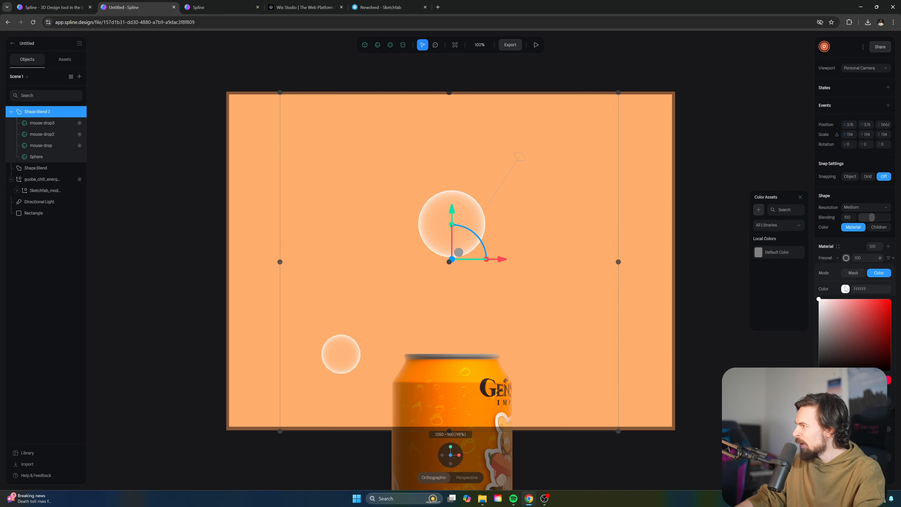
click(819, 365)
drag(819, 364, 809, 364)
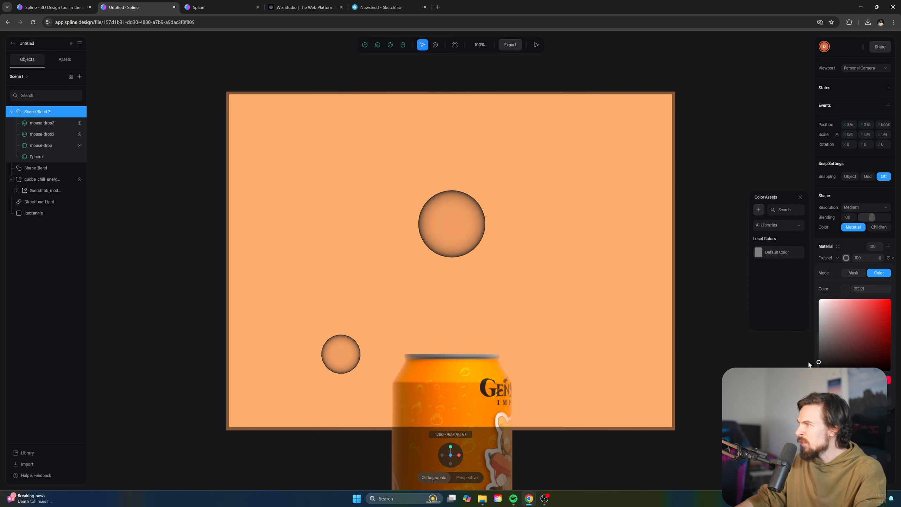
click(866, 259)
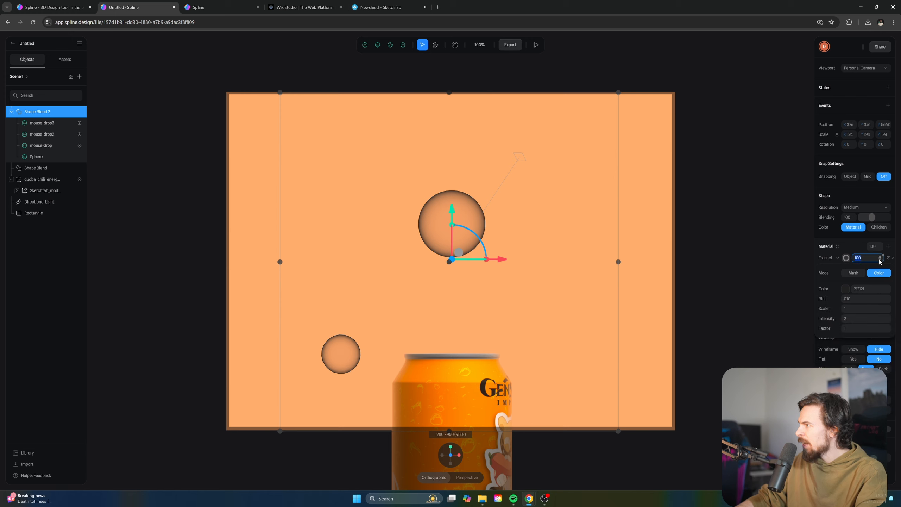
Switch the Fresnel layer's blend mode so the spheres look translucent
click(880, 259)
click(883, 283)
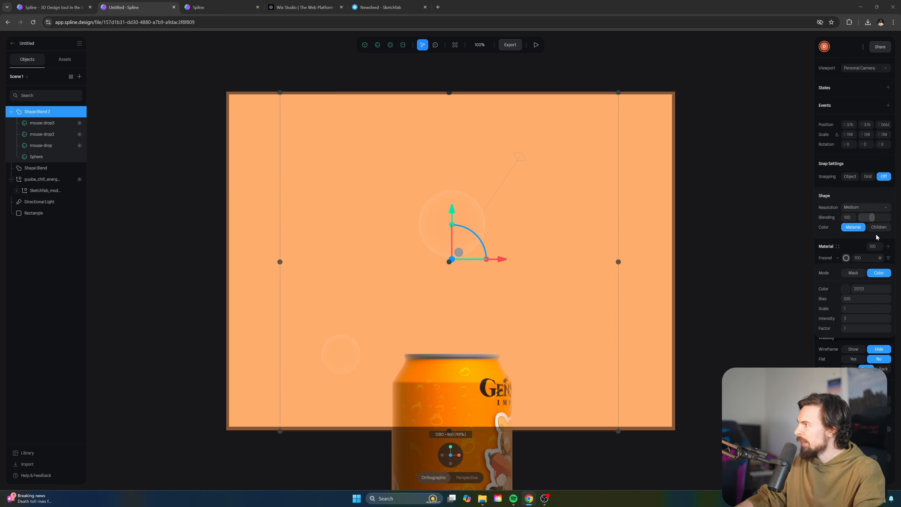
click(881, 258)
click(880, 258)
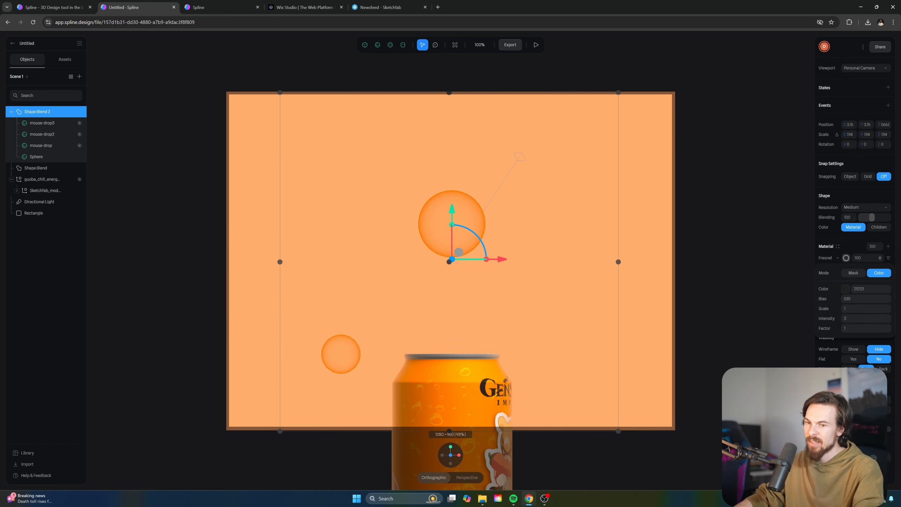
click(828, 240)
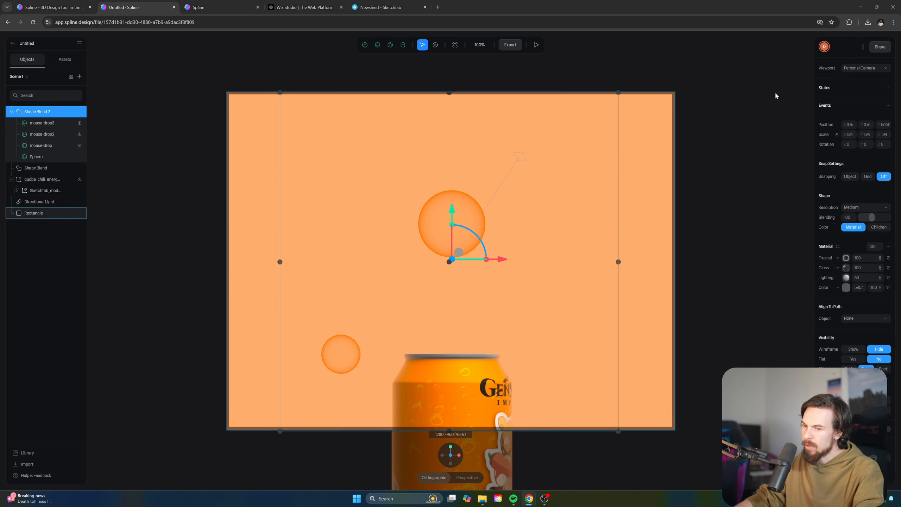
Add a Matcap layer to the drops using a black glossy matcap image
click(888, 246)
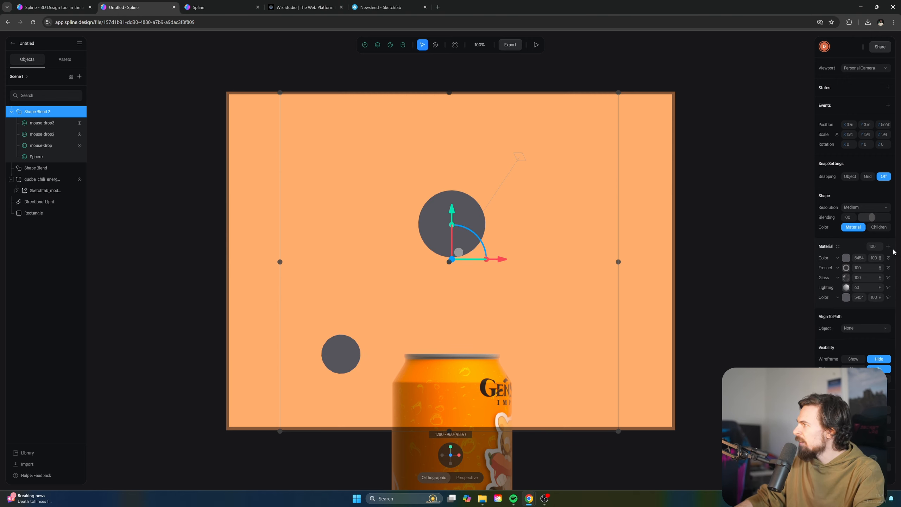
click(837, 258)
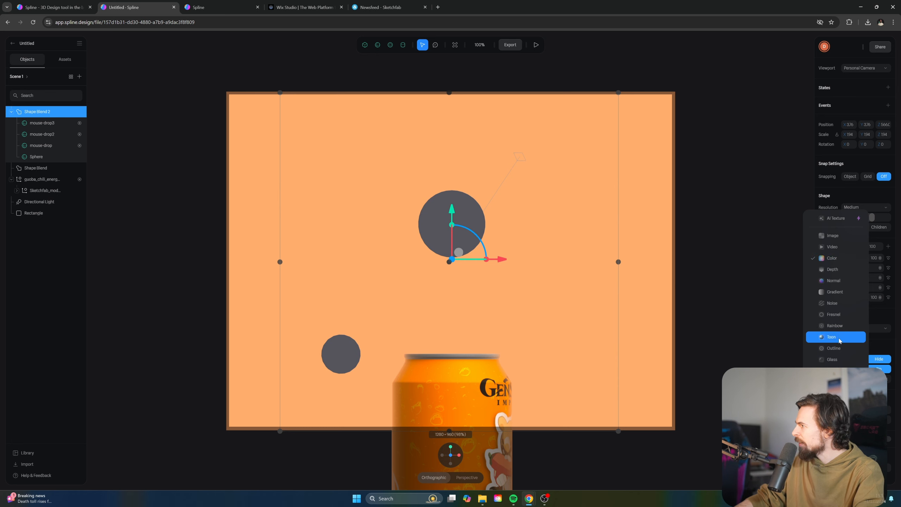
key(Return)
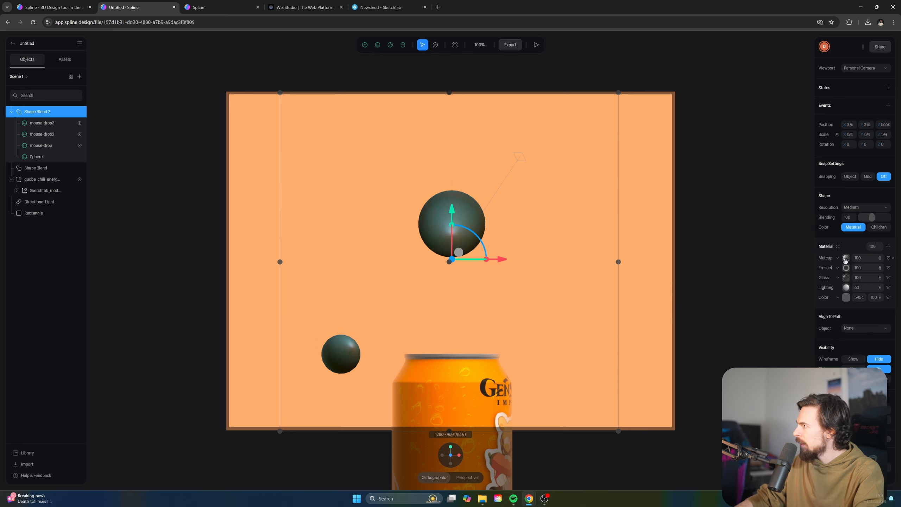
click(846, 258)
click(734, 249)
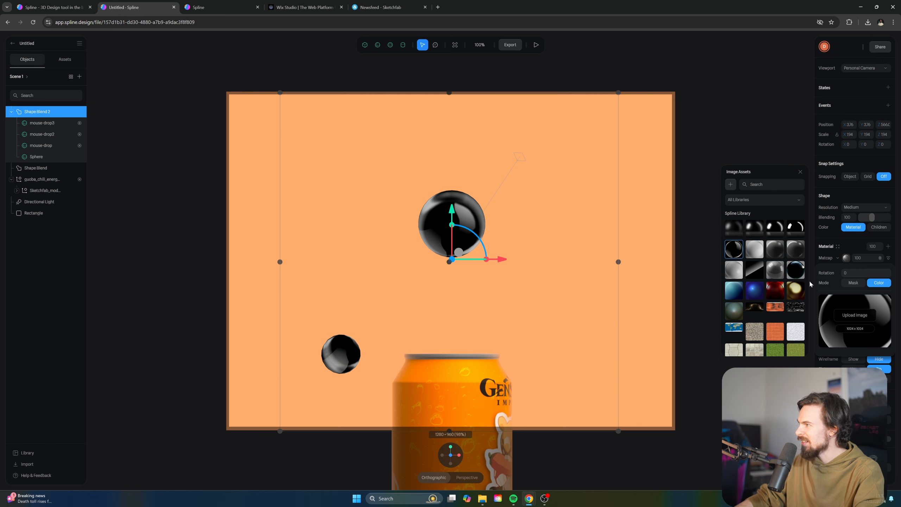
click(800, 172)
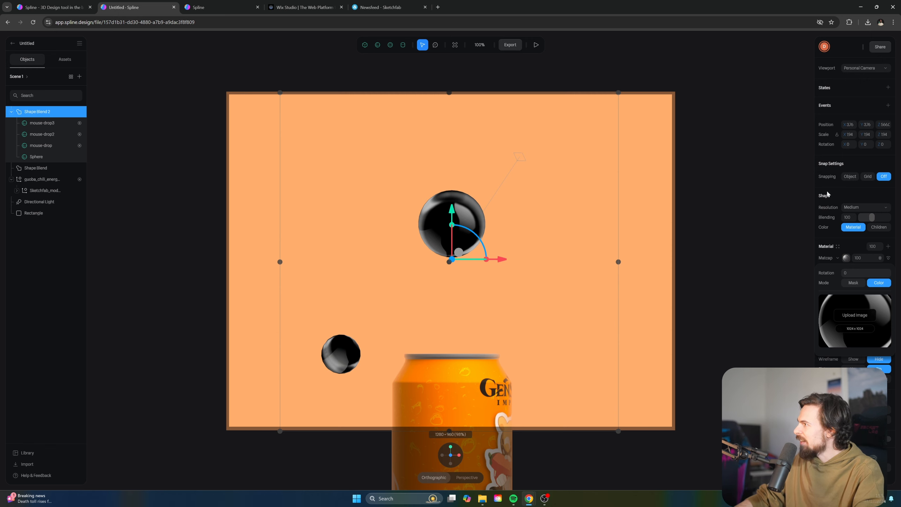
Blend the matcap in Overlay mode at strength 25, then play the scene to check it
click(881, 258)
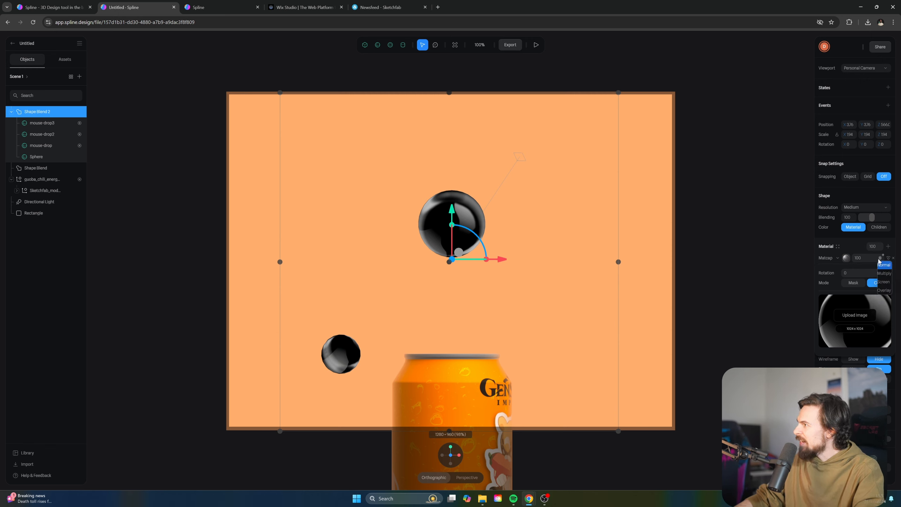
click(884, 290)
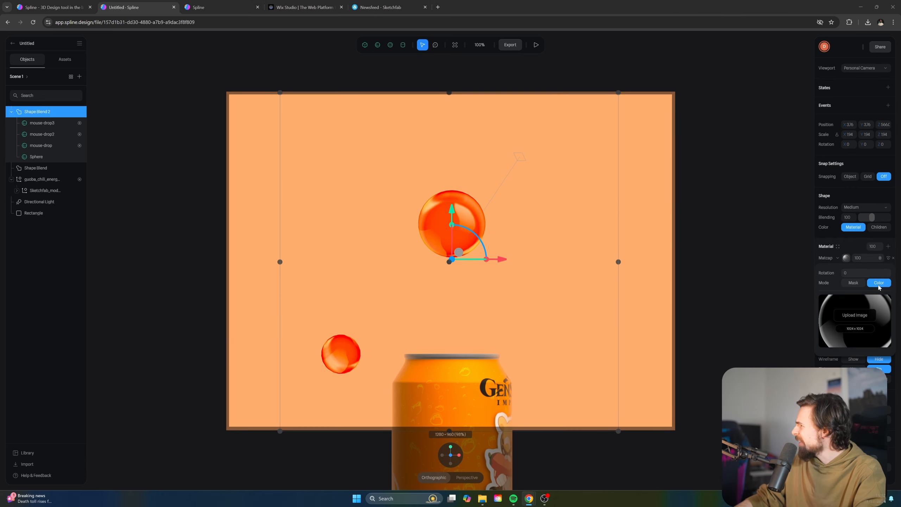
click(888, 258)
click(888, 258)
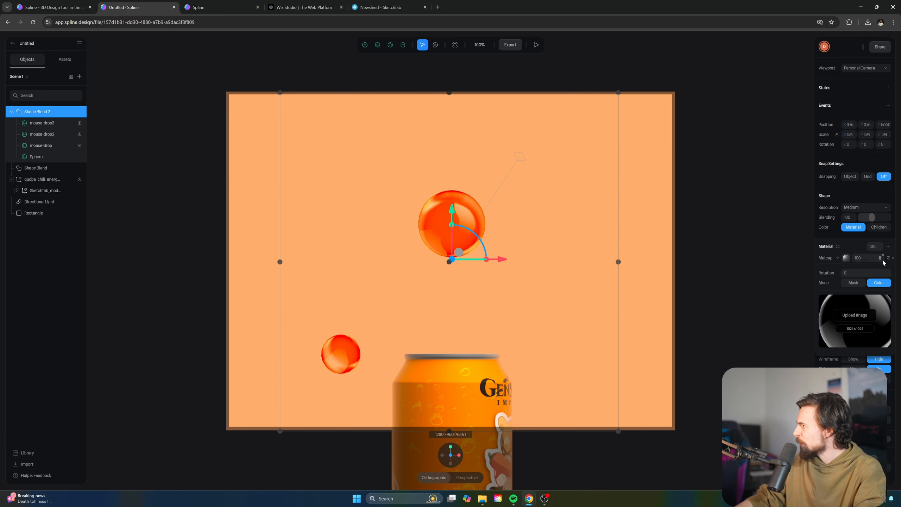
click(880, 258)
click(882, 283)
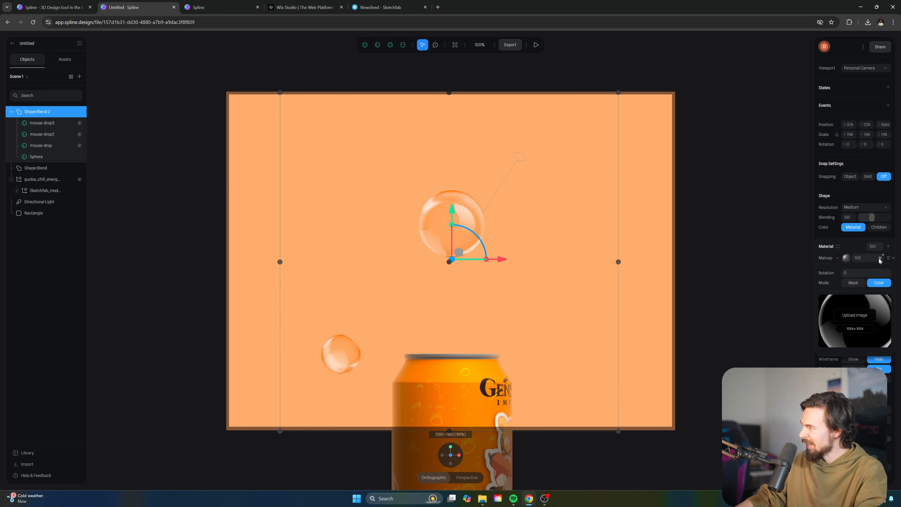
click(880, 258)
click(883, 291)
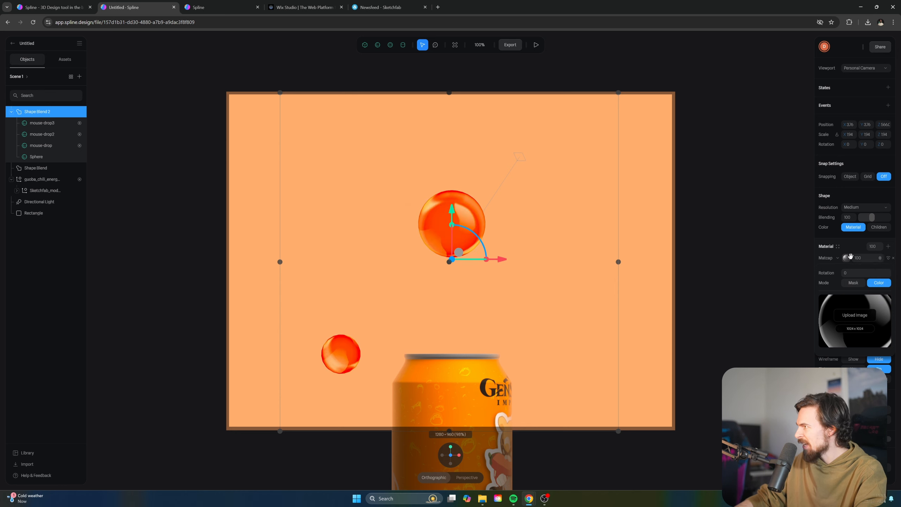
drag(852, 258, 829, 258)
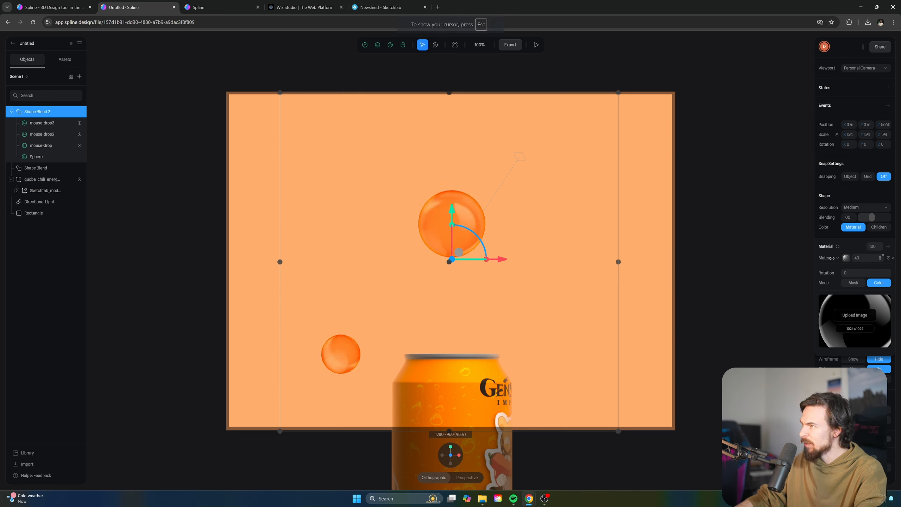
click(536, 45)
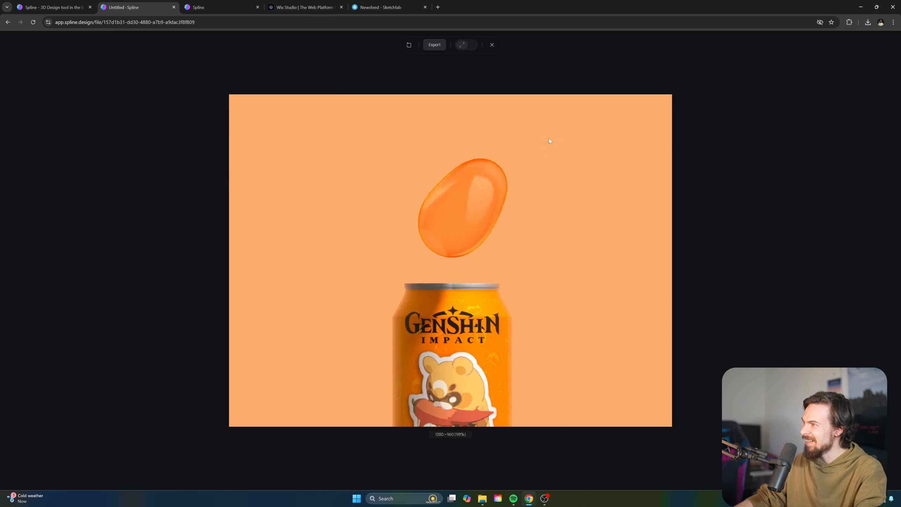
key(Escape)
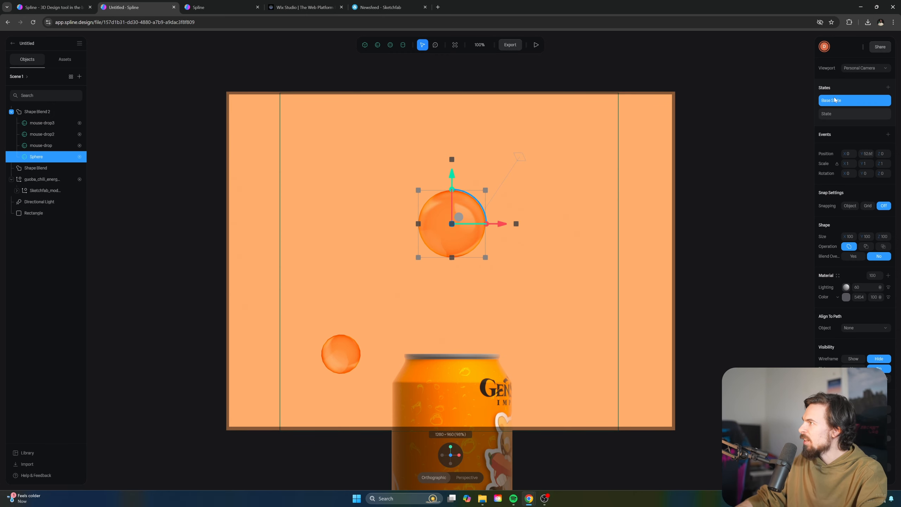
Set the sphere's Scale to 0 in Base State and to 1 in its second State
drag(846, 162, 812, 161)
click(855, 163)
click(850, 162)
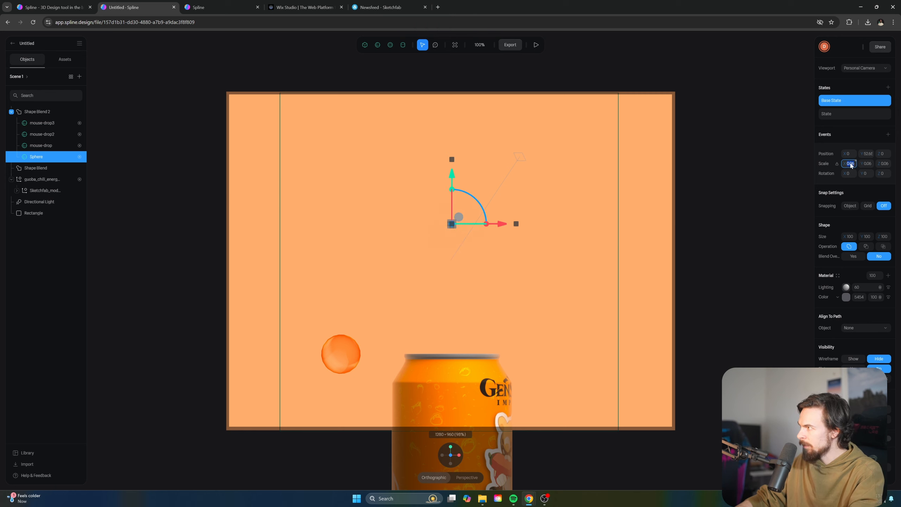
text(0)
key(Return)
click(833, 116)
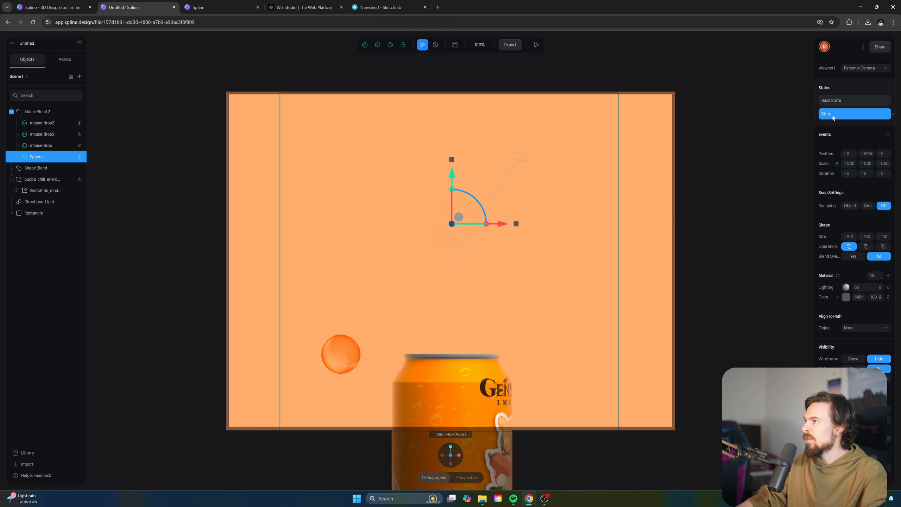
click(848, 163)
text(1)
key(Return)
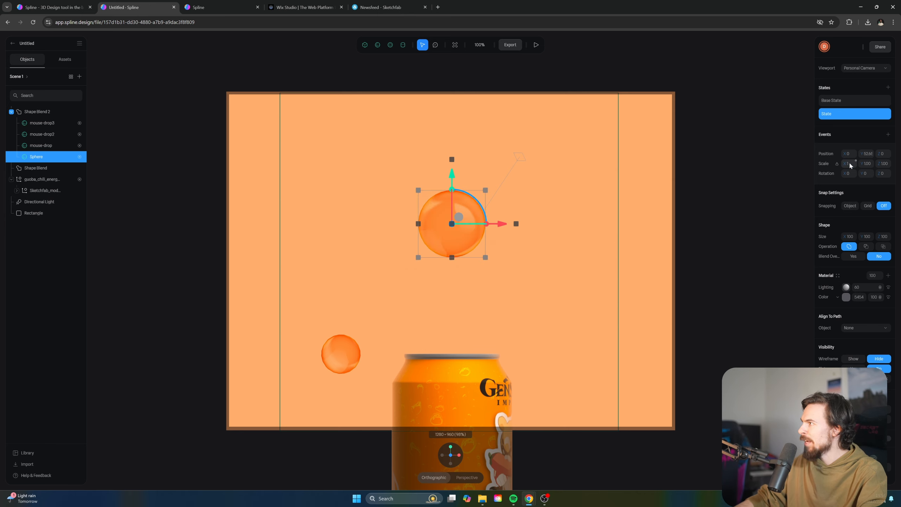
click(838, 100)
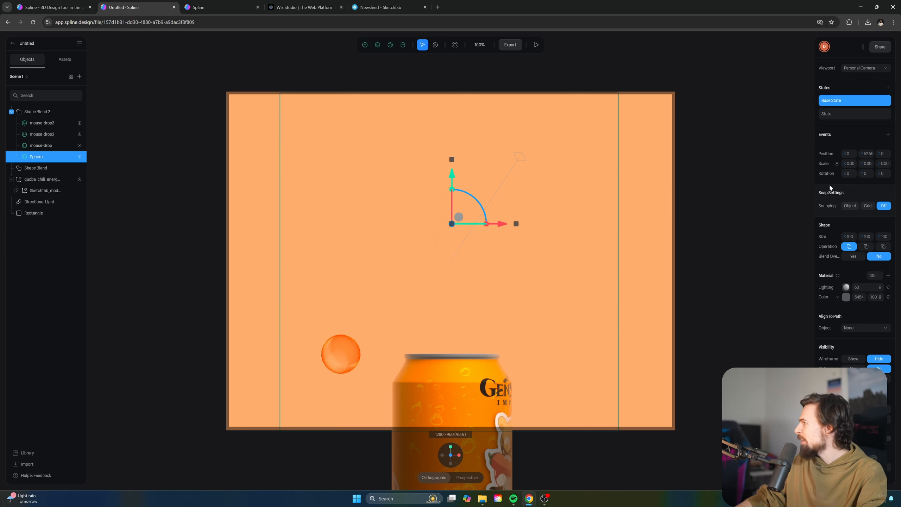
Add a Start event to the sphere with a transition beginning from Base State
click(888, 135)
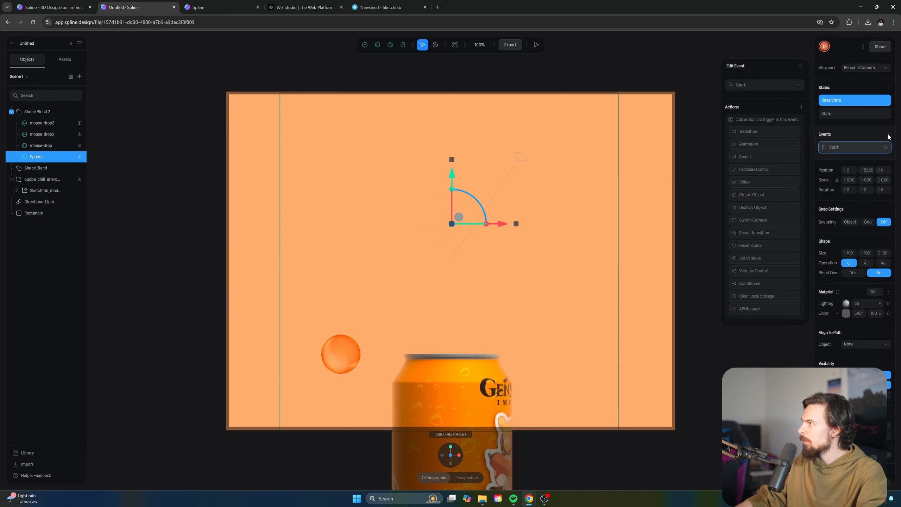
click(751, 85)
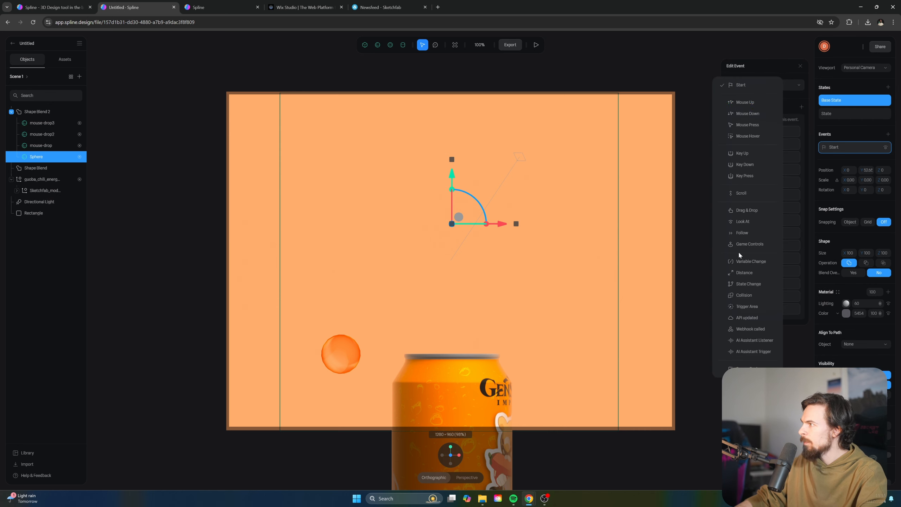
click(749, 91)
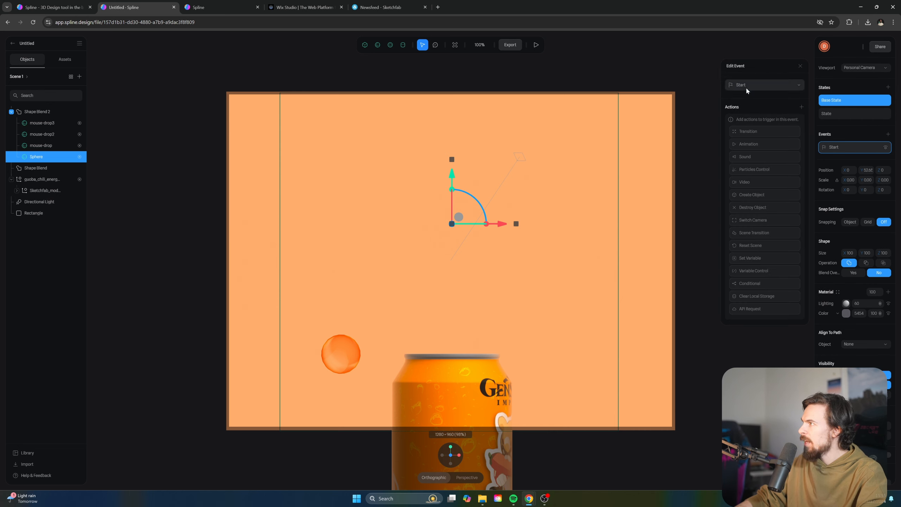
click(753, 131)
click(754, 121)
click(763, 161)
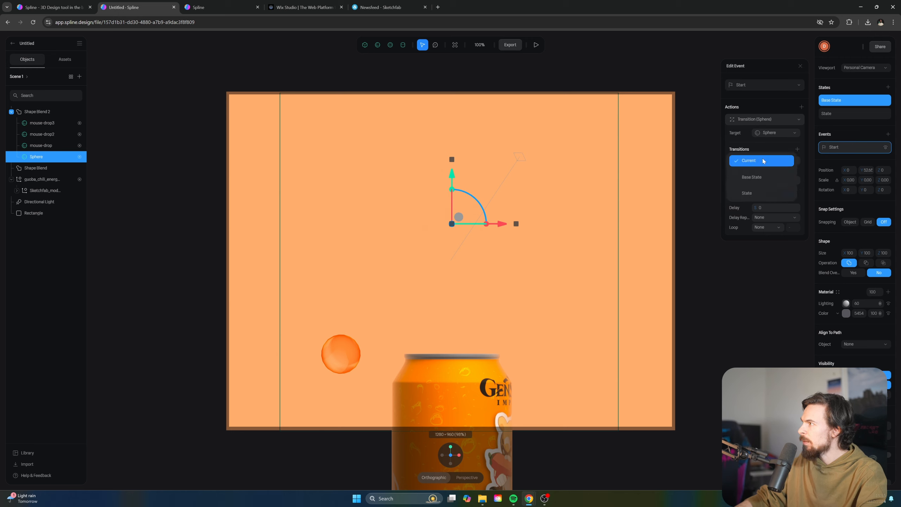
click(760, 178)
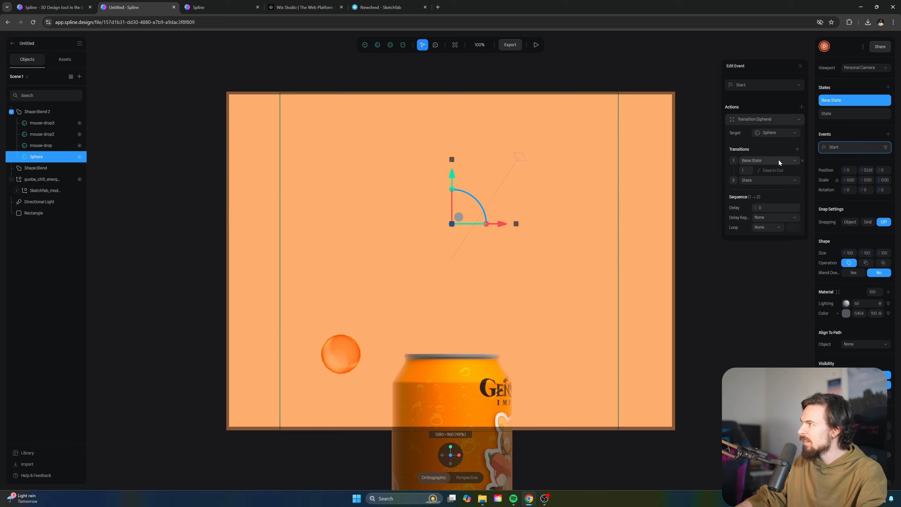
Give the sphere's transition Spring easing and preview it popping up above the can
click(773, 171)
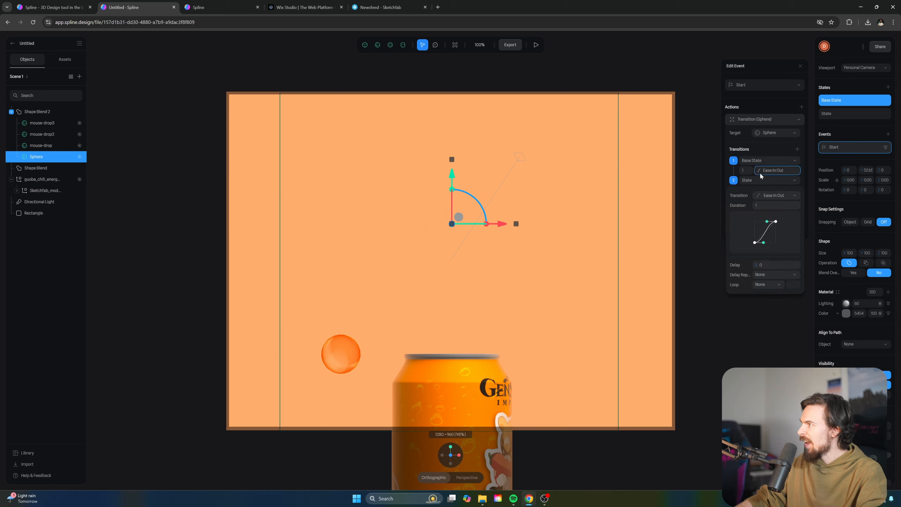
click(776, 195)
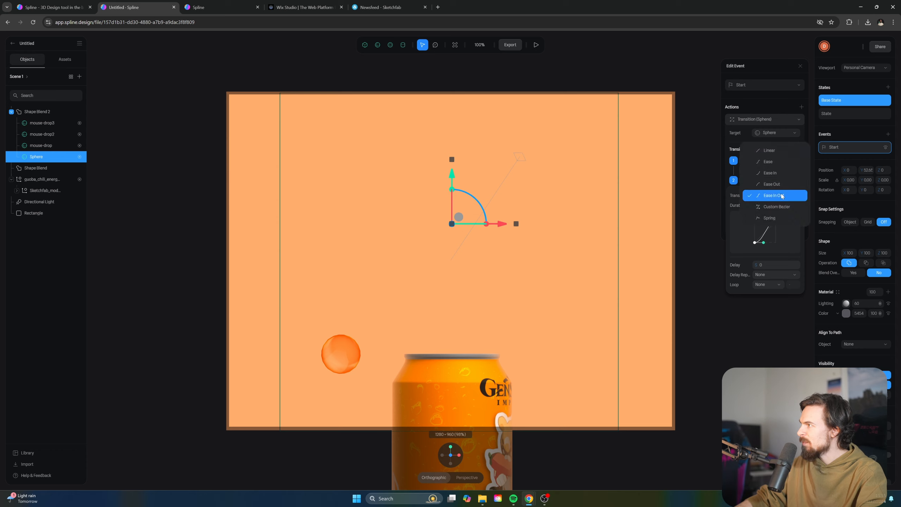
click(770, 217)
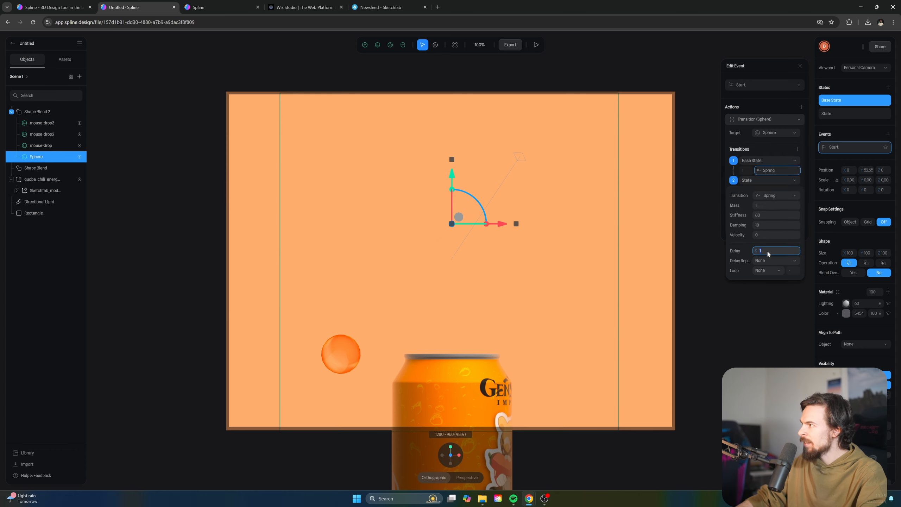
click(539, 45)
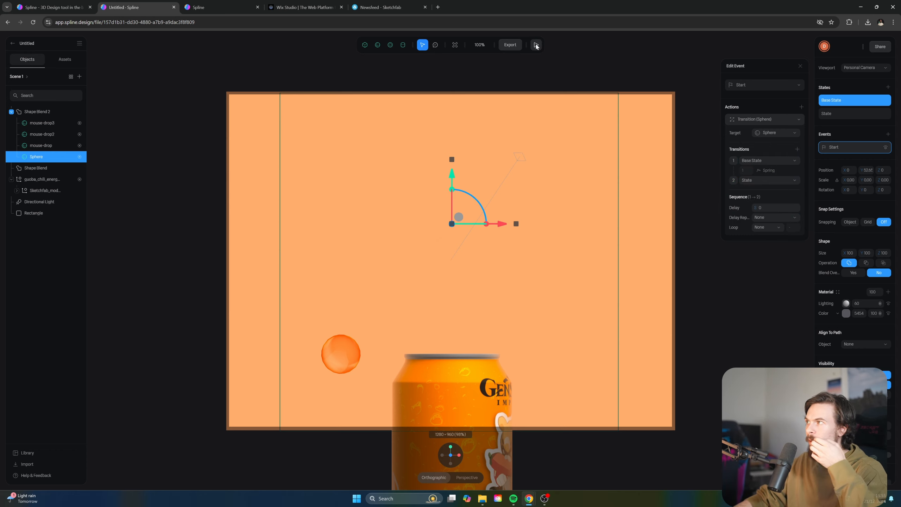
click(536, 45)
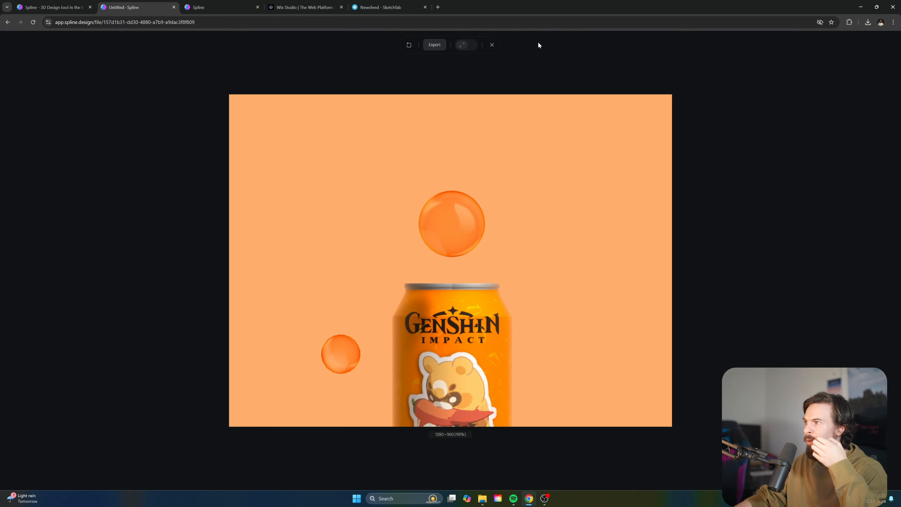
key(Escape)
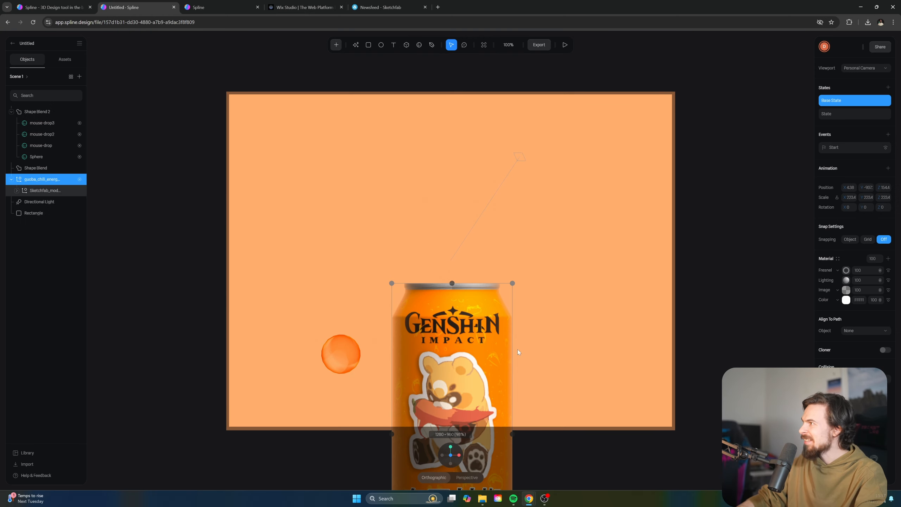
Add a new state to the can named spin
click(846, 113)
click(838, 104)
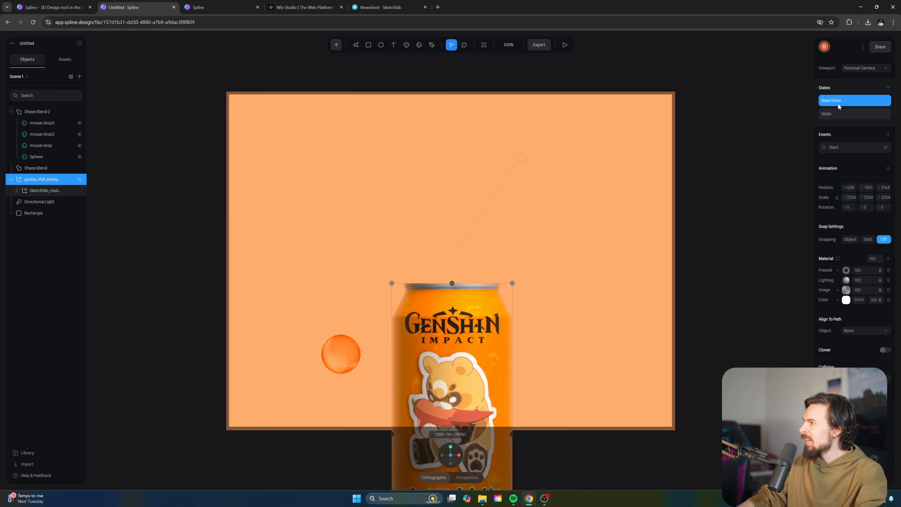
click(888, 88)
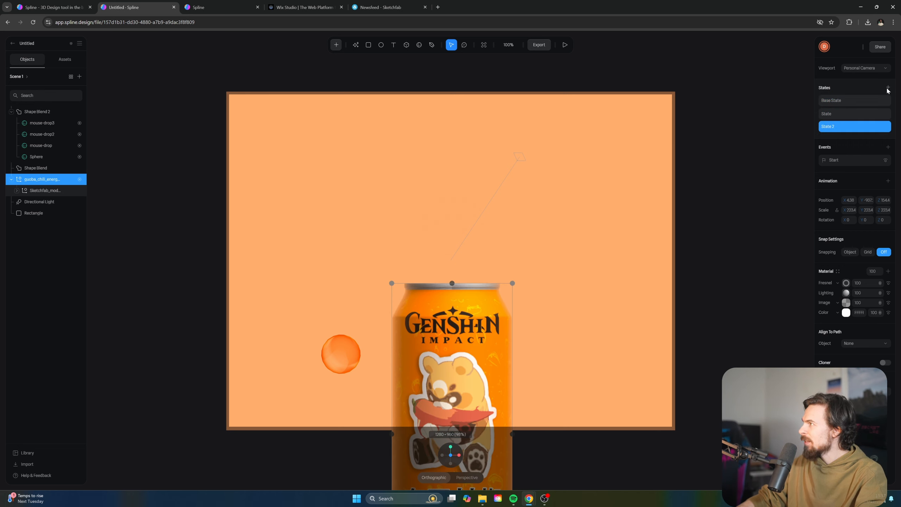
double_click(832, 127)
text(spin)
key(Return)
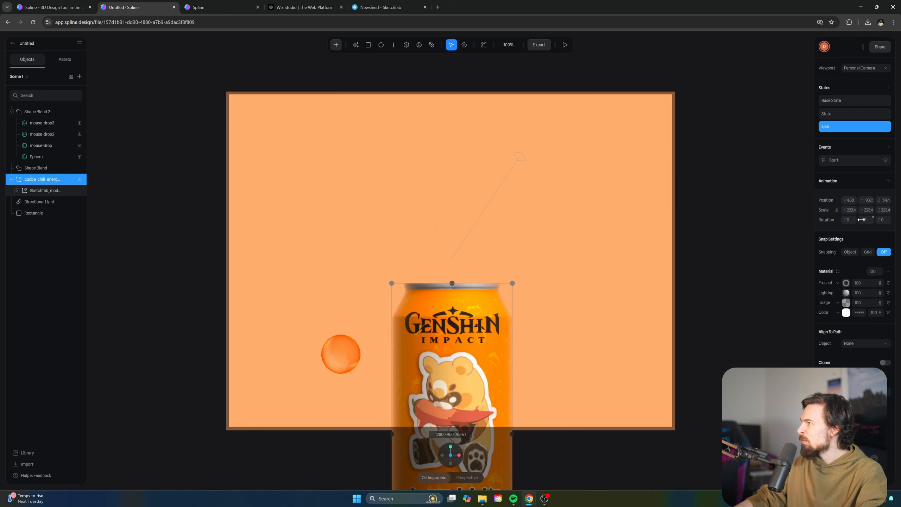
Set the spin state's Y rotation to exactly 360 degrees
drag(862, 220, 87, 220)
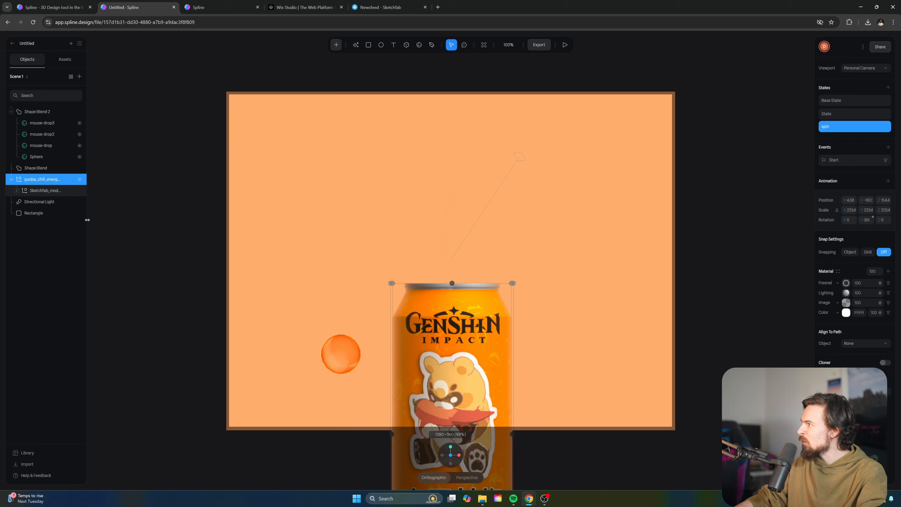
drag(869, 221, 858, 222)
text(360)
key(Return)
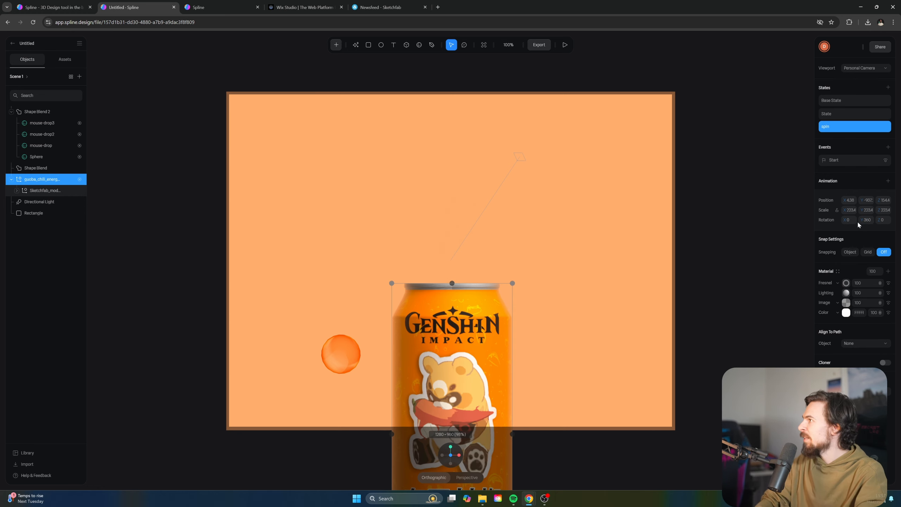
Send the can's Start event into spin as a third transition and preview the rotation
click(852, 159)
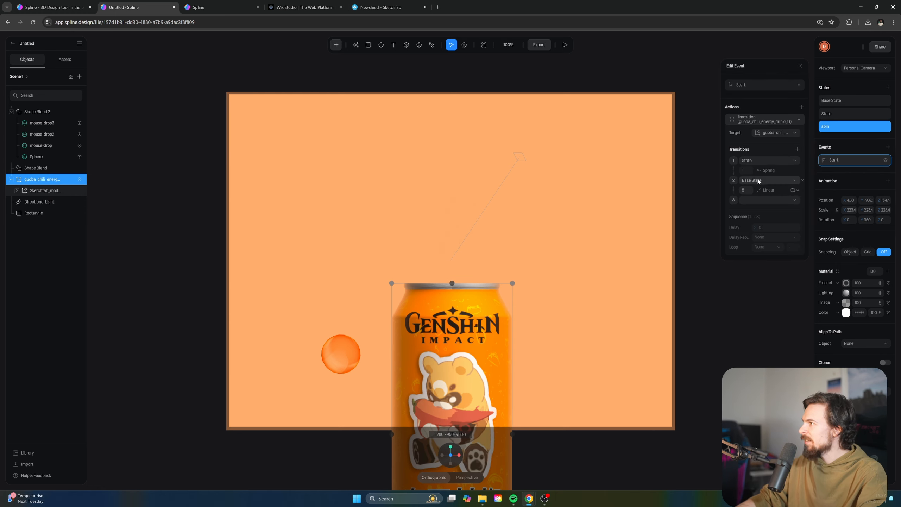
click(754, 200)
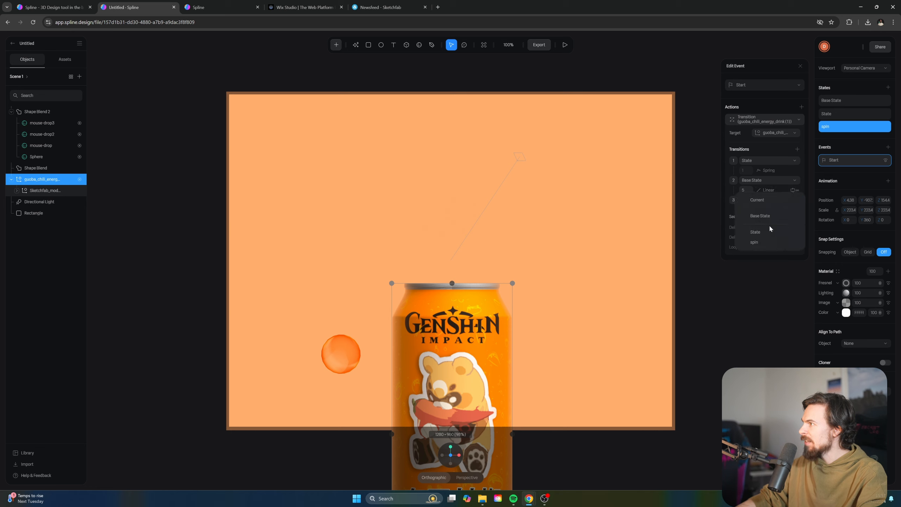
click(767, 243)
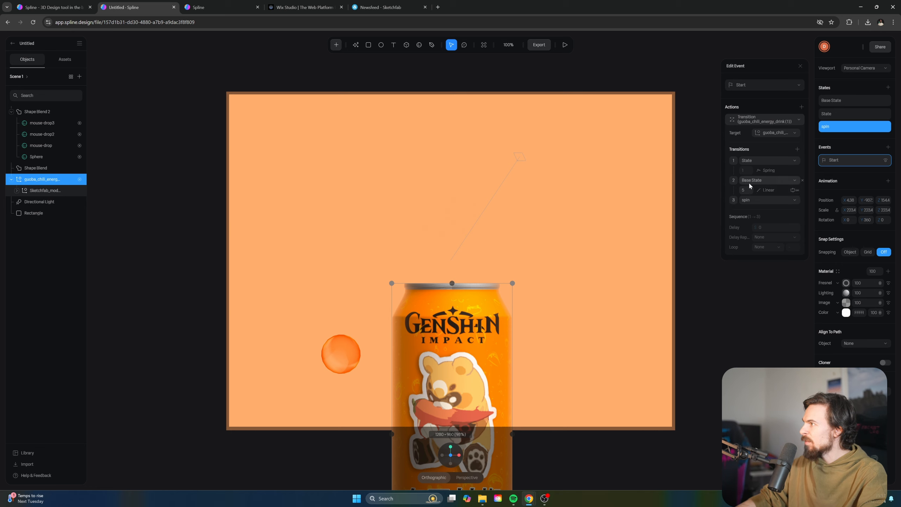
click(793, 191)
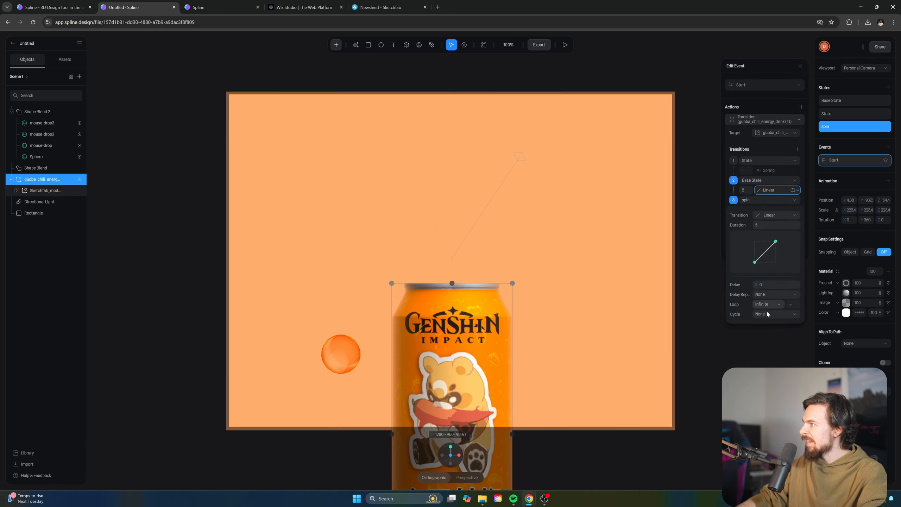
click(566, 45)
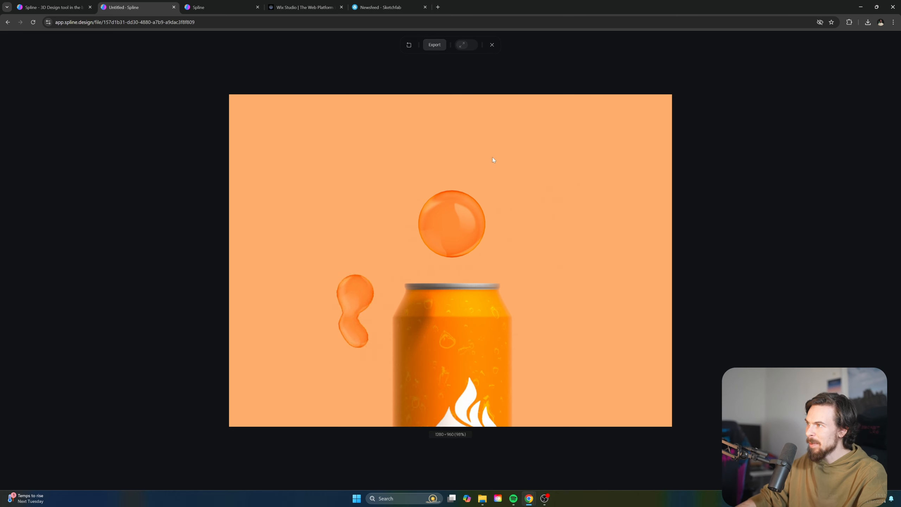
click(492, 45)
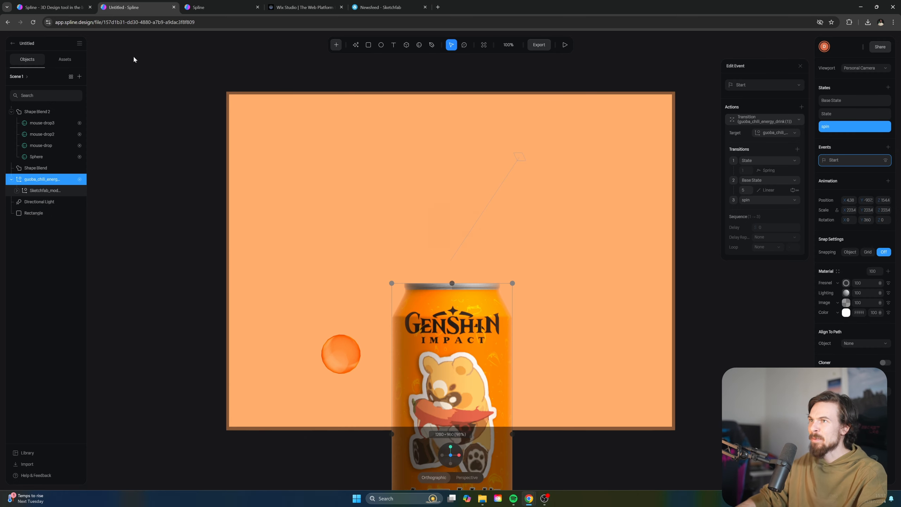
Add a Text object reading 'GENSHIN IMPACT' across the upper scene at font size 100
click(336, 45)
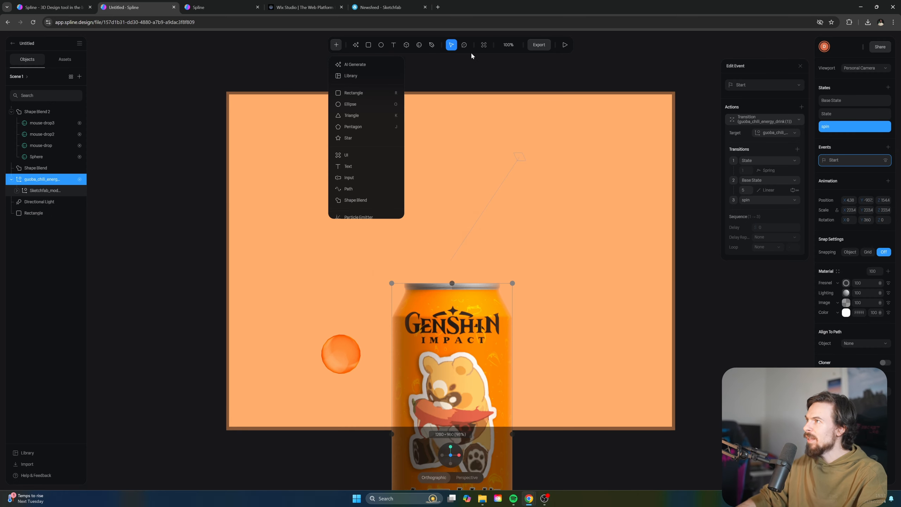
click(359, 165)
drag(255, 121, 674, 270)
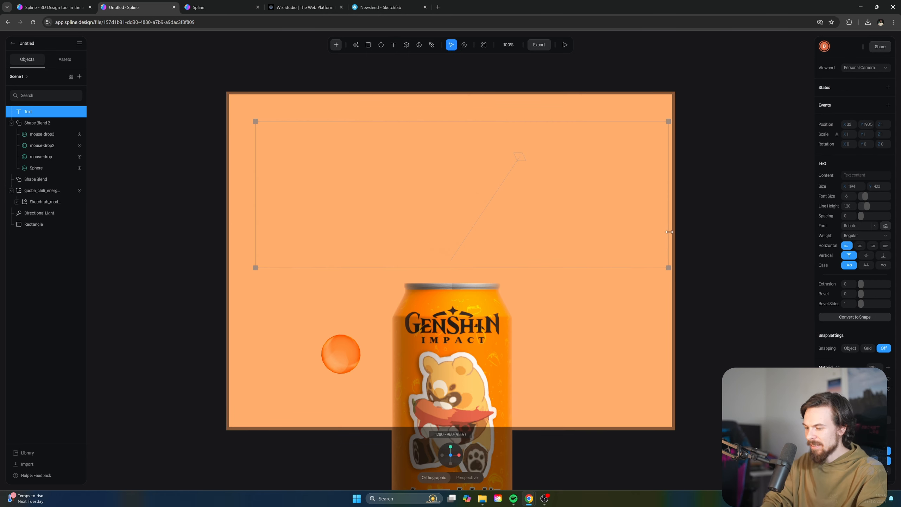
text(GENSHIN IMPACT)
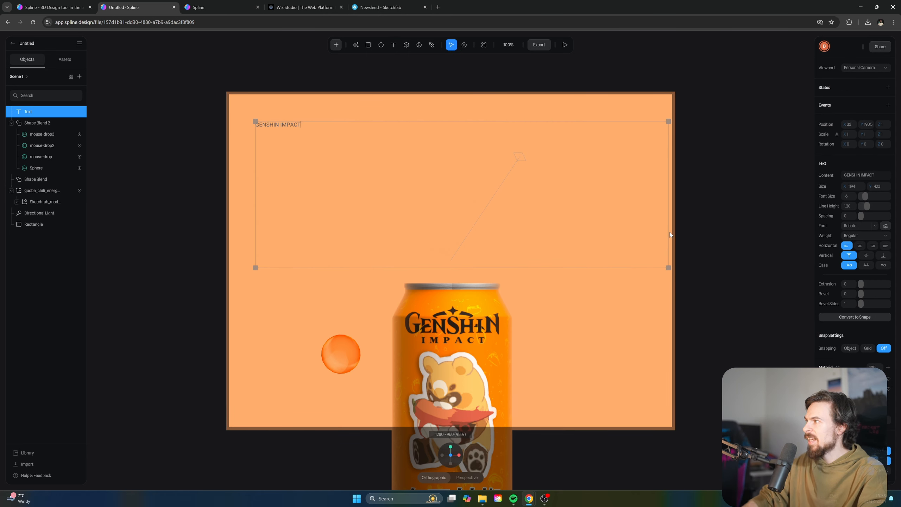
drag(863, 197, 894, 203)
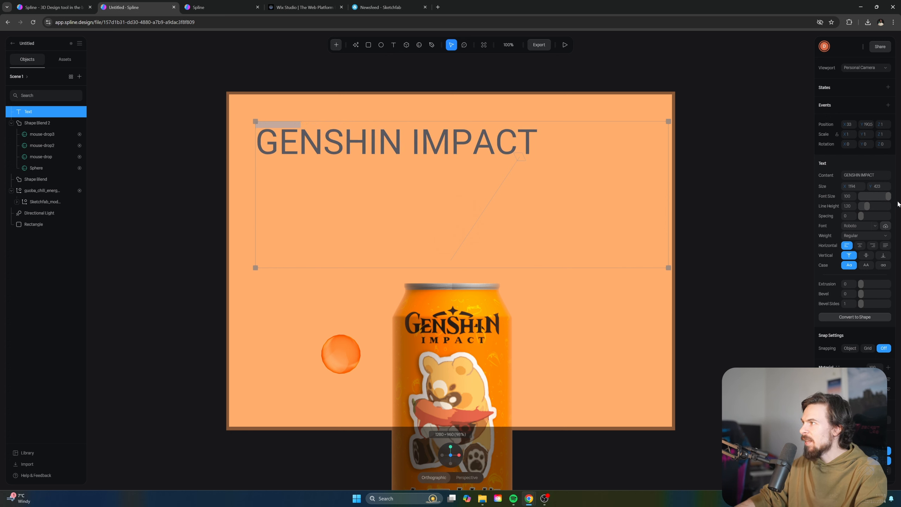
Resize the title box, set its font size to 135 and move it near the top
drag(669, 267, 647, 210)
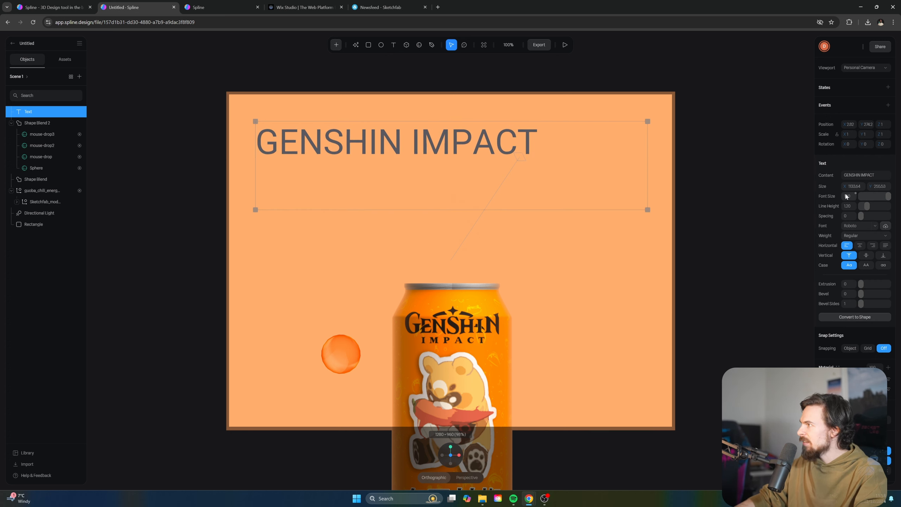
text(250)
key(Return)
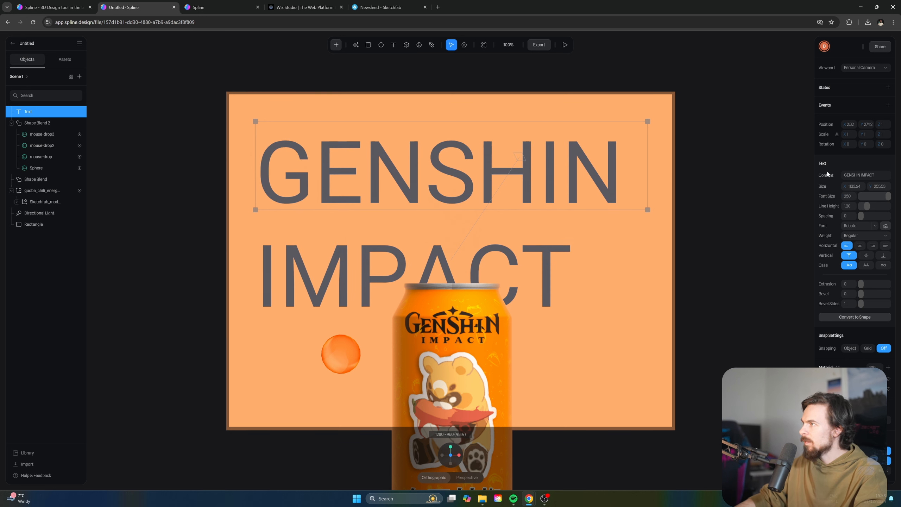
text(150)
key(Return)
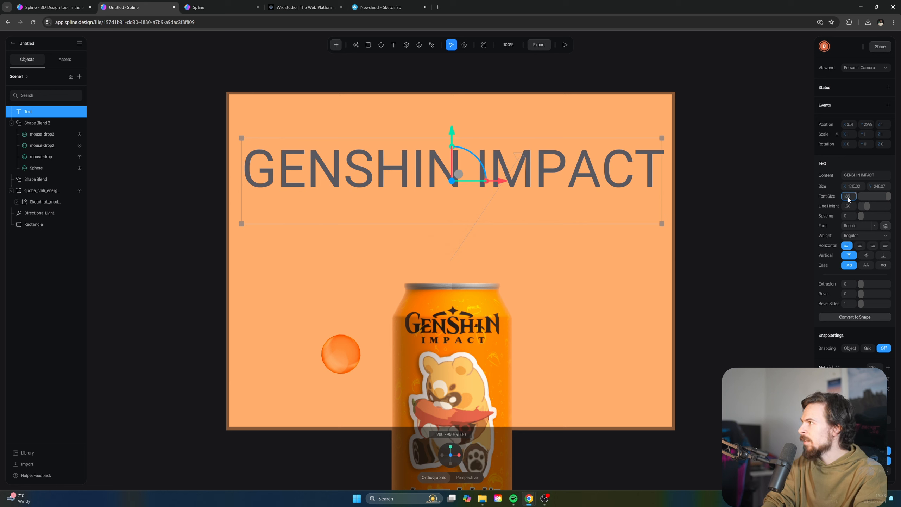
key(Return)
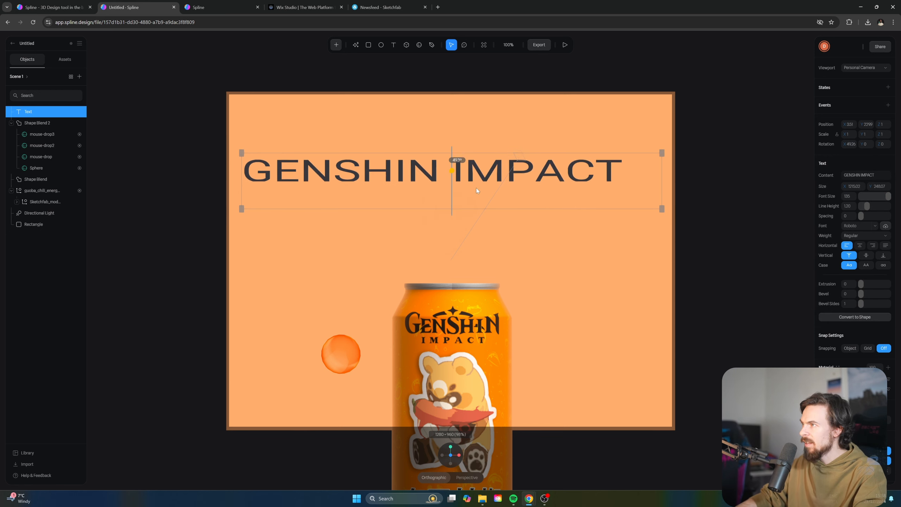
mouse_move(460, 176)
mouse_down()
mouse_move(480, 189)
mouse_move(467, 201)
mouse_move(461, 174)
mouse_up()
Centre-align the title, make it Bold and colour it black
click(859, 246)
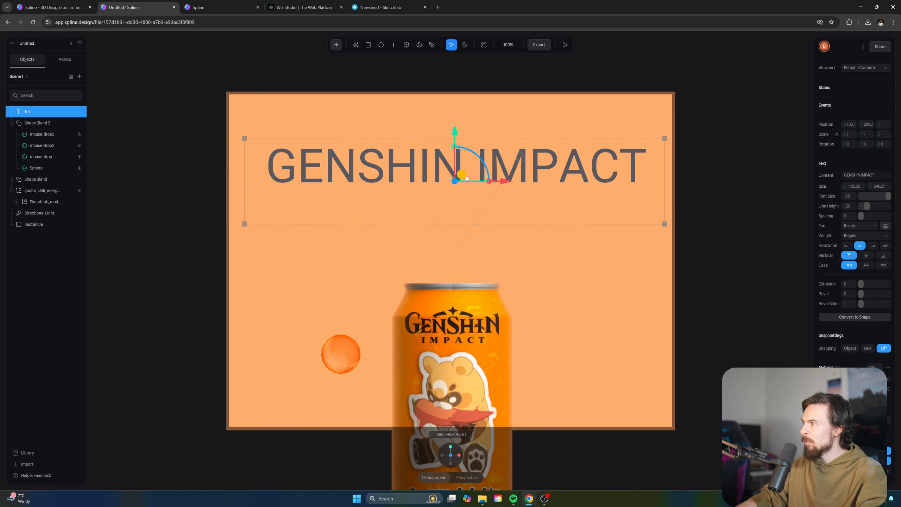
click(868, 235)
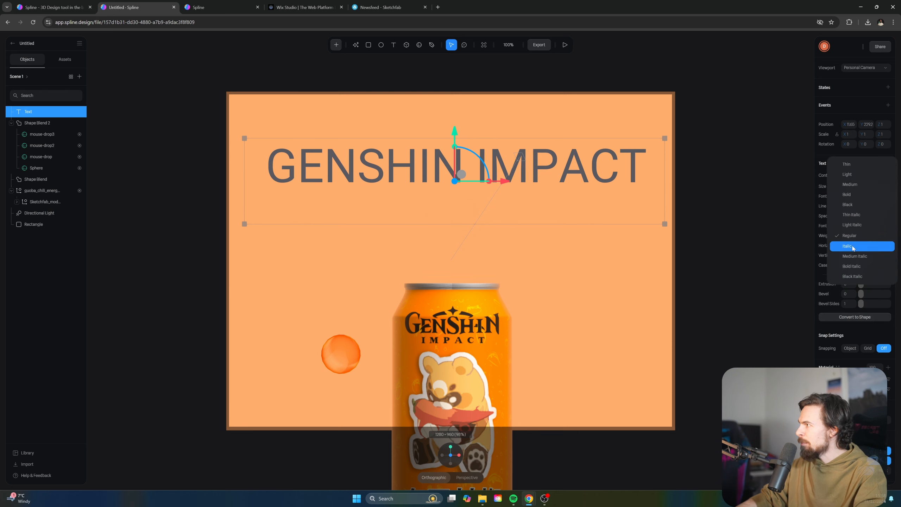
click(847, 196)
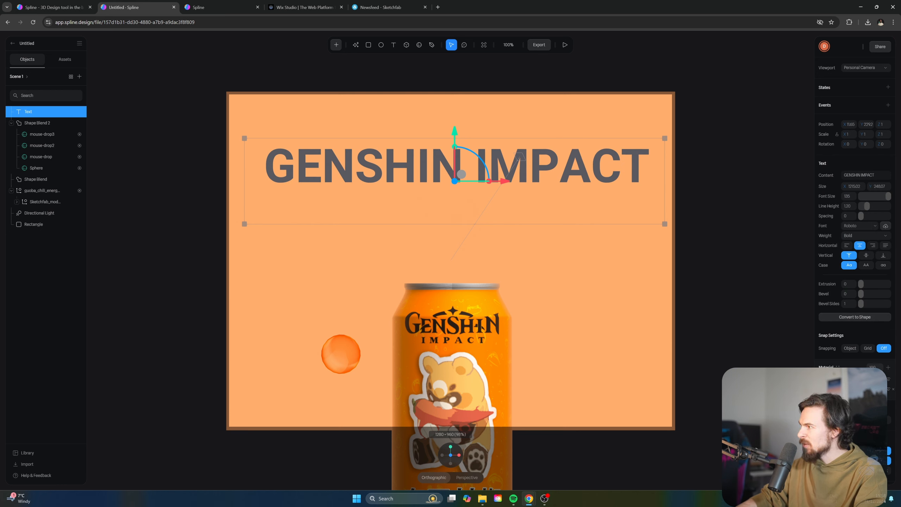
click(823, 389)
drag(830, 453, 818, 473)
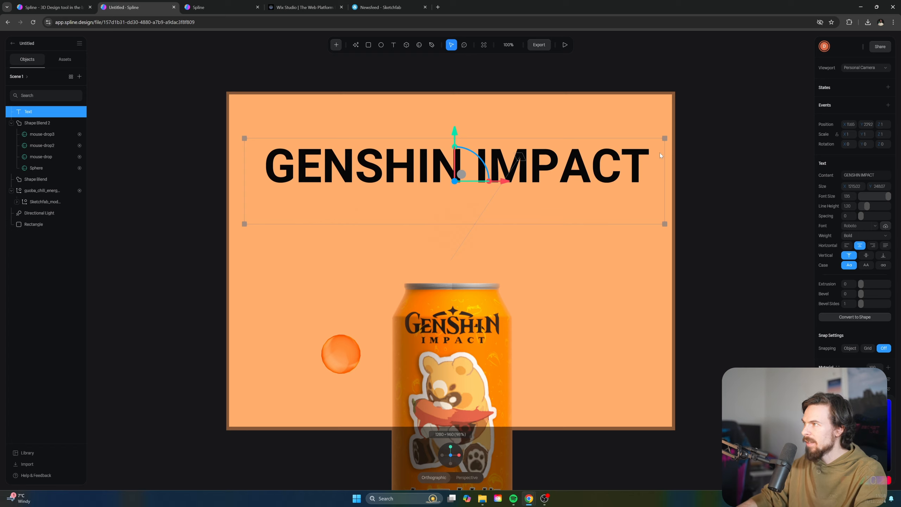
Play the scene to check the GENSHIN IMPACT title, then open Export with nothing selected
click(565, 45)
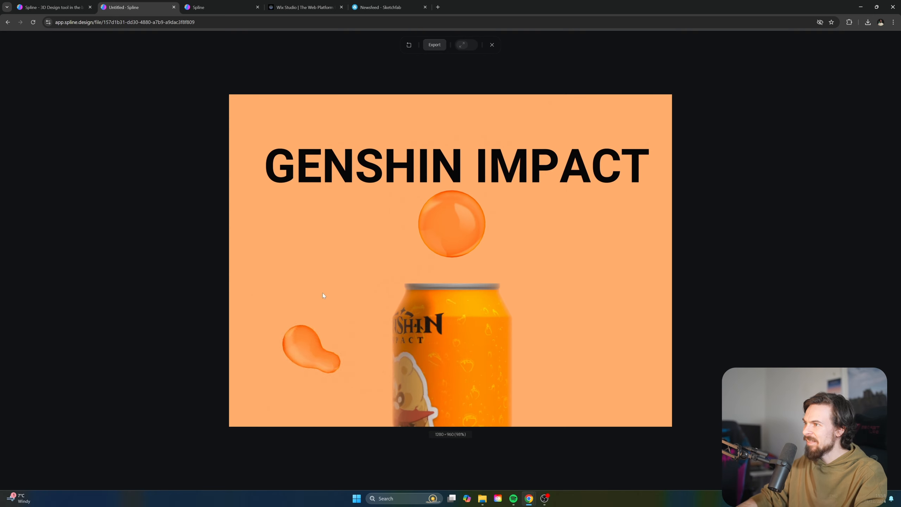
click(492, 45)
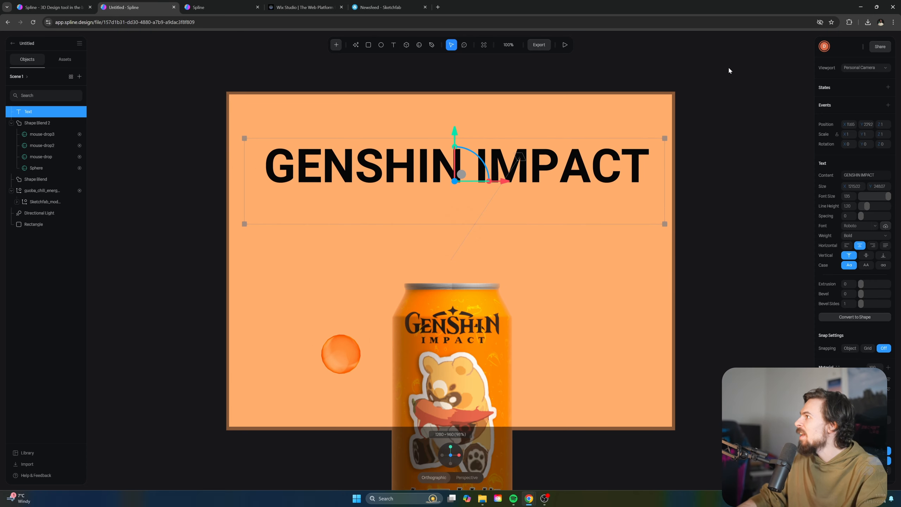
click(742, 94)
click(539, 45)
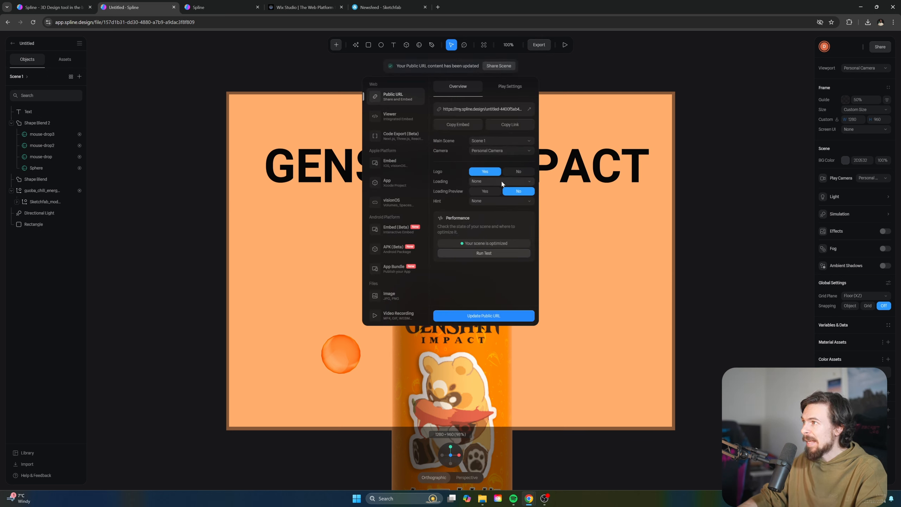
Turn off orbit and zoom in the Public URL play settings and update the public URL
click(499, 87)
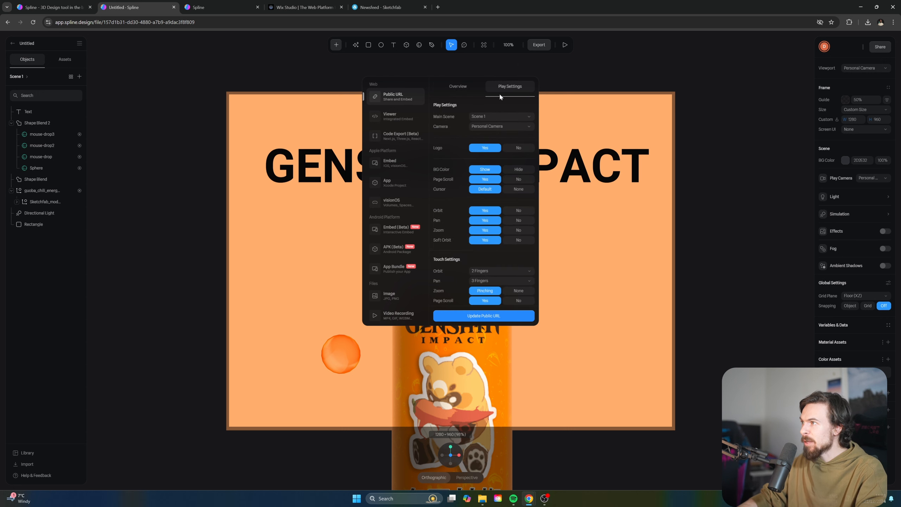
click(519, 147)
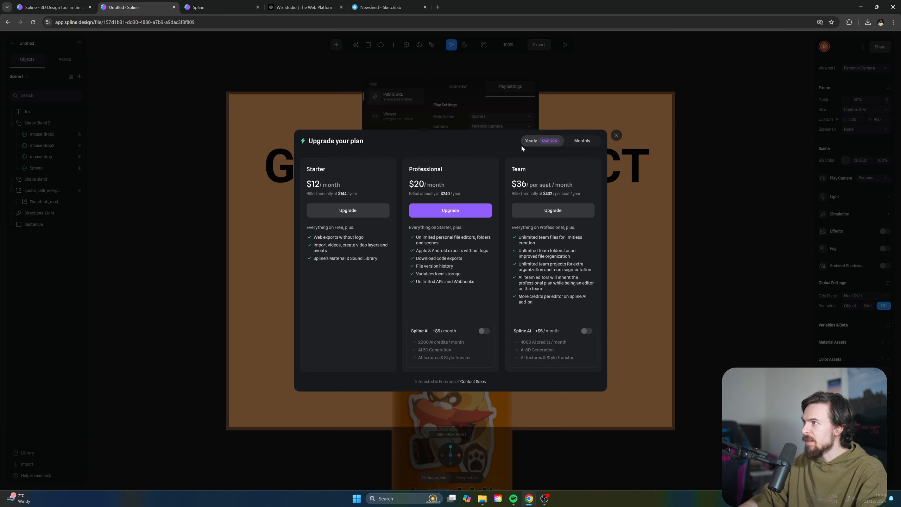
click(614, 136)
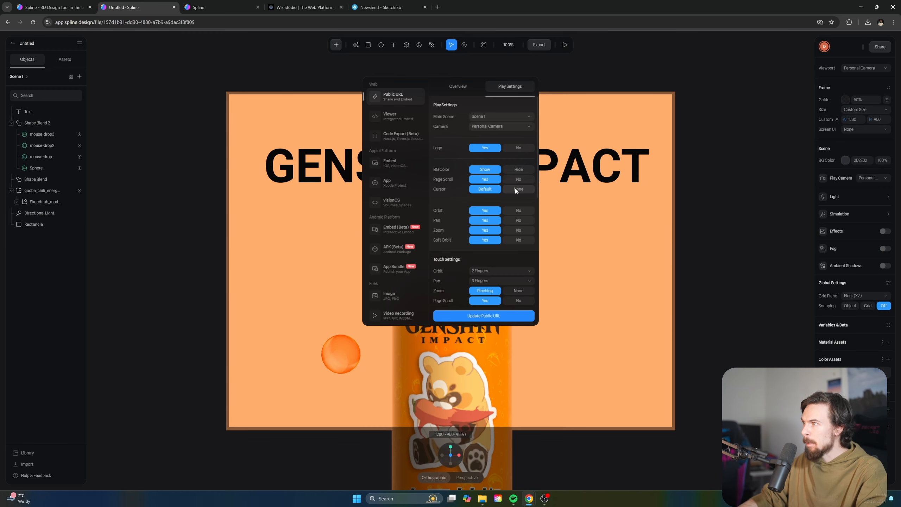
click(519, 212)
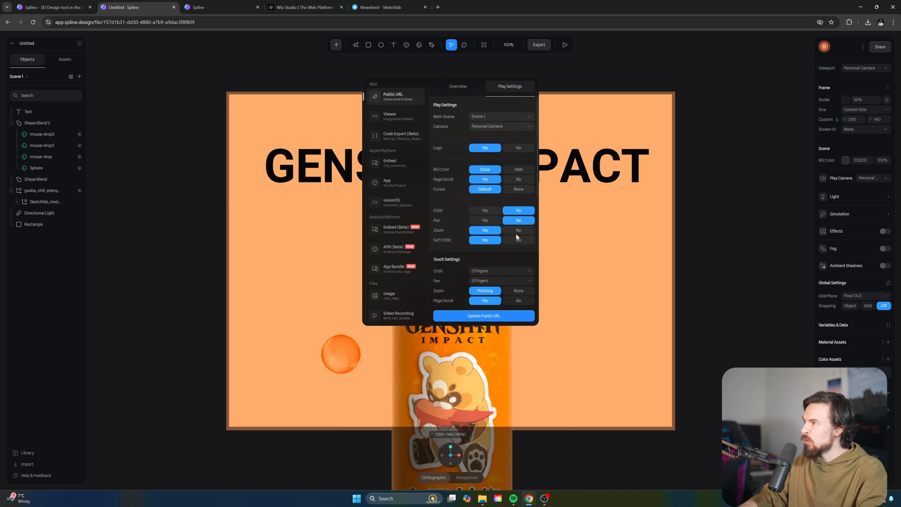
click(517, 231)
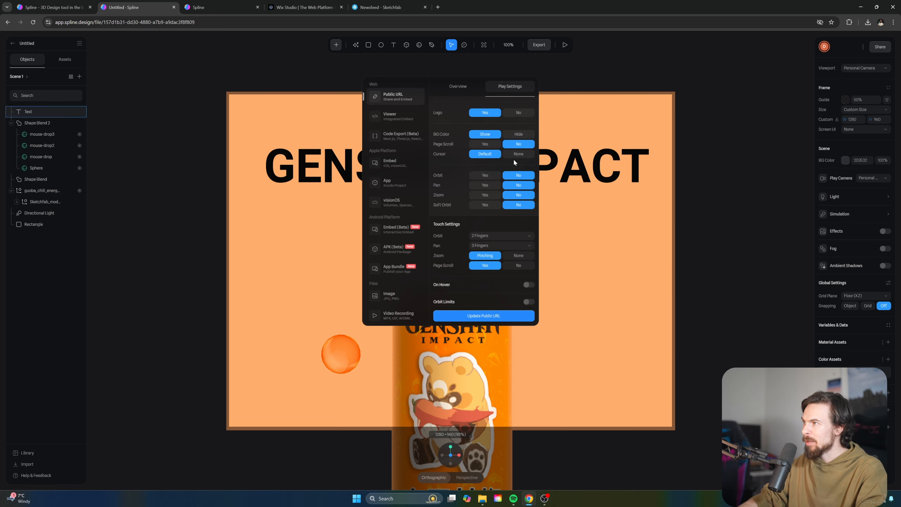
scroll(502, 211, down, 3)
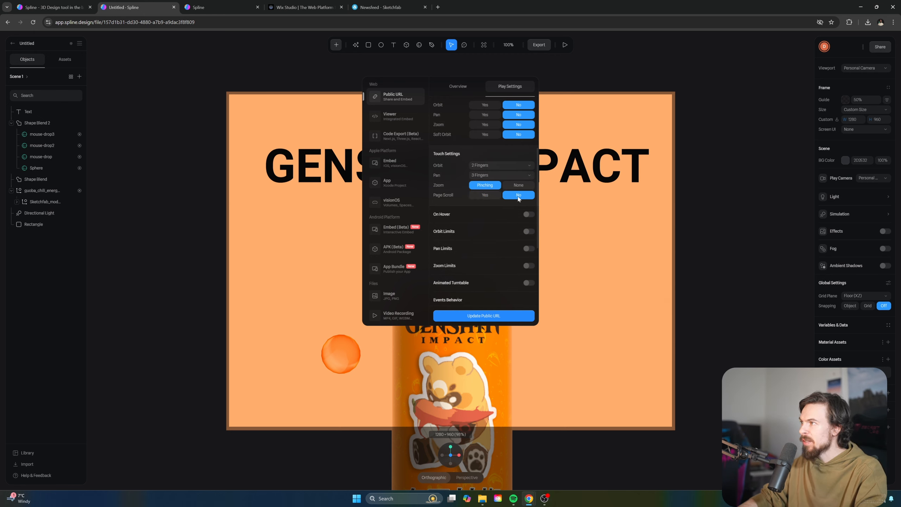
click(488, 316)
Copy the Viewer embed code and go to the Wix Studio sites dashboard
click(391, 115)
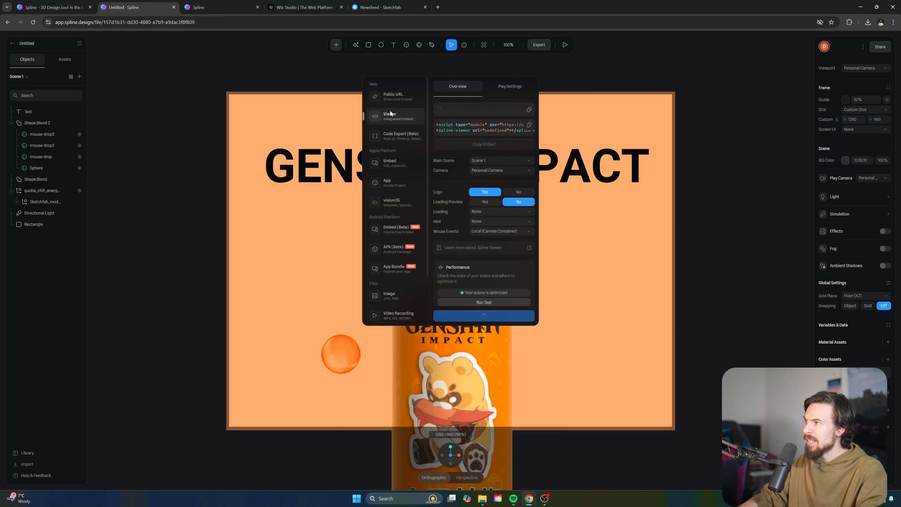
click(529, 126)
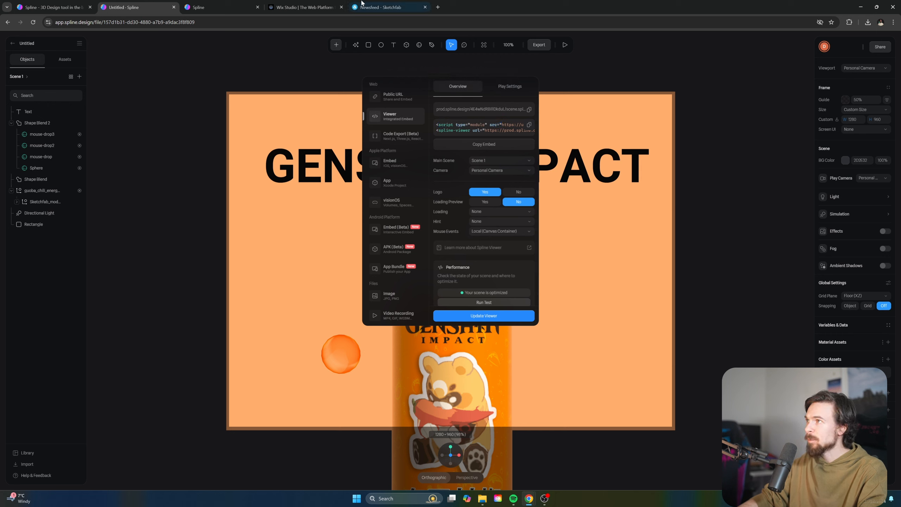
click(304, 7)
Create a new Wix Studio site from the Blank Canvas template and close the old tabs
click(682, 68)
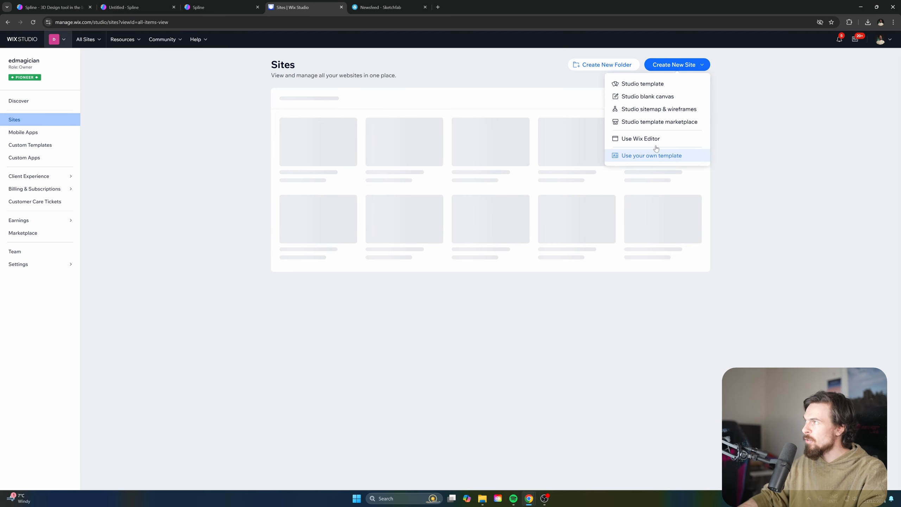
click(638, 85)
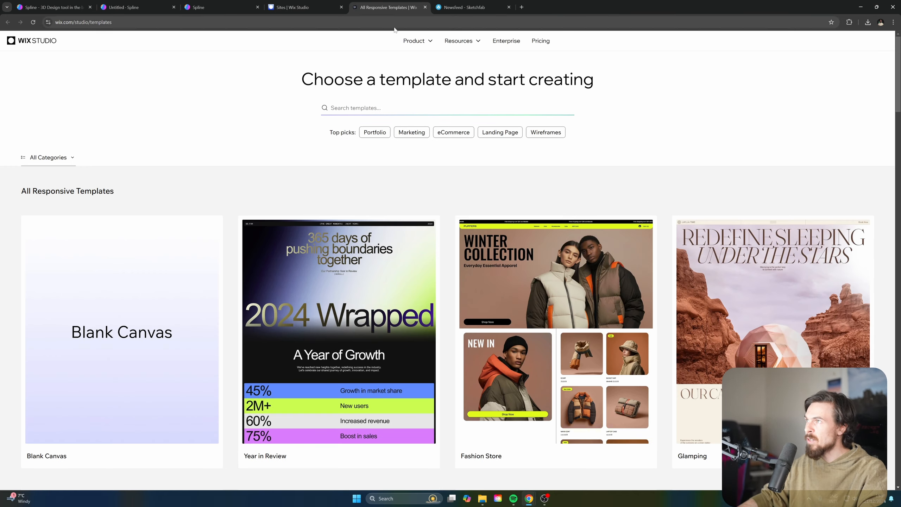
click(123, 333)
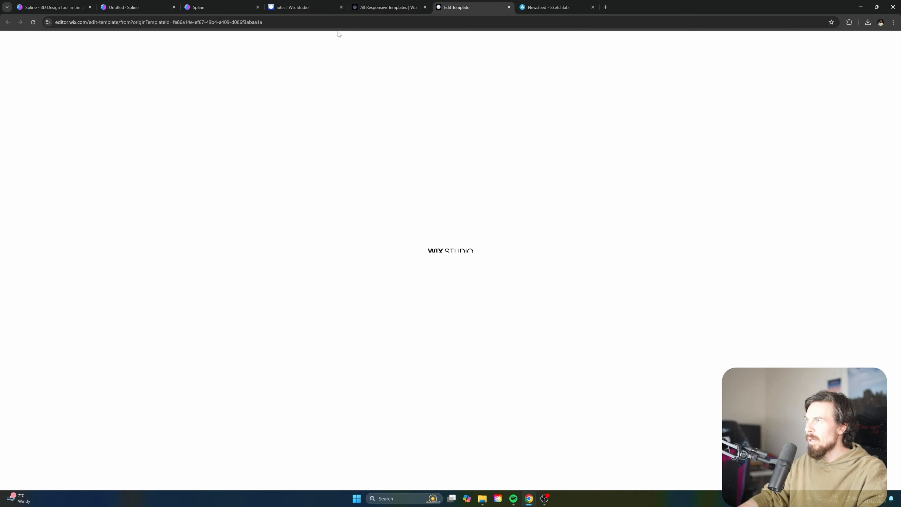
middle_click(327, 3)
middle_click(326, 3)
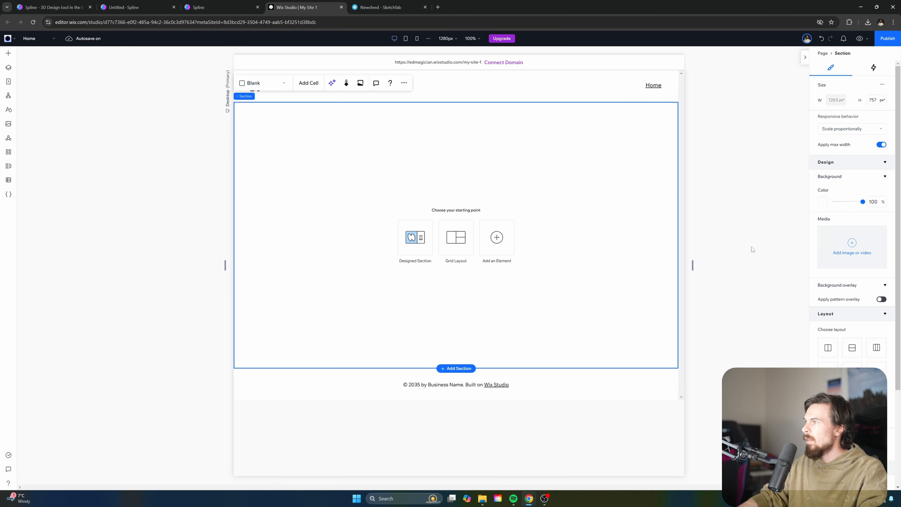
Drag an Embed Code element from Embed & Social into the empty section
click(401, 252)
click(8, 54)
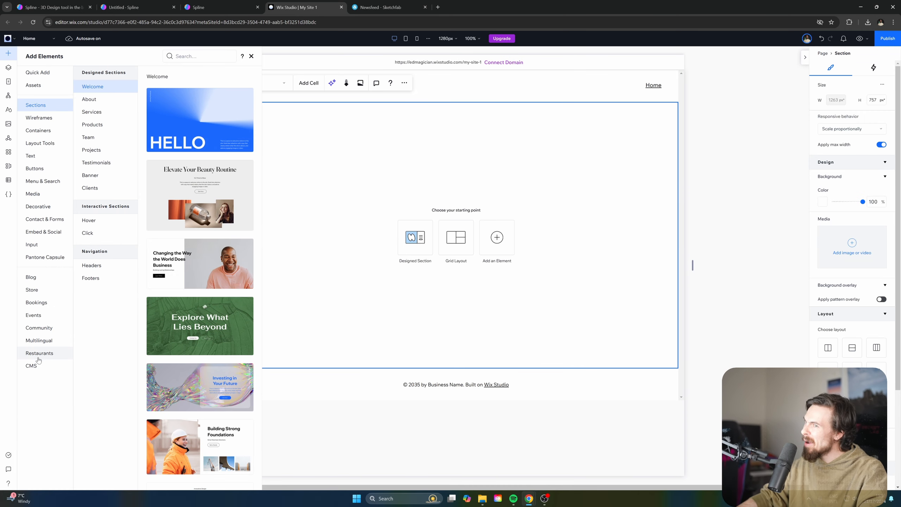
click(56, 236)
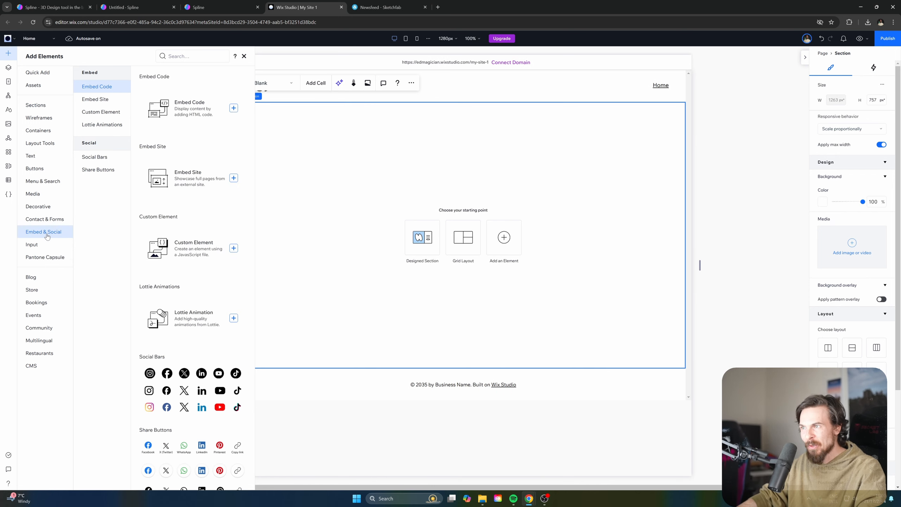
drag(192, 115, 449, 246)
Open the embed's code settings and fetch the Spline viewer embed code from the Spline tab
click(385, 178)
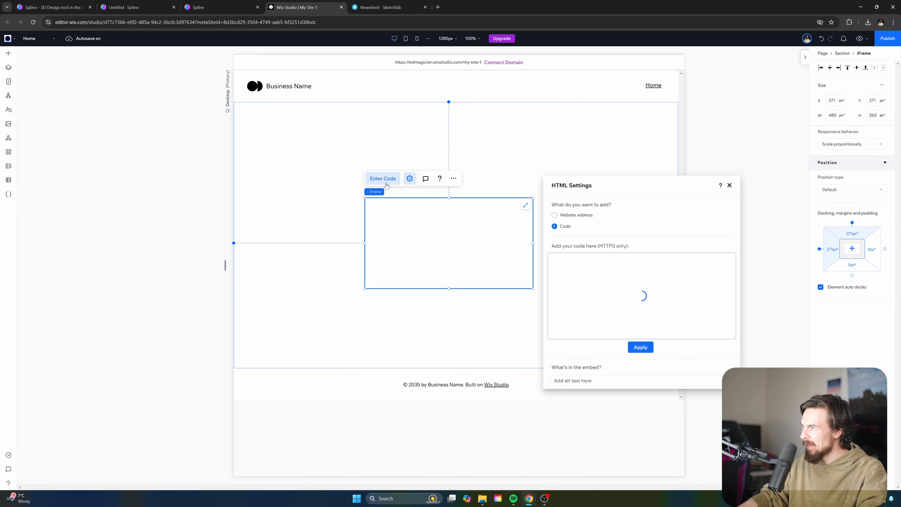
key(ctrl+a)
key(ctrl+v)
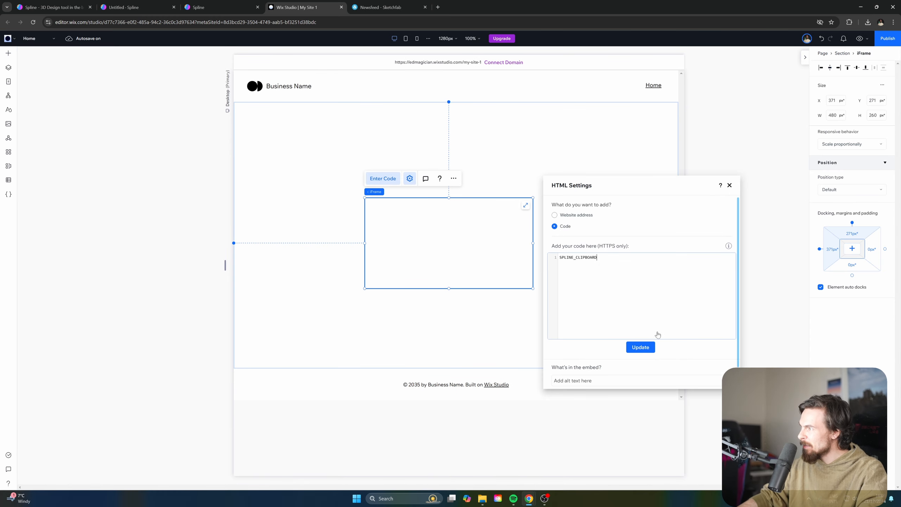
click(380, 7)
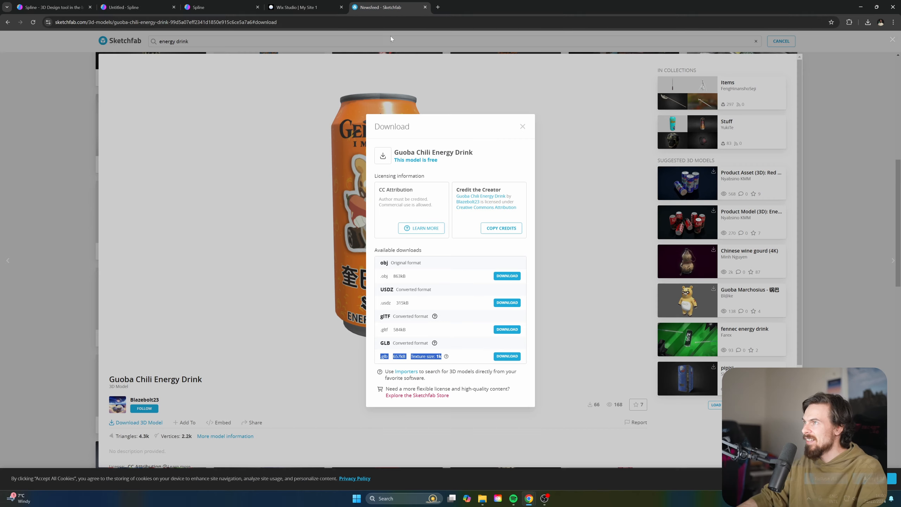
click(204, 3)
click(135, 6)
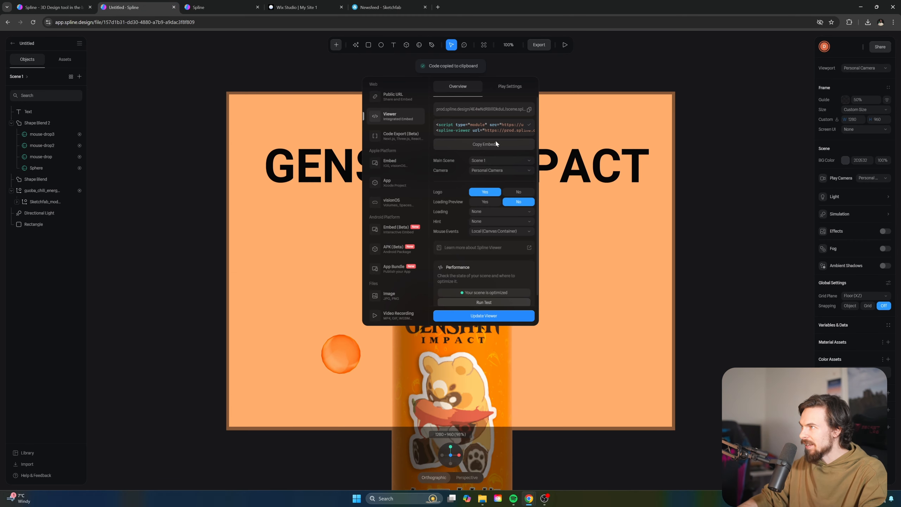
click(380, 7)
click(204, 7)
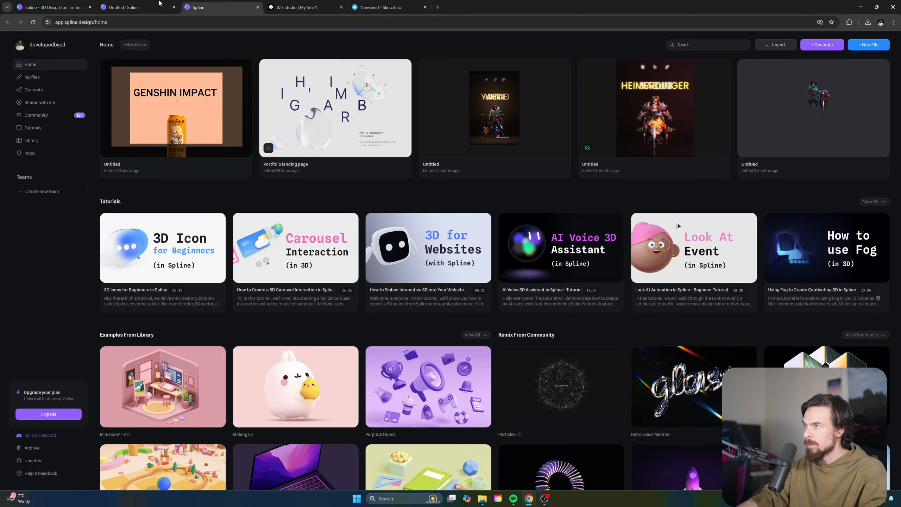
click(160, 4)
click(298, 7)
Paste the Spline viewer code, apply it, and stretch the embed across the section
key(ctrl+v)
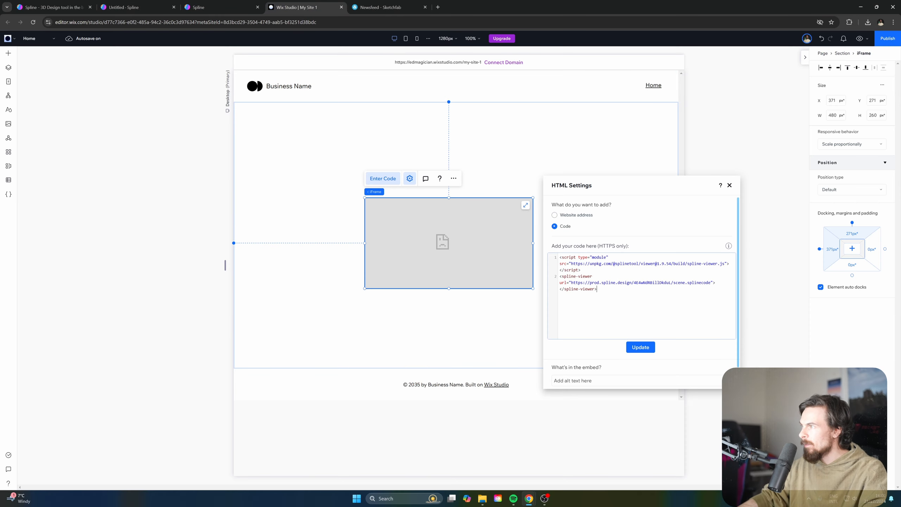
click(641, 347)
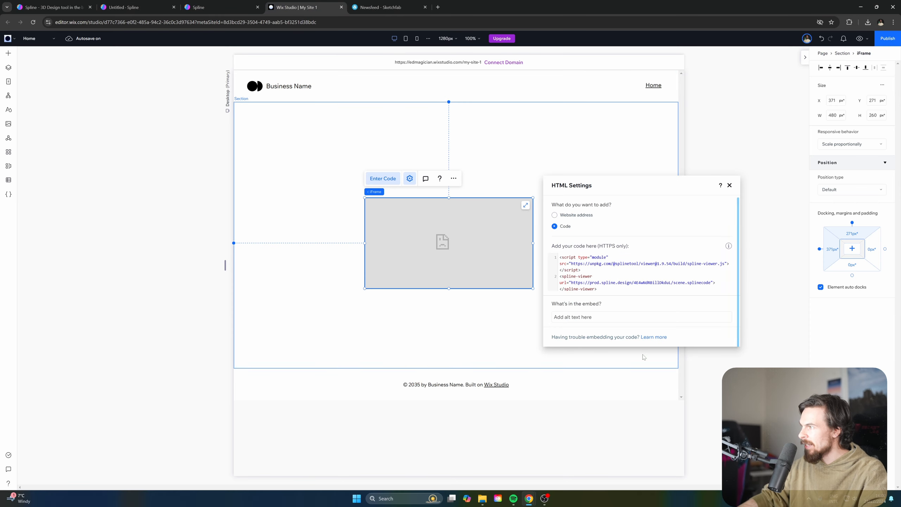
click(729, 185)
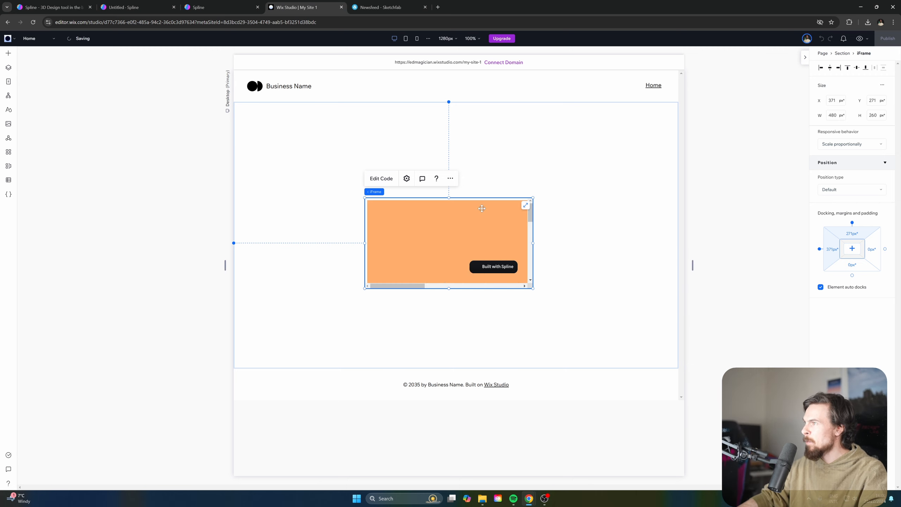
click(525, 205)
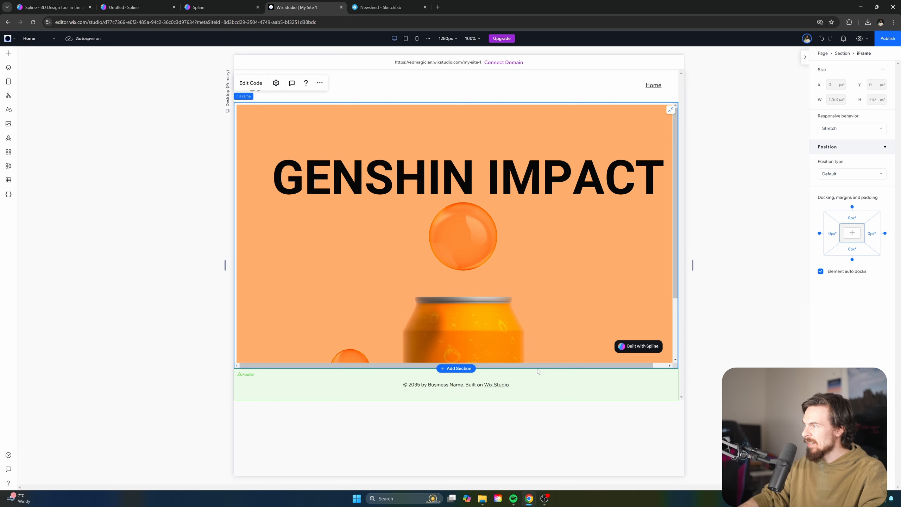
Drag the Spline embed taller to about H 1044 and check the animated scene in preview
drag(540, 369, 537, 469)
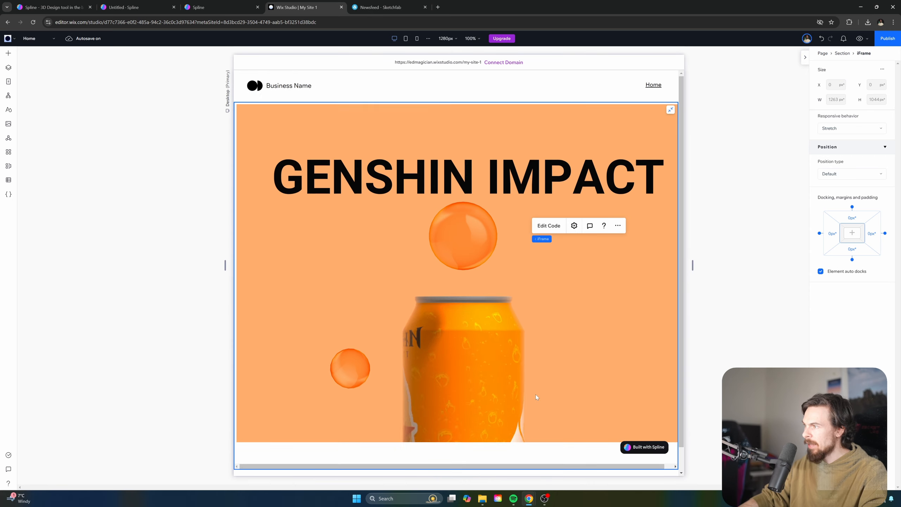
scroll(534, 385, down, 1)
click(860, 38)
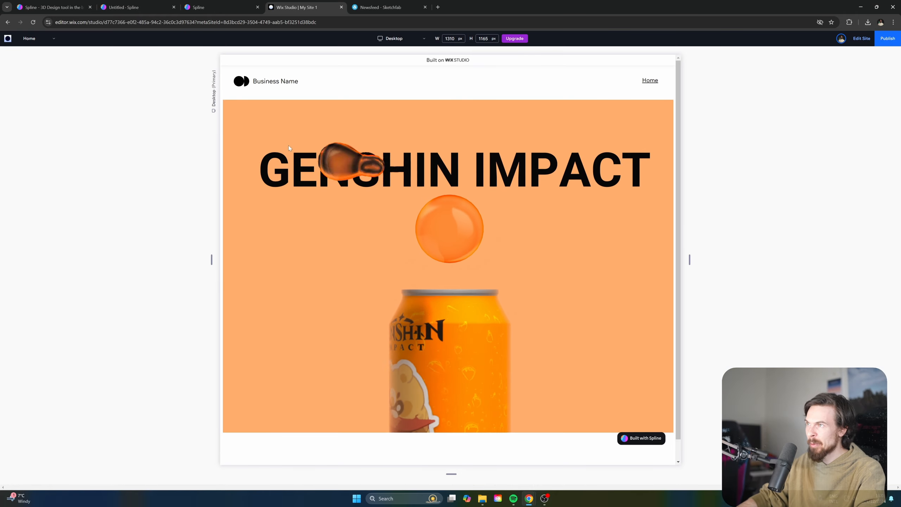
click(861, 38)
scroll(638, 278, down, 1)
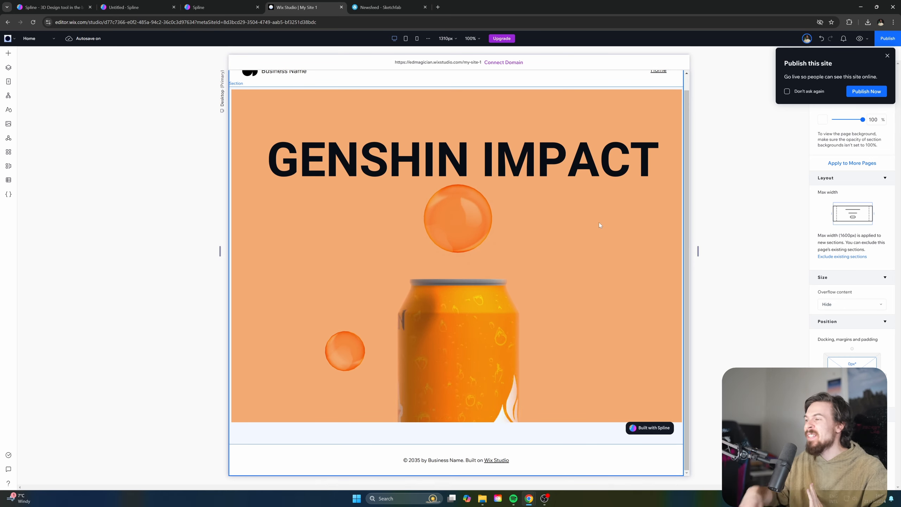
click(544, 498)
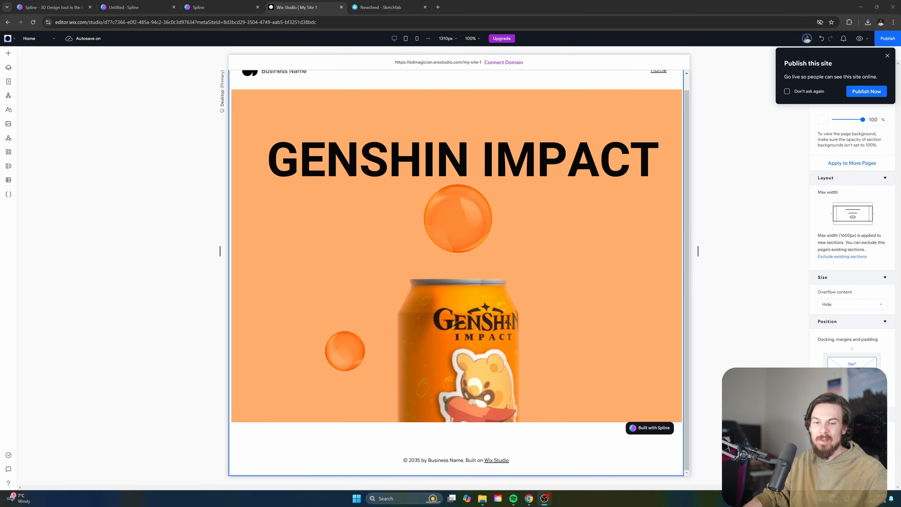